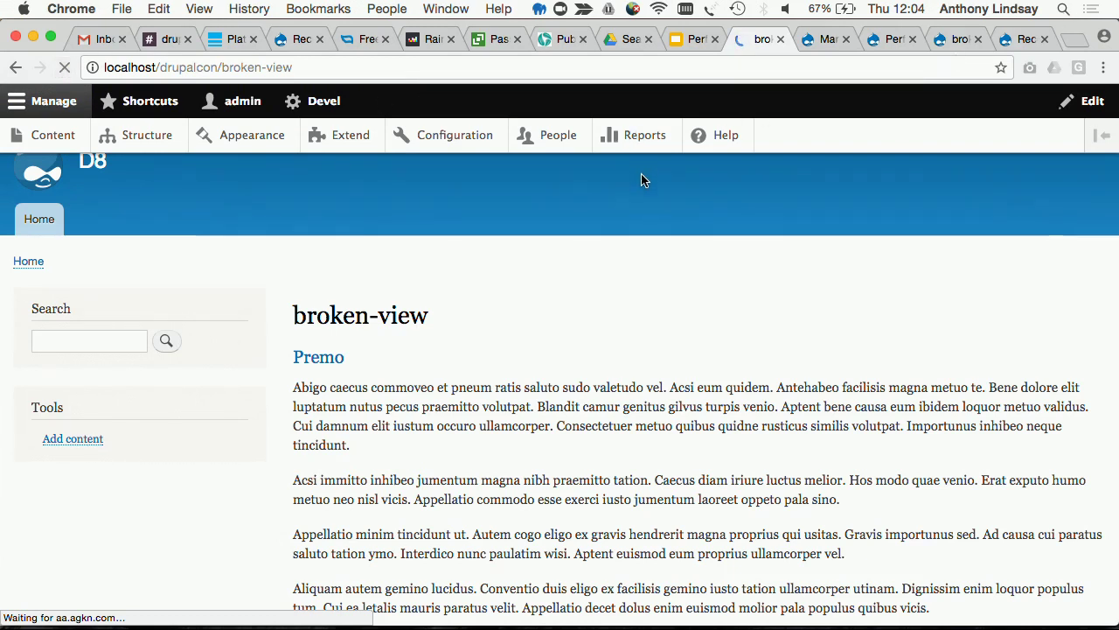
- Open the site reports in a separate tab and examine the recent log messages for errors and notices
left_click(641, 140, "super")
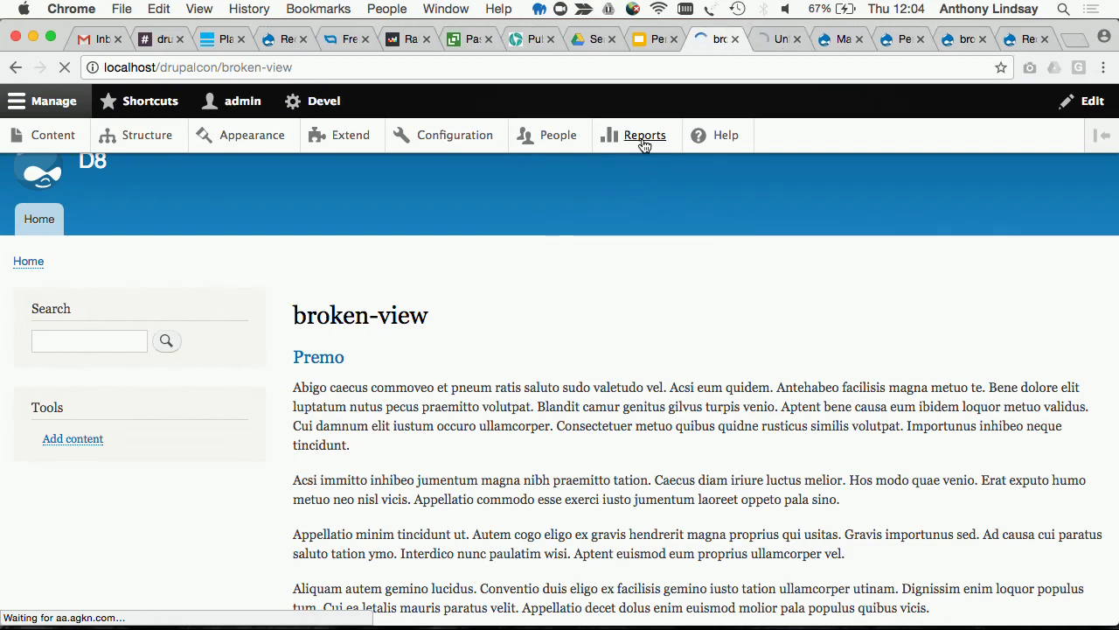
left_click(772, 39)
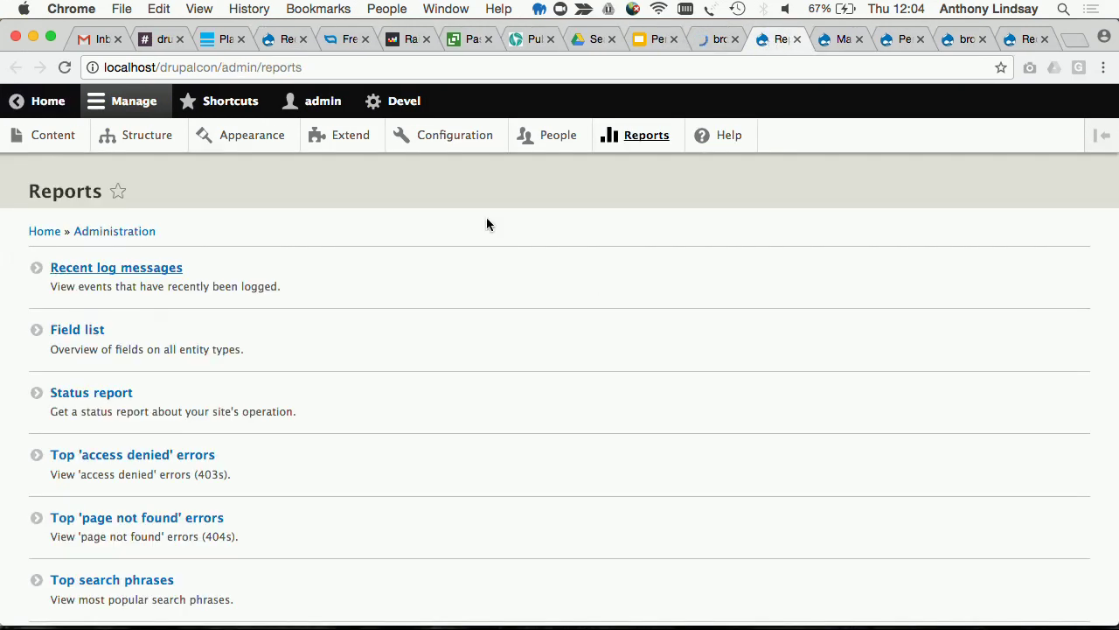
left_click(142, 277)
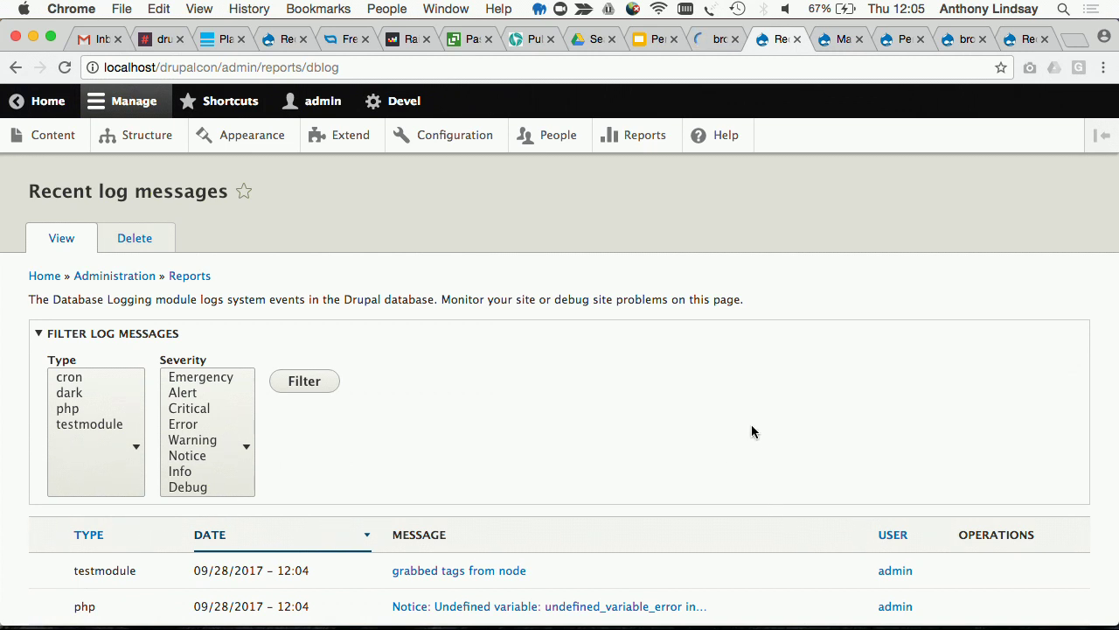
scroll(751, 424, "down", 6)
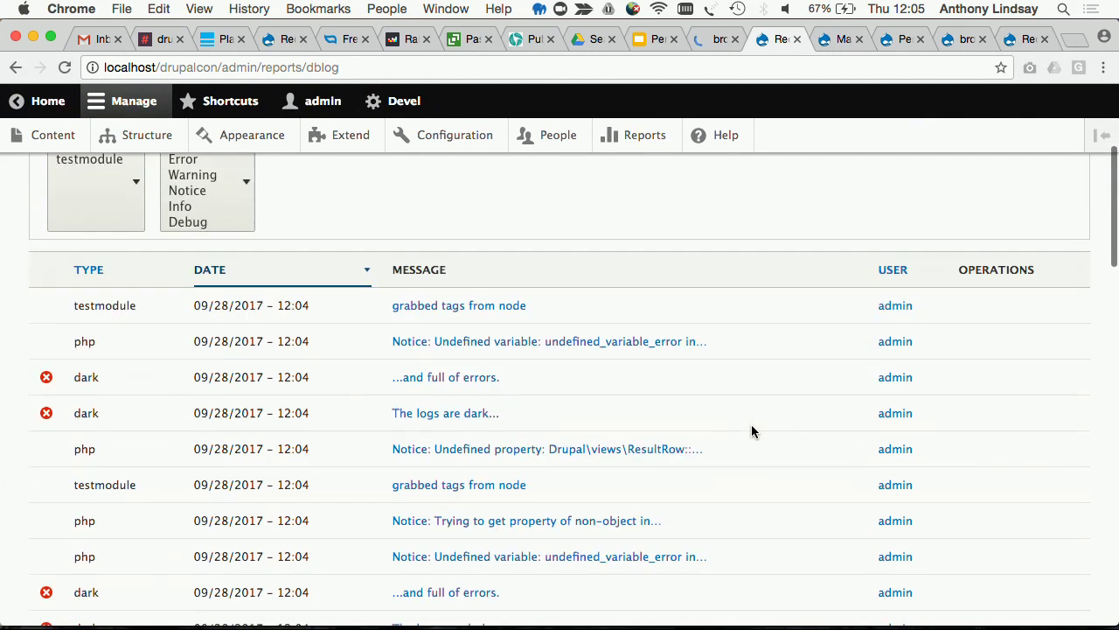
scroll(751, 429, "down", 5)
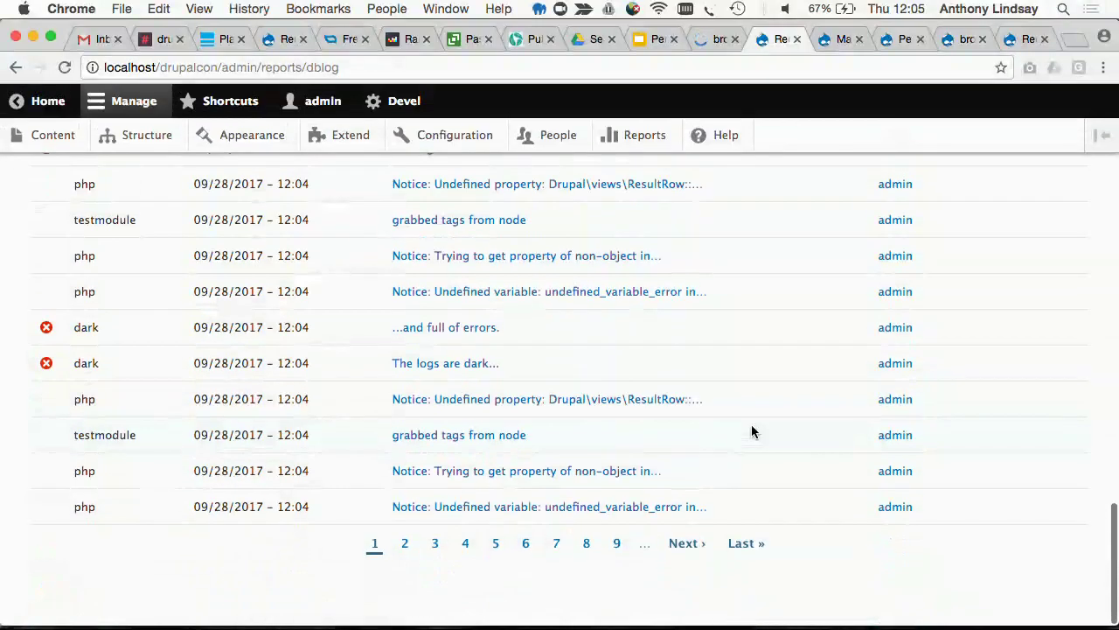
scroll(752, 424, "up", 10)
scroll(751, 425, "down", 4)
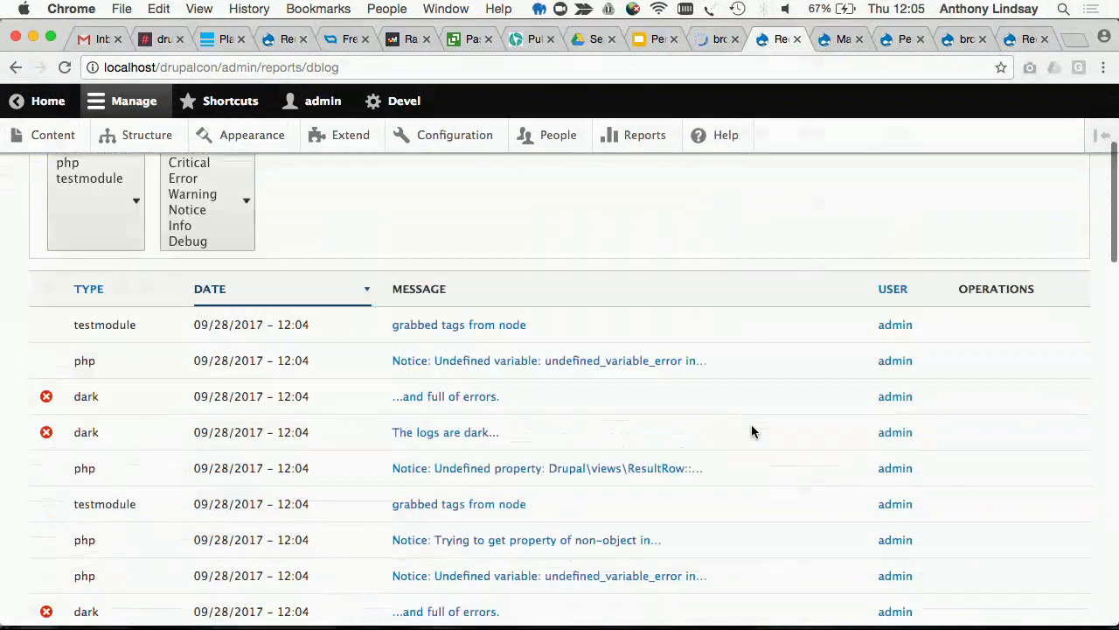
scroll(751, 425, "down", 1)
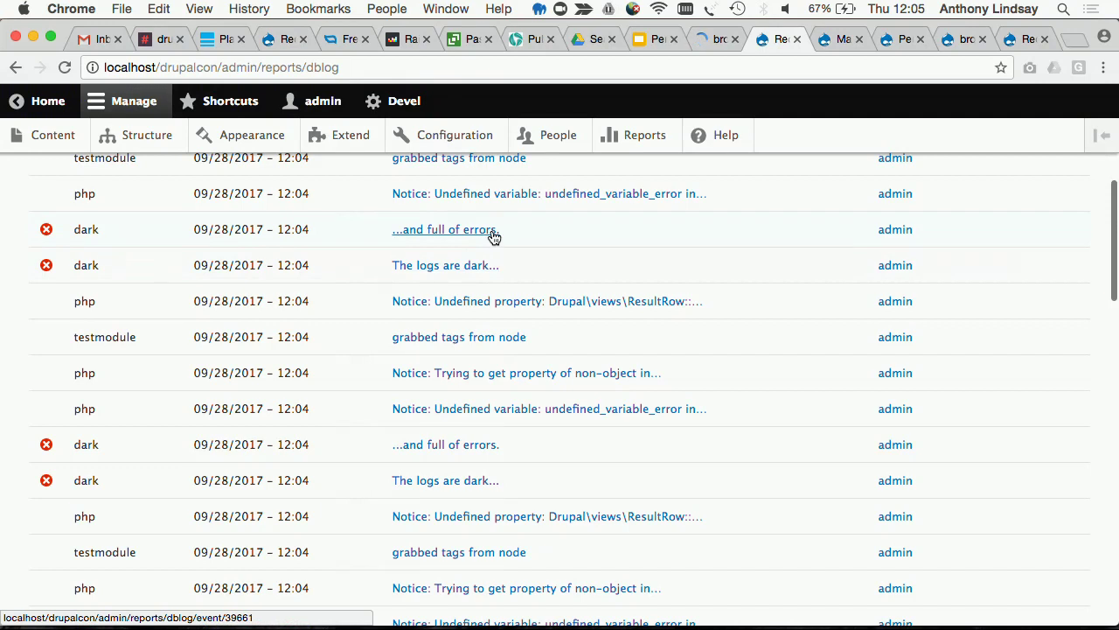
scroll(550, 229, "up", 2)
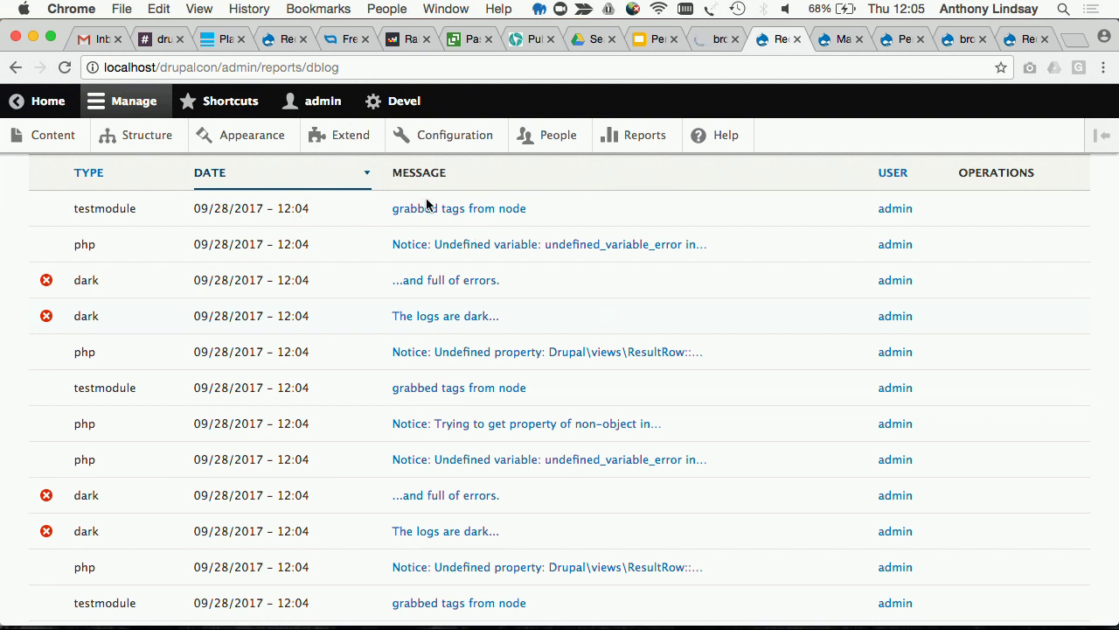
- Find the Web Profiler module among the site's modules by filtering for "webp" and install it
left_click(357, 138)
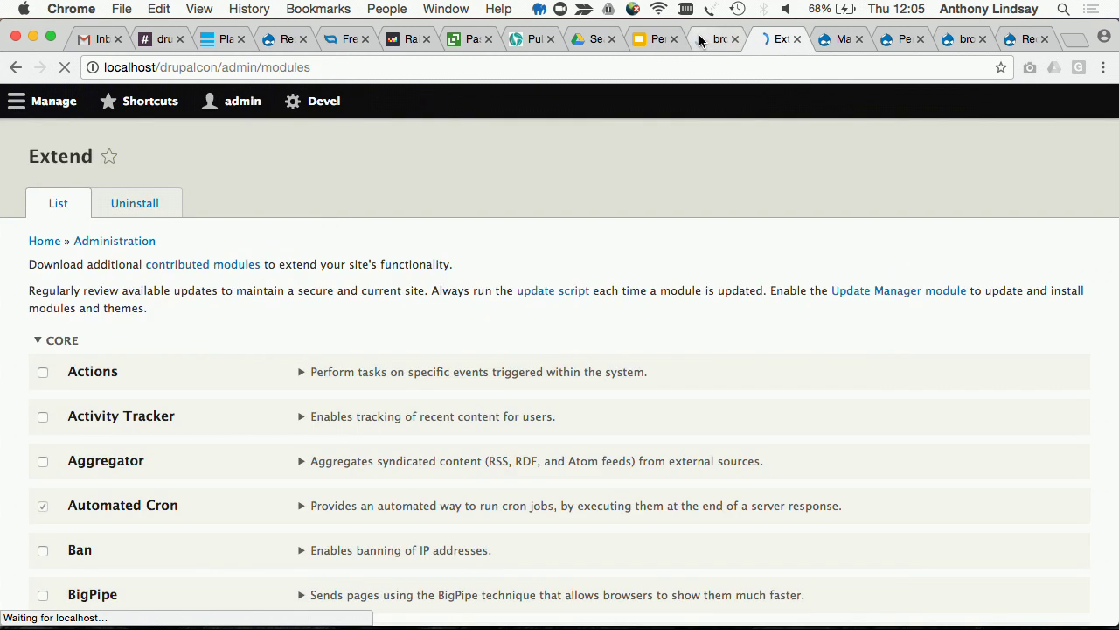
left_click(204, 363)
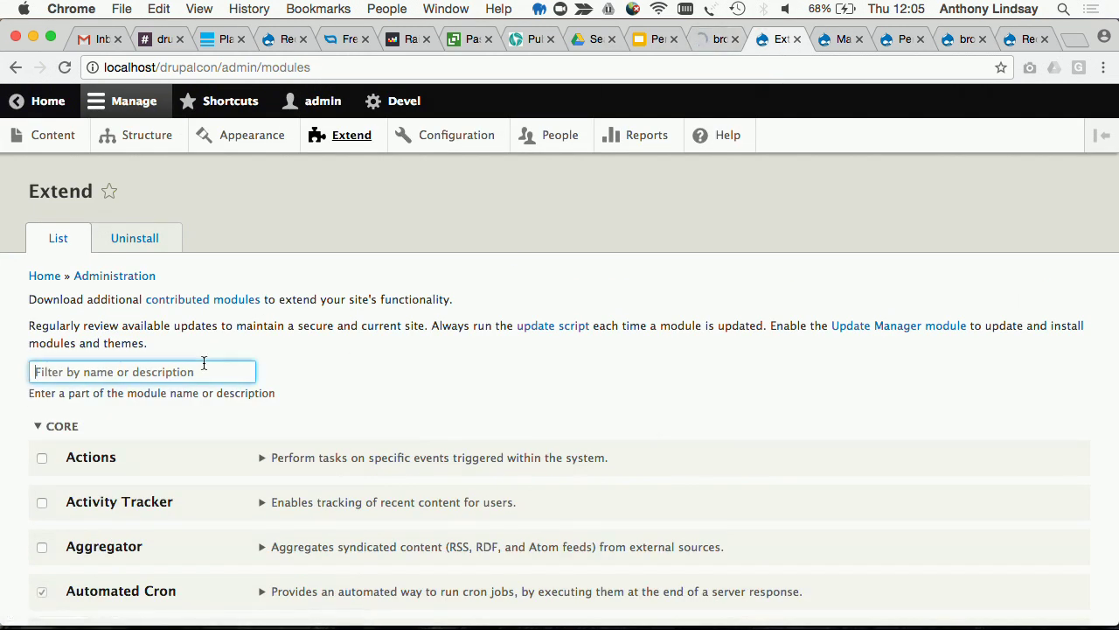
type("webp")
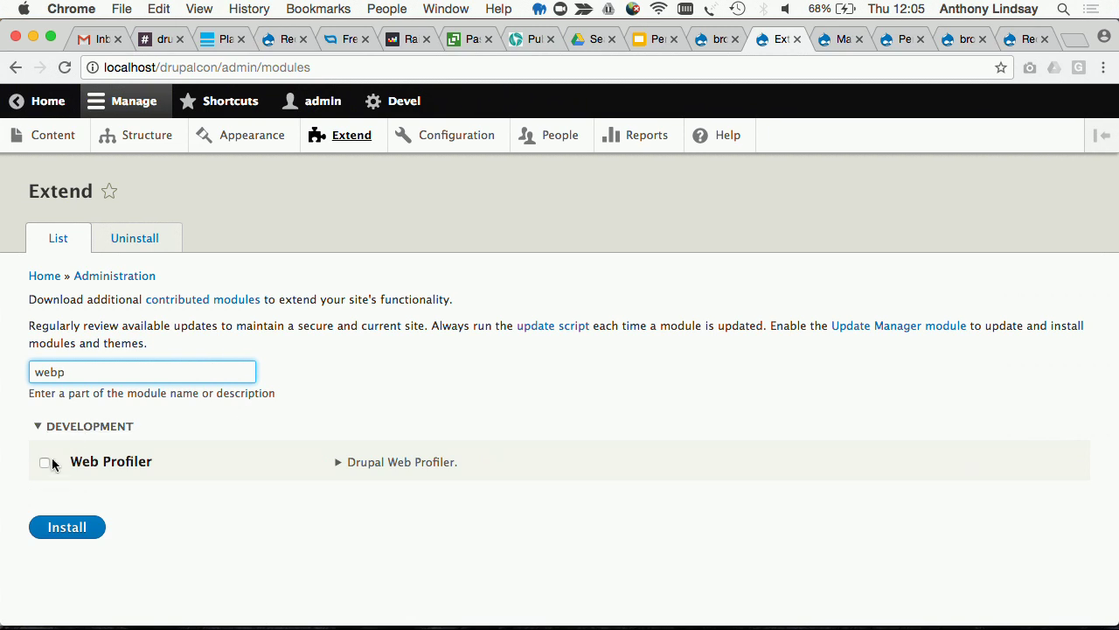
left_click(45, 462)
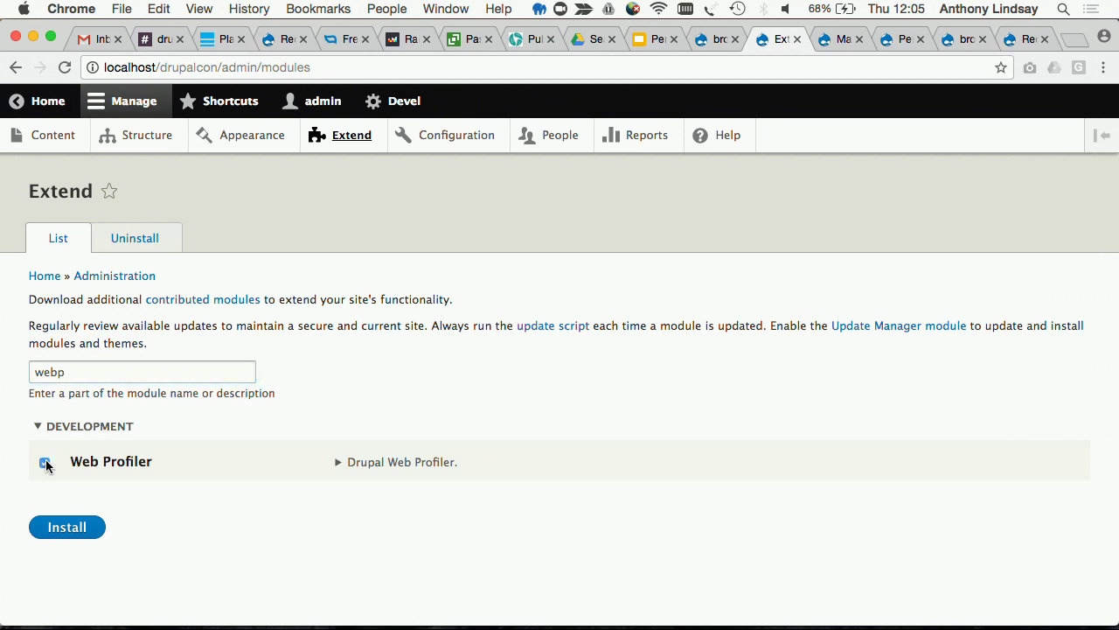
left_click(81, 527)
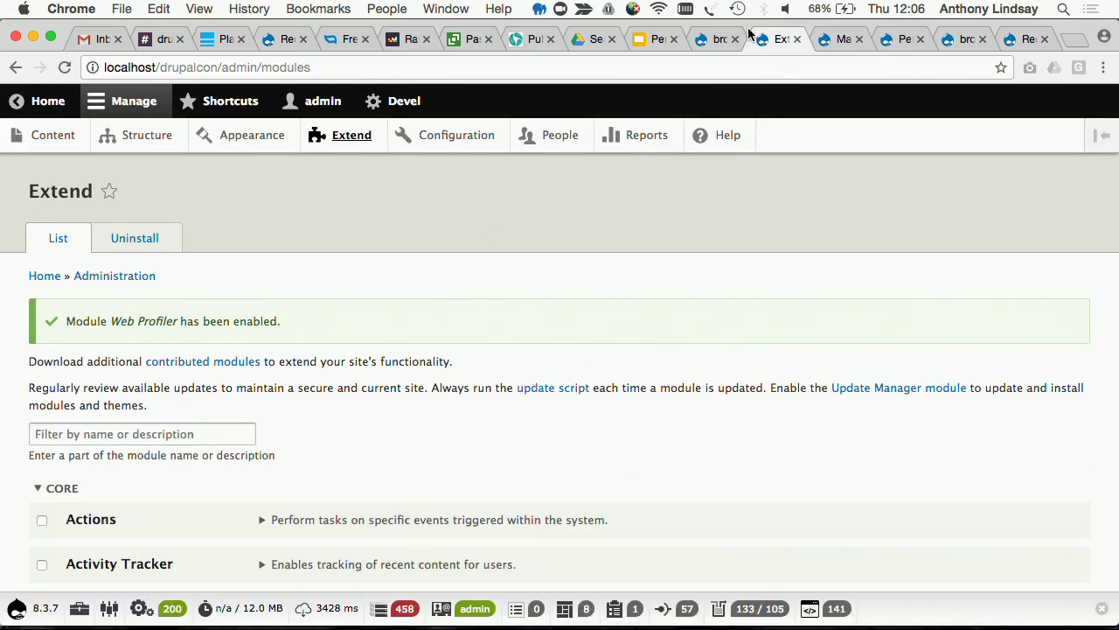
- Reload the broken-view page and show the Network inspector in a developer tools pane reduced to about half the page height
left_click(704, 43)
left_click(65, 70)
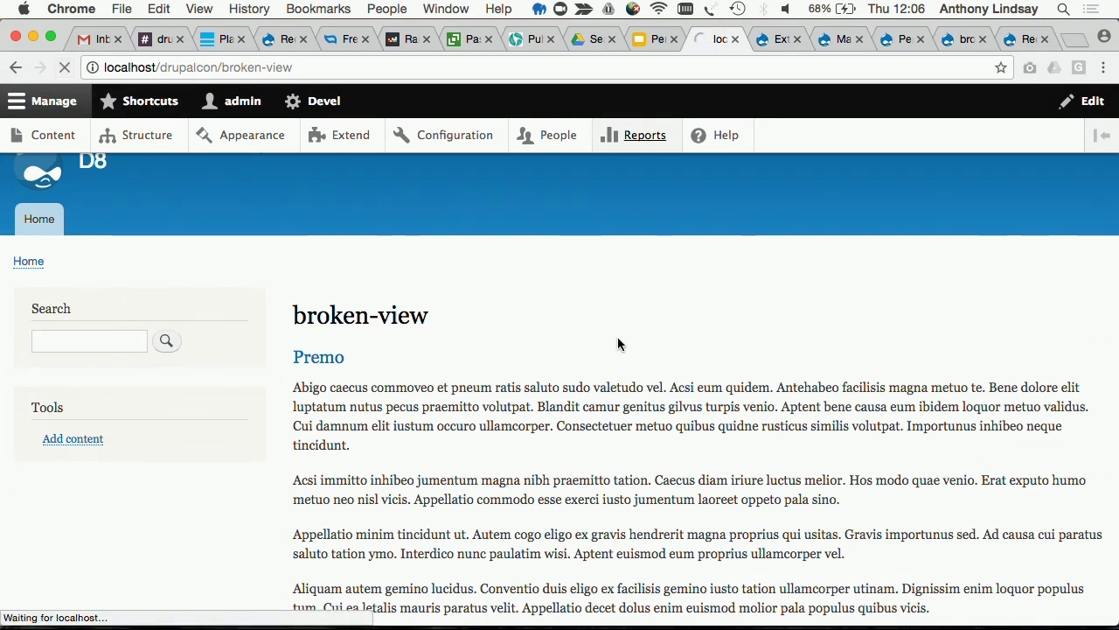
right_click(617, 341)
left_click(63, 68)
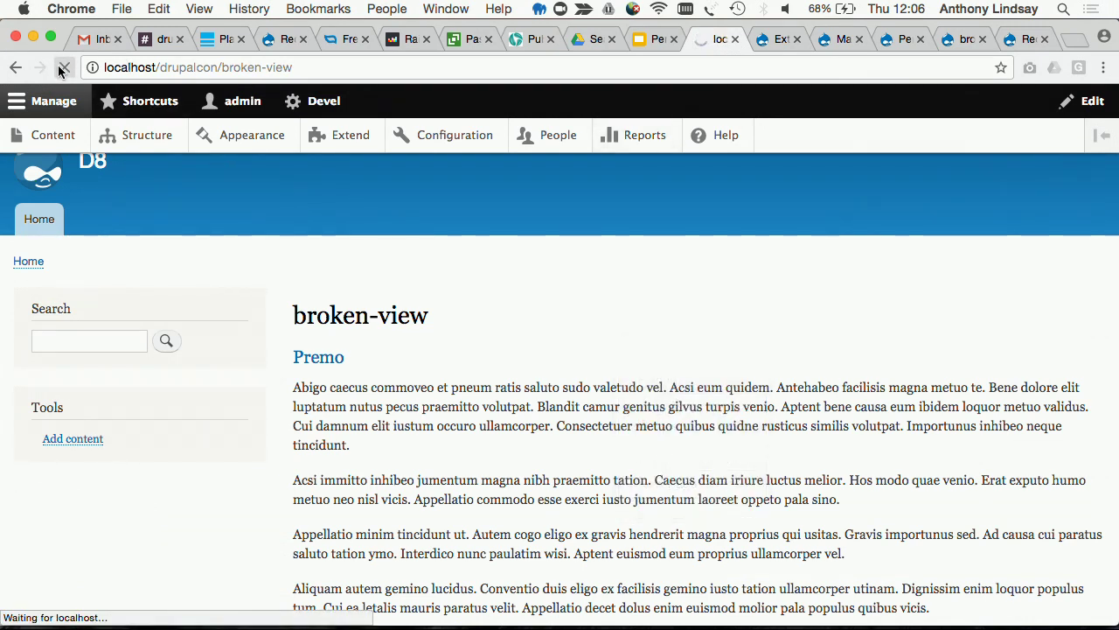
right_click(617, 441)
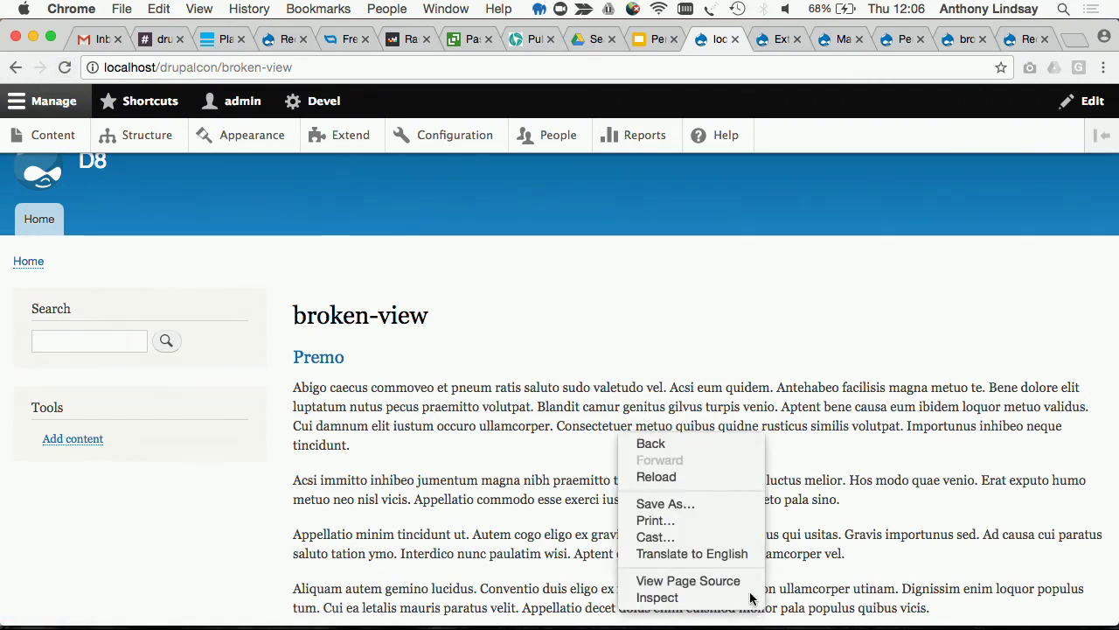
left_click(753, 597)
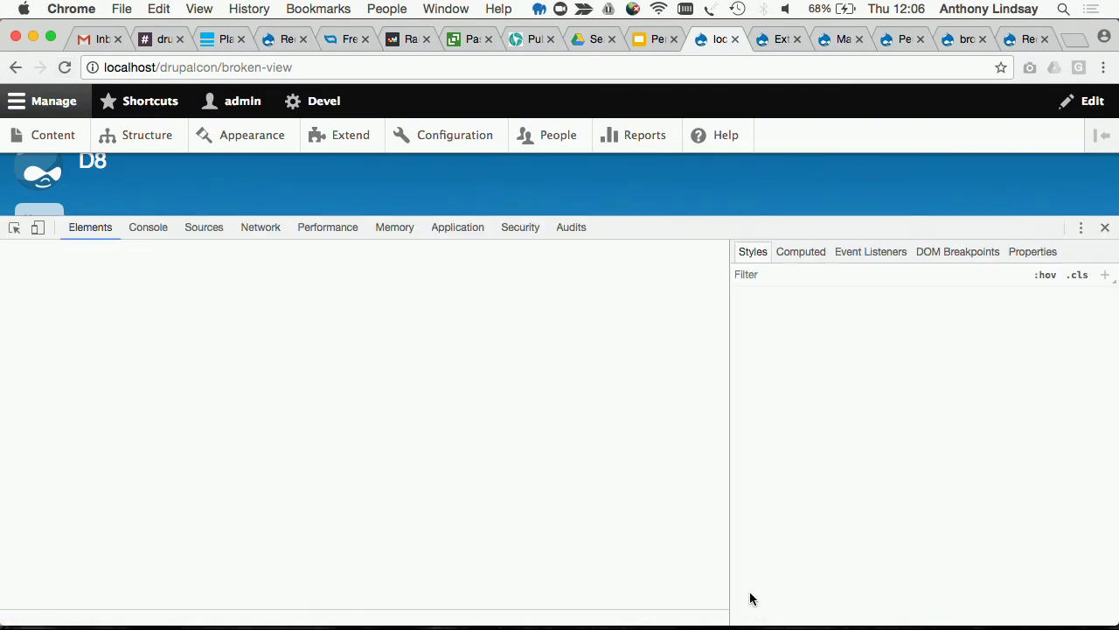
left_click_drag(652, 217, 490, 350)
left_click(259, 358)
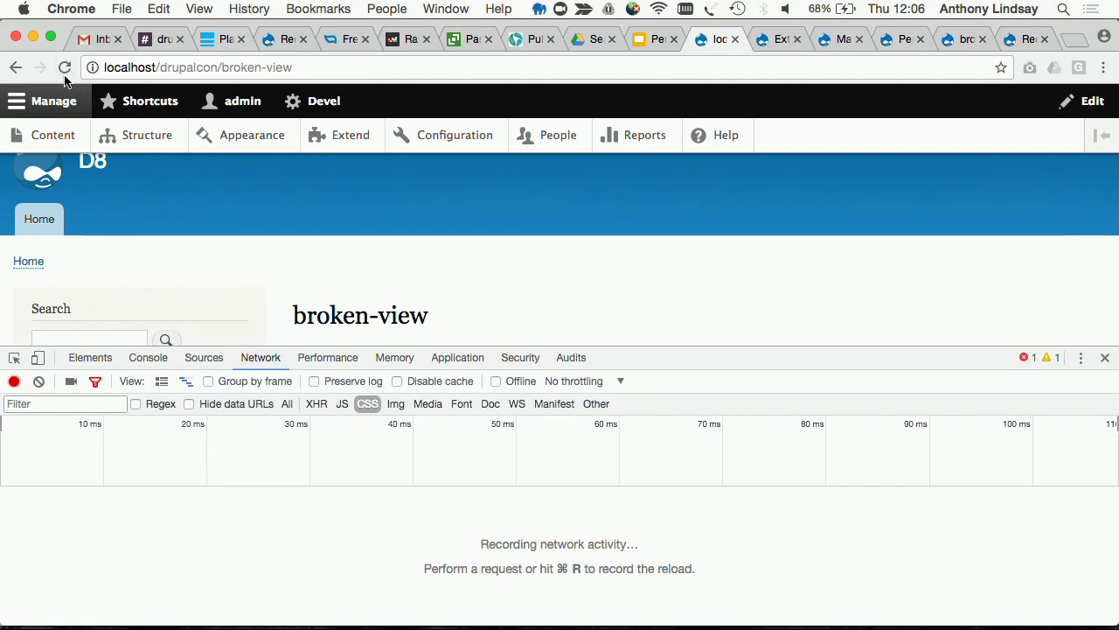
- Record a reload of broken-view with all request types shown, and examine the request waterfall, memory use and database query summary
left_click(66, 68)
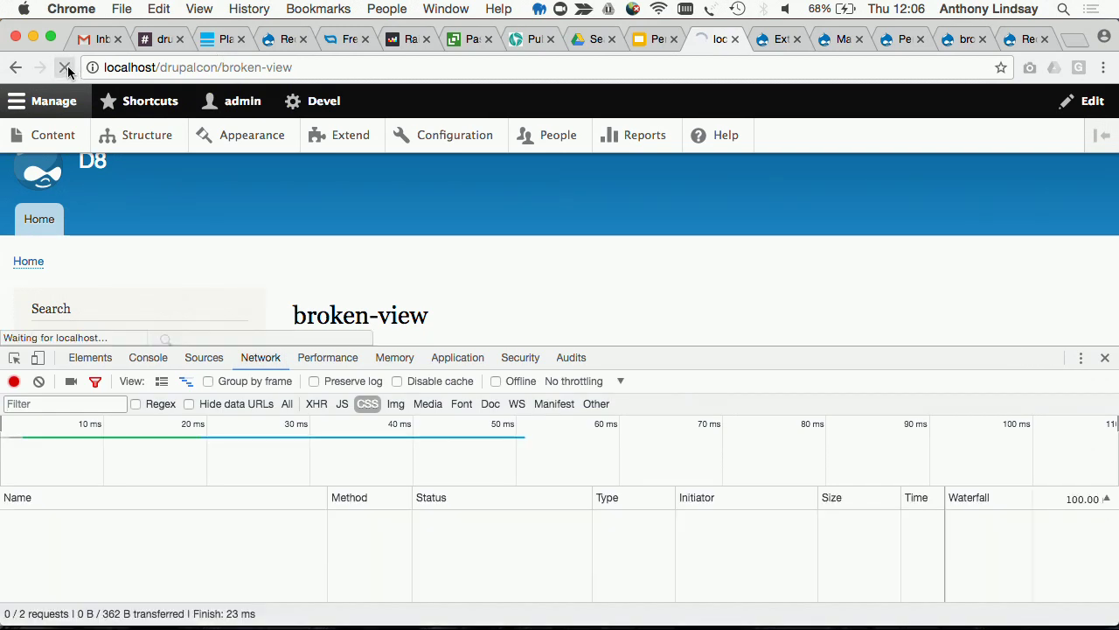
left_click(288, 404)
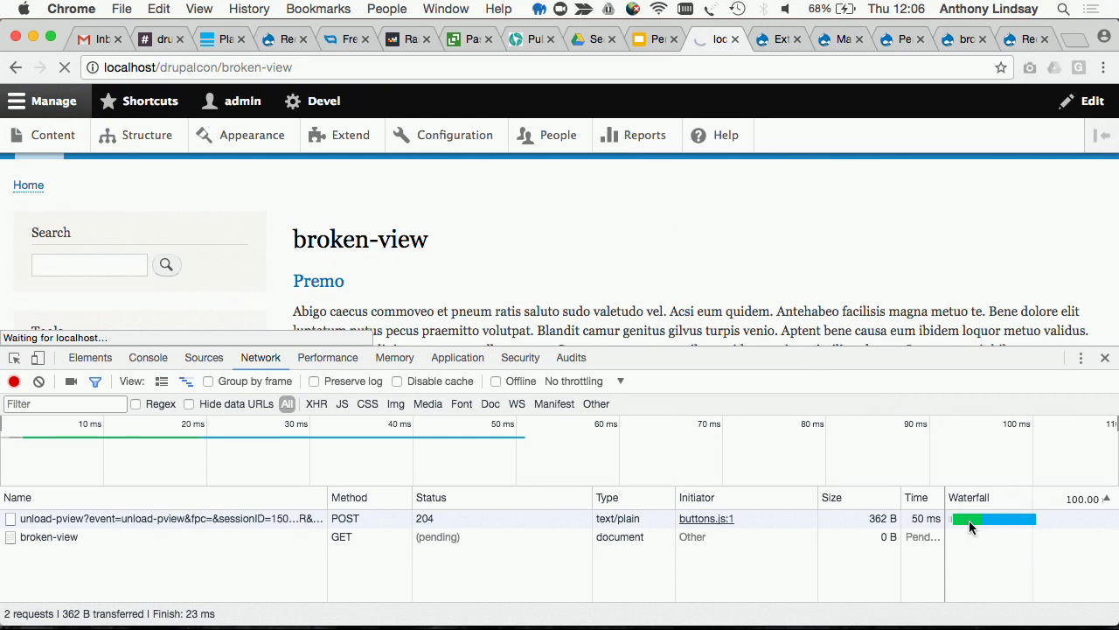
mouse_move(968, 523)
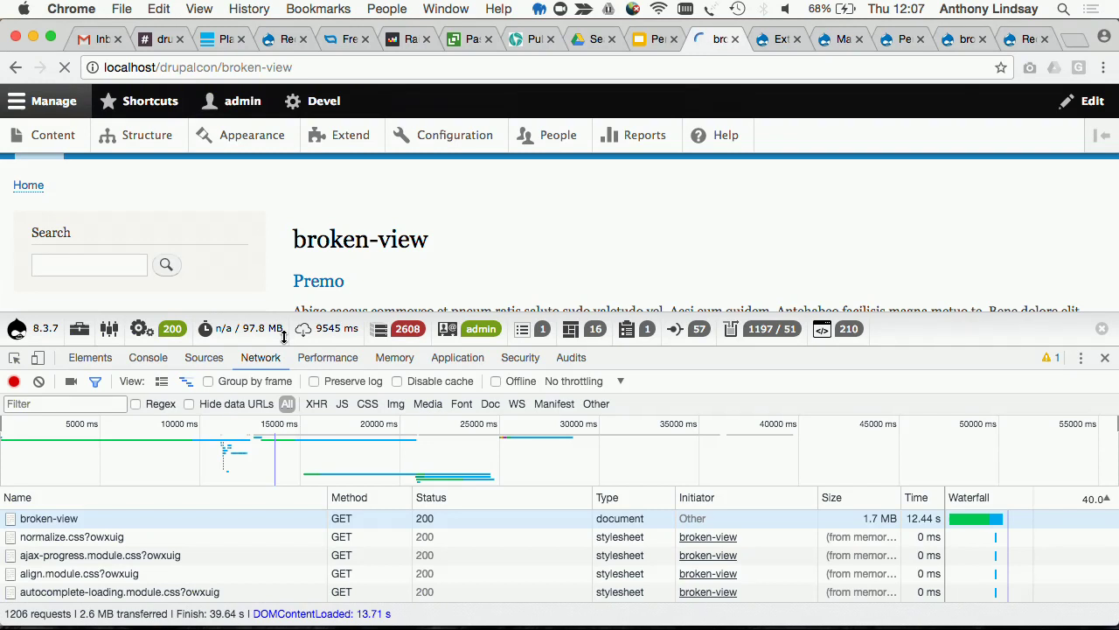
mouse_move(283, 339)
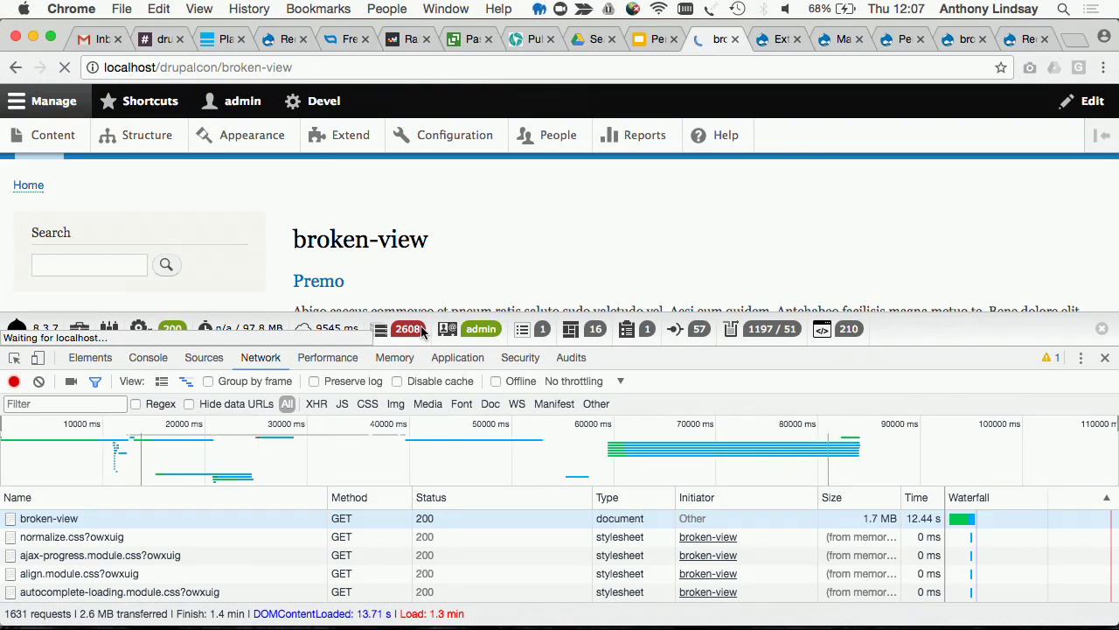
mouse_move(422, 334)
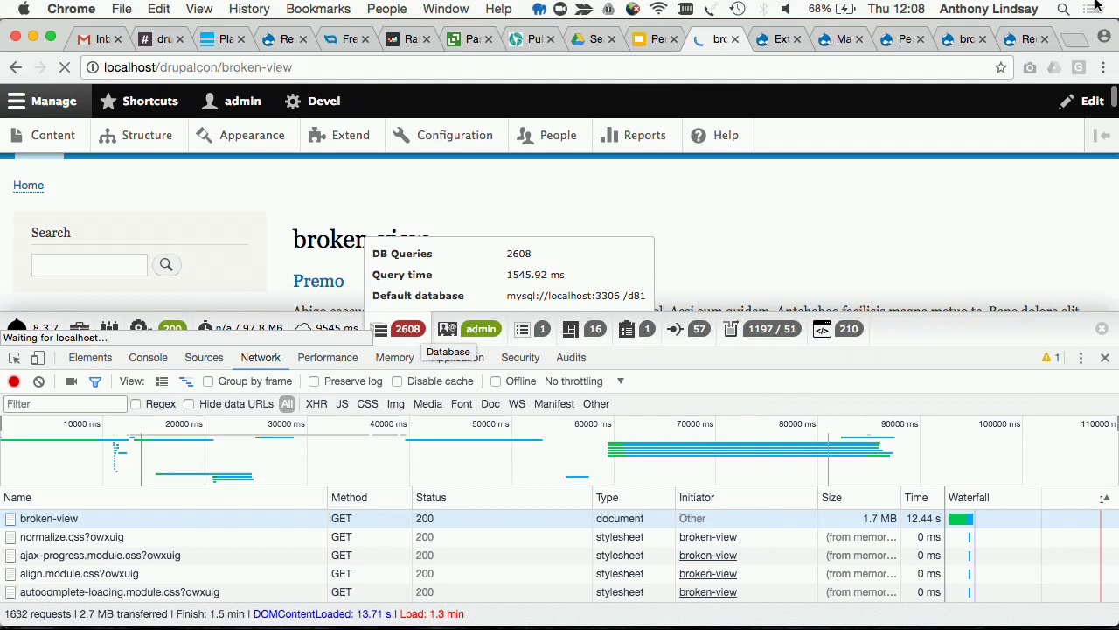
left_click(781, 39)
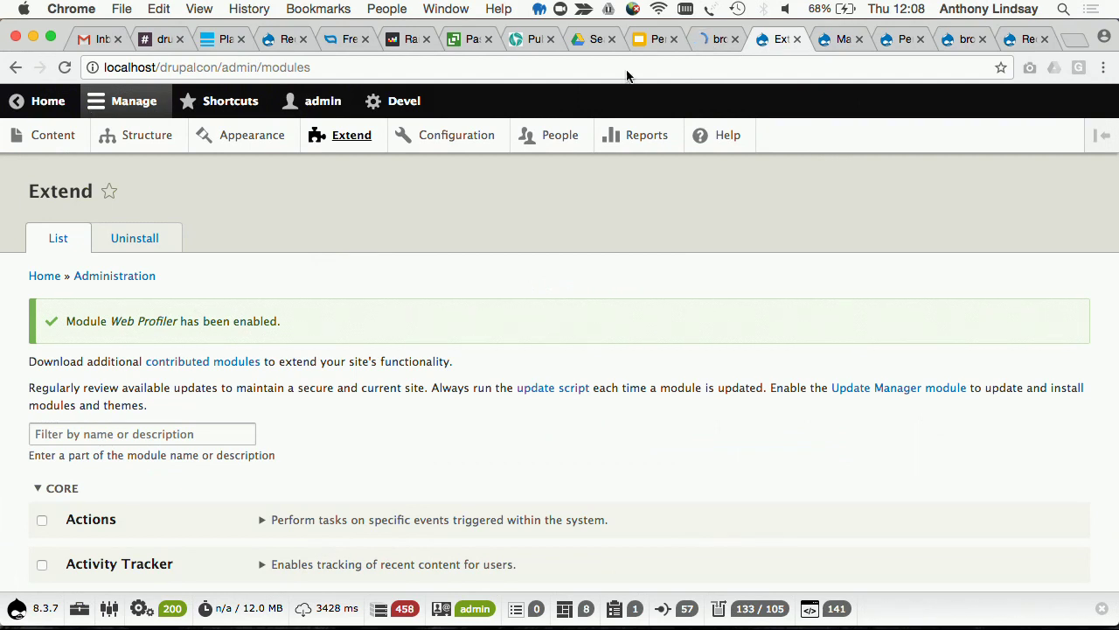
left_click(711, 39)
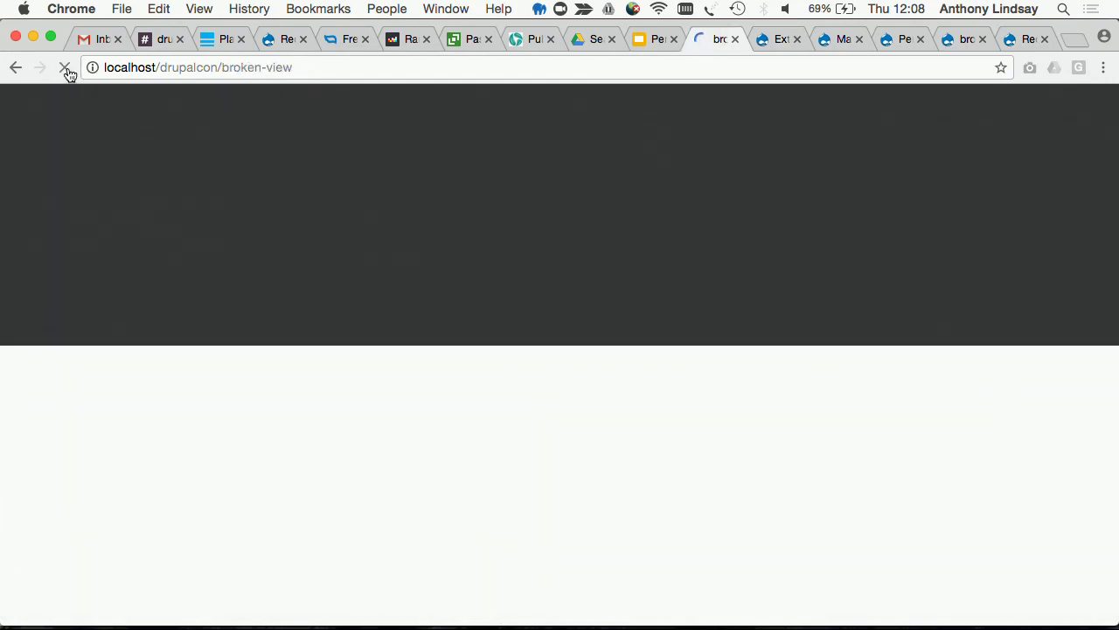
- In the site's Performance configuration, enable aggregation of CSS files and JavaScript files and save the configuration
left_click(776, 41)
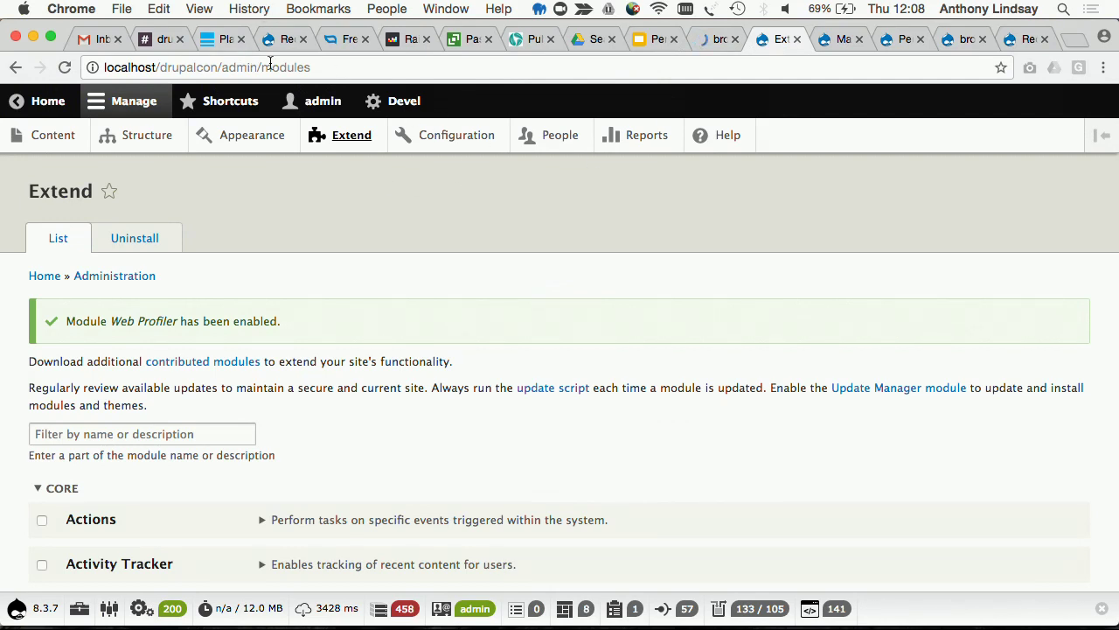
left_click(456, 137)
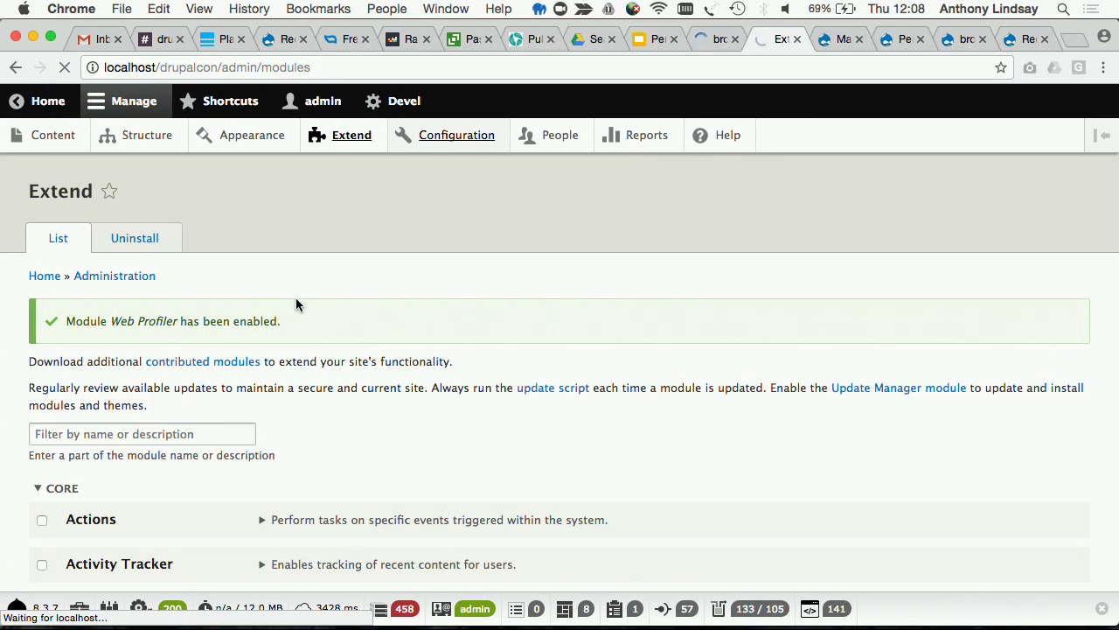
scroll(104, 433, "down", 10)
scroll(103, 432, "up", 7)
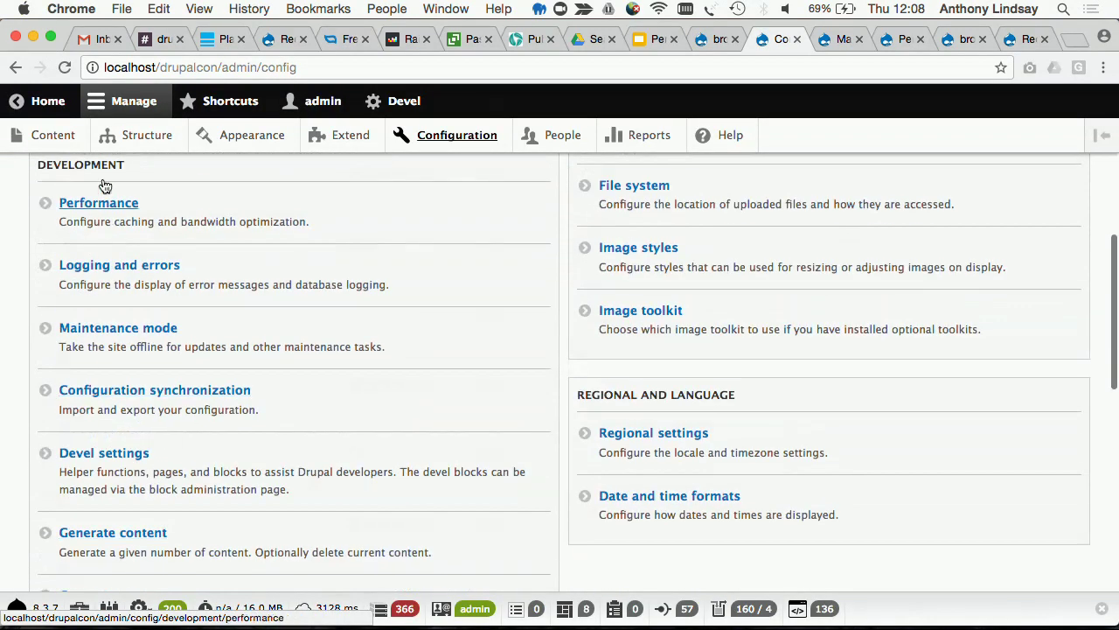
left_click(106, 202)
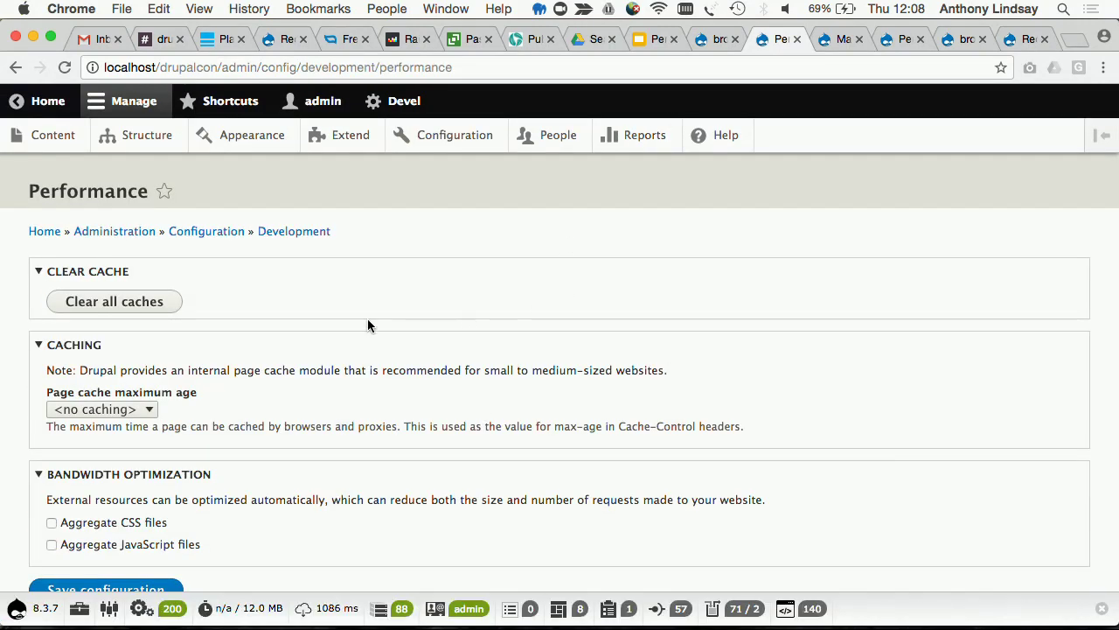
left_click(121, 526)
left_click(52, 545)
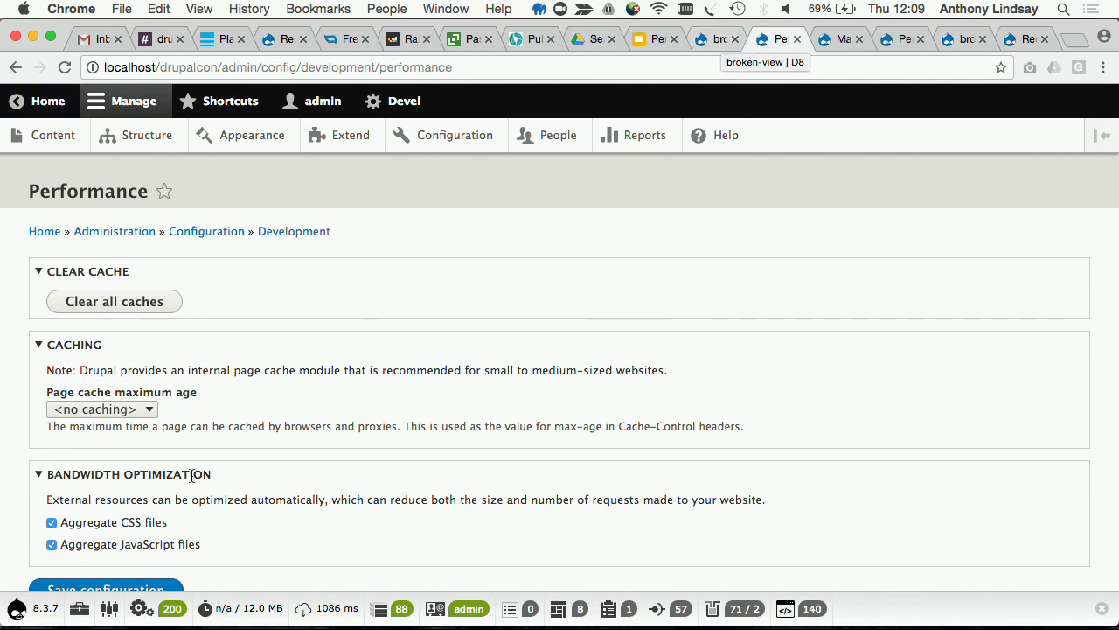
left_click(123, 590)
- Check the saved Performance configuration and review the broken-view page with its recorded network requests and profiler figures
left_click(722, 38)
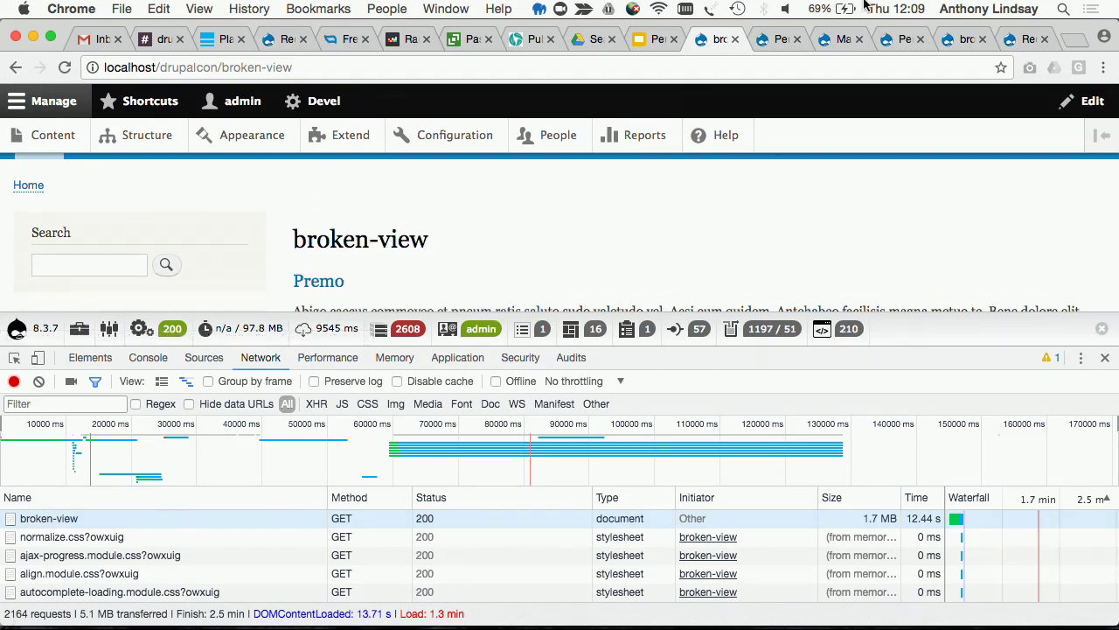
left_click(782, 40)
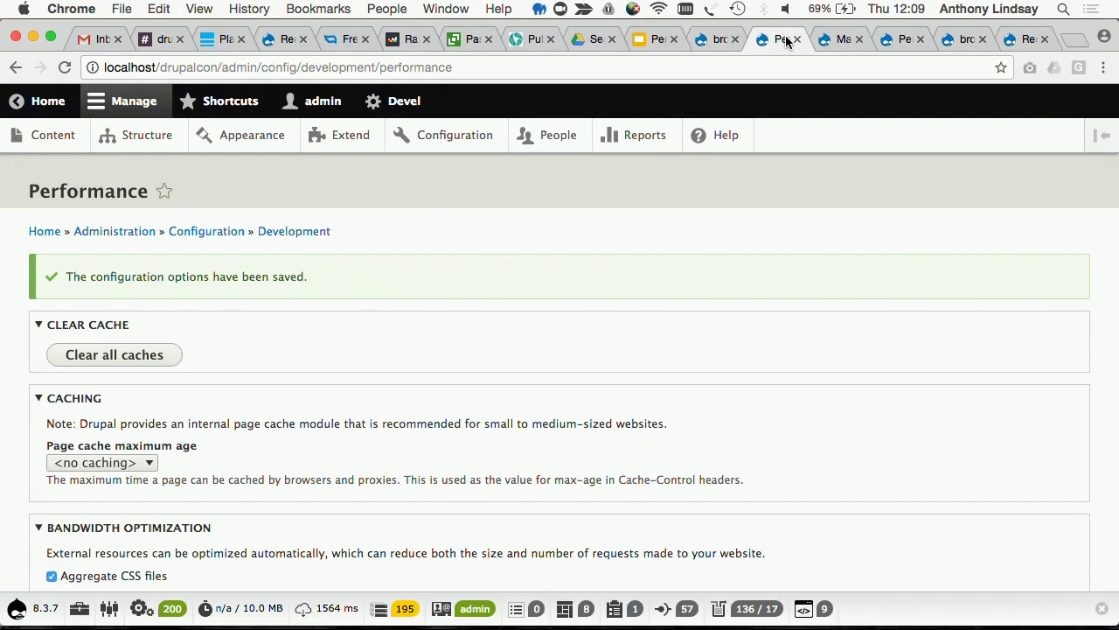
left_click(712, 44)
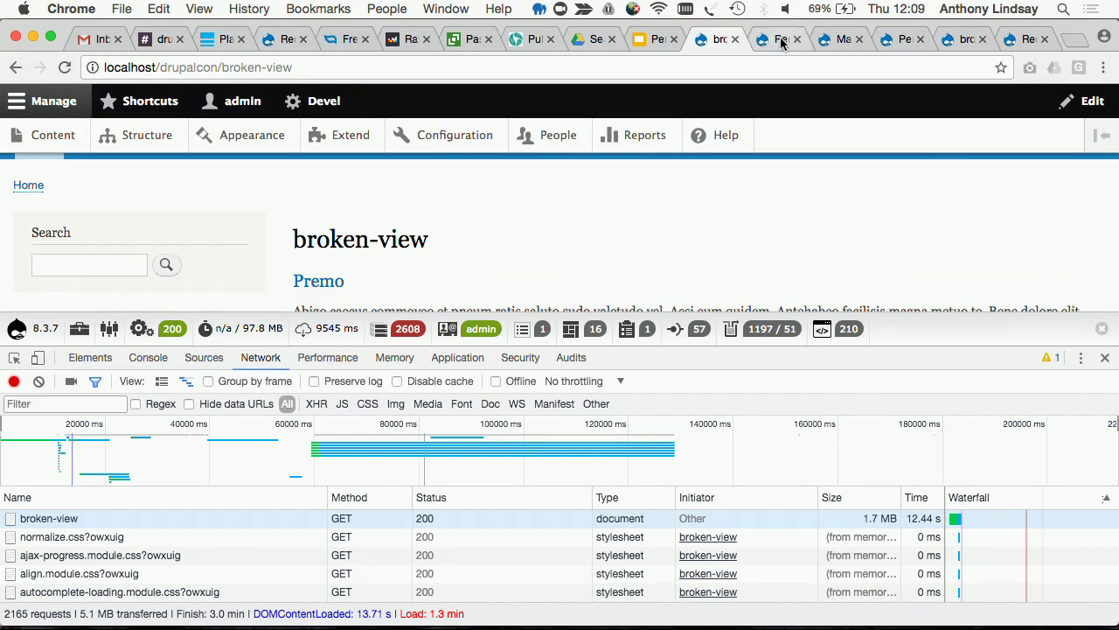
scroll(680, 258, "down", 3)
scroll(682, 255, "up", 1)
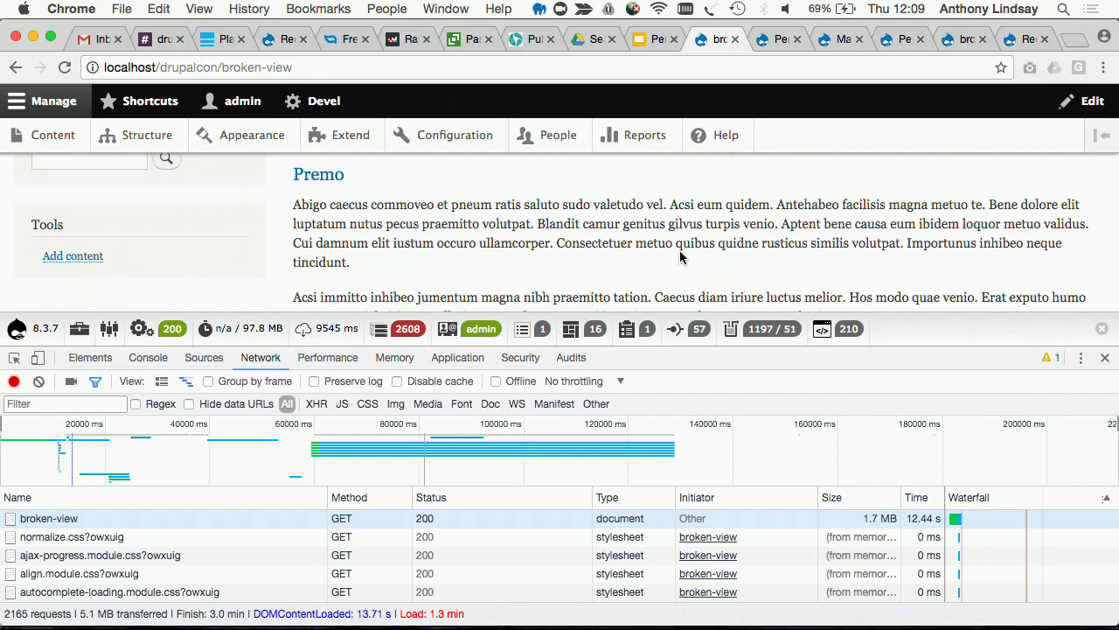
scroll(680, 253, "up", 1)
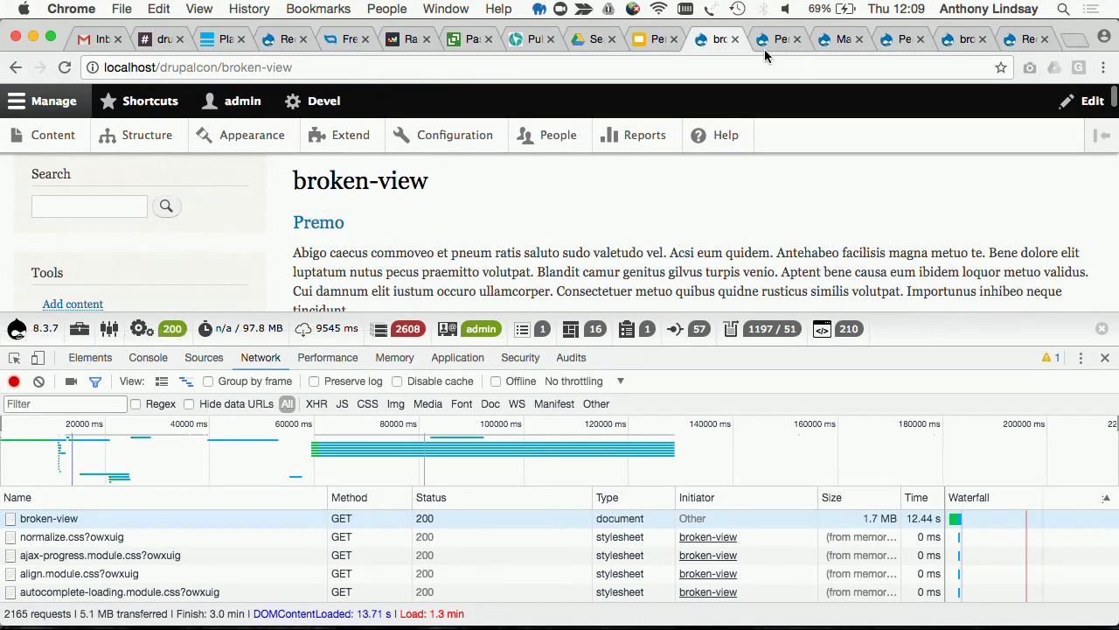
- In the broken-view view's configuration, set the pager to display a specified number of items, with 25 items per page
left_click(910, 41)
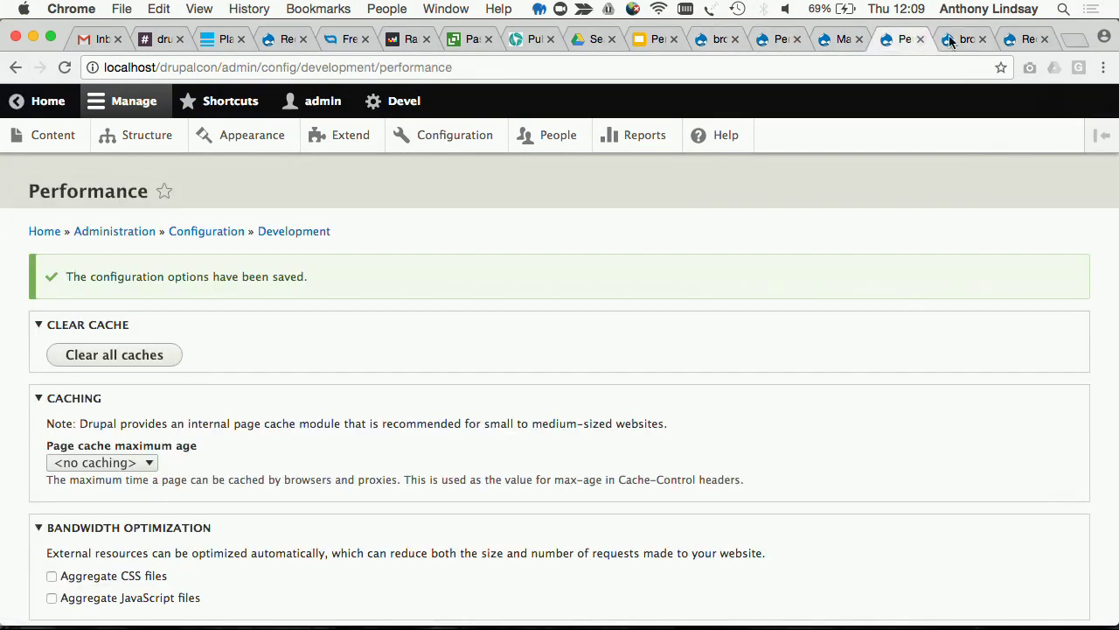
left_click(959, 42)
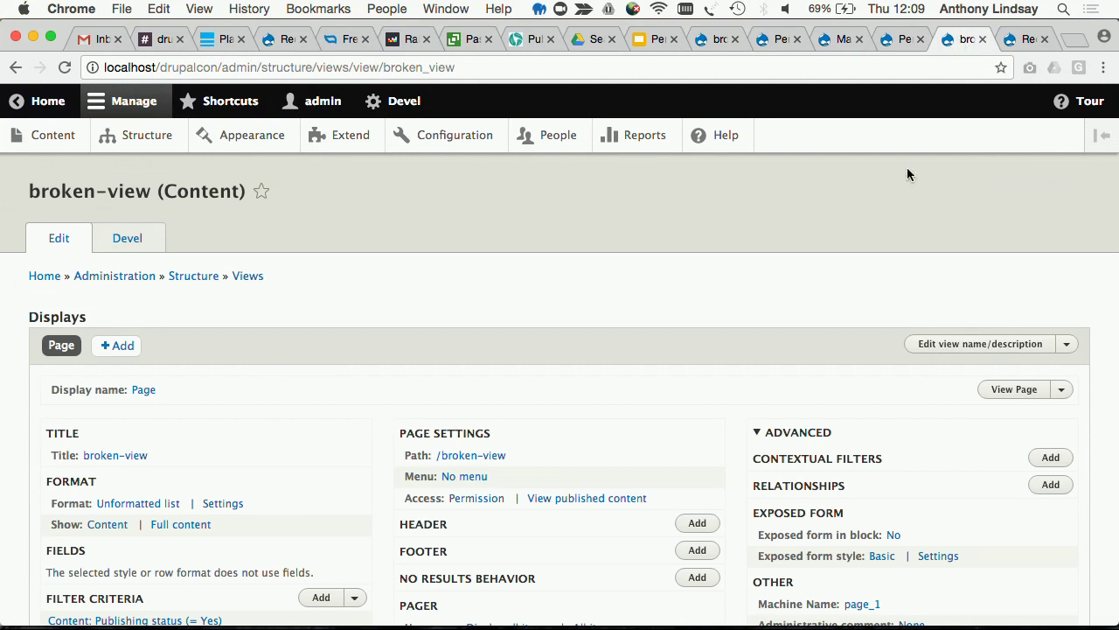
scroll(868, 292, "down", 5)
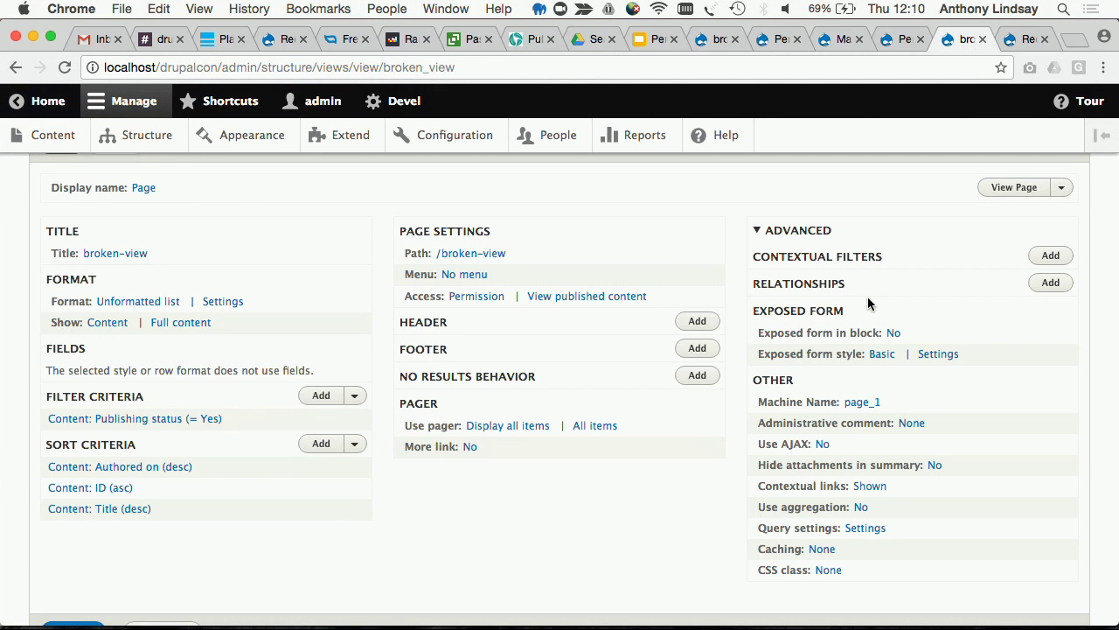
left_click(512, 427)
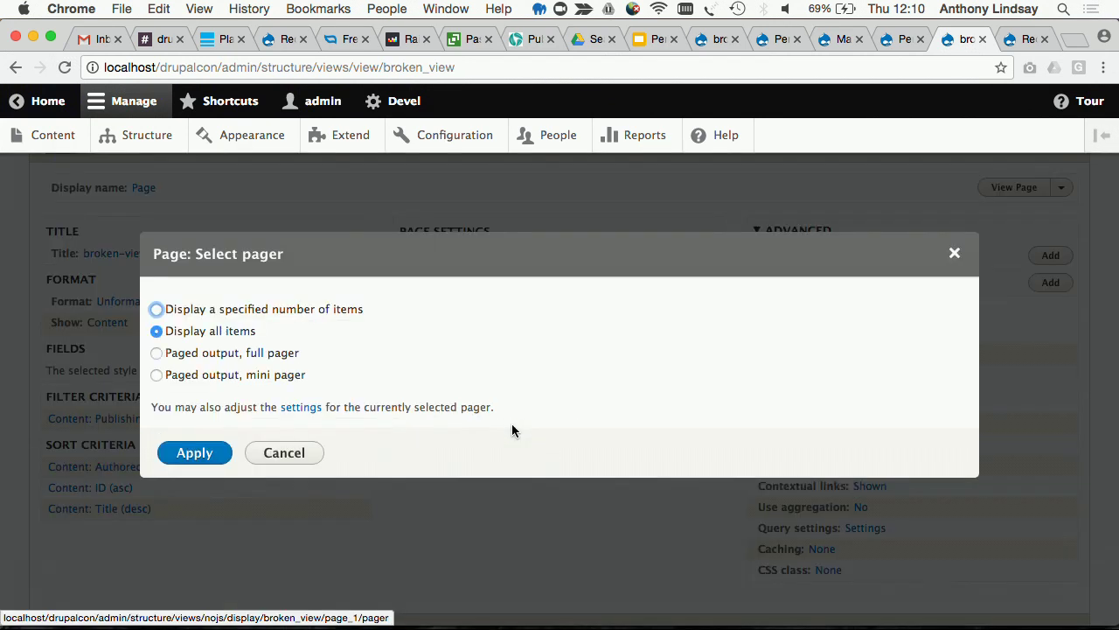
left_click(230, 310)
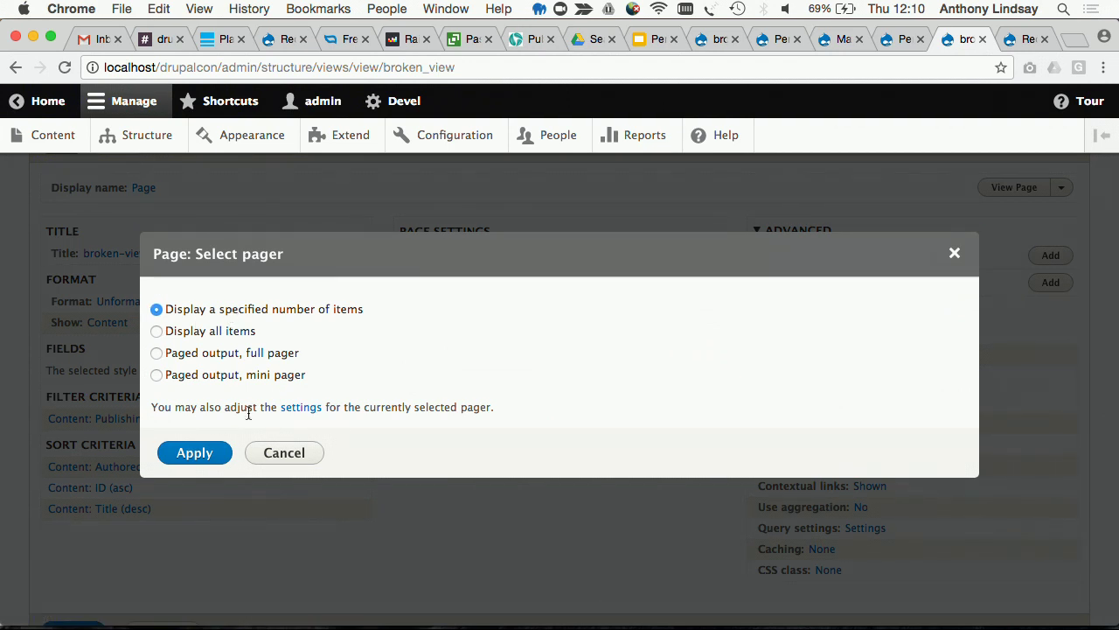
left_click(194, 453)
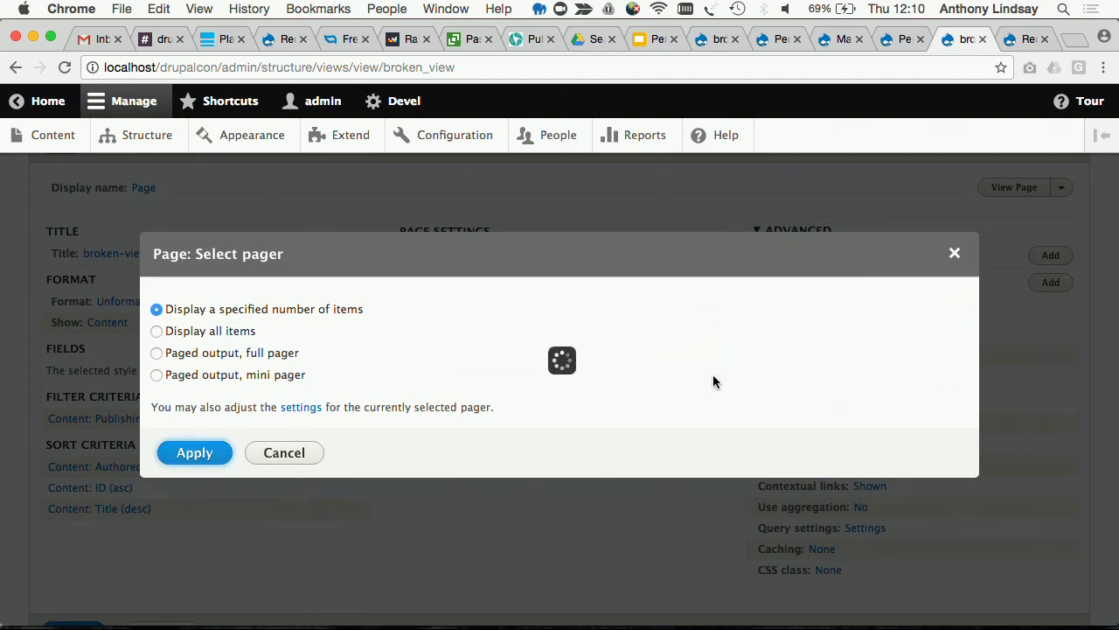
left_click(359, 318)
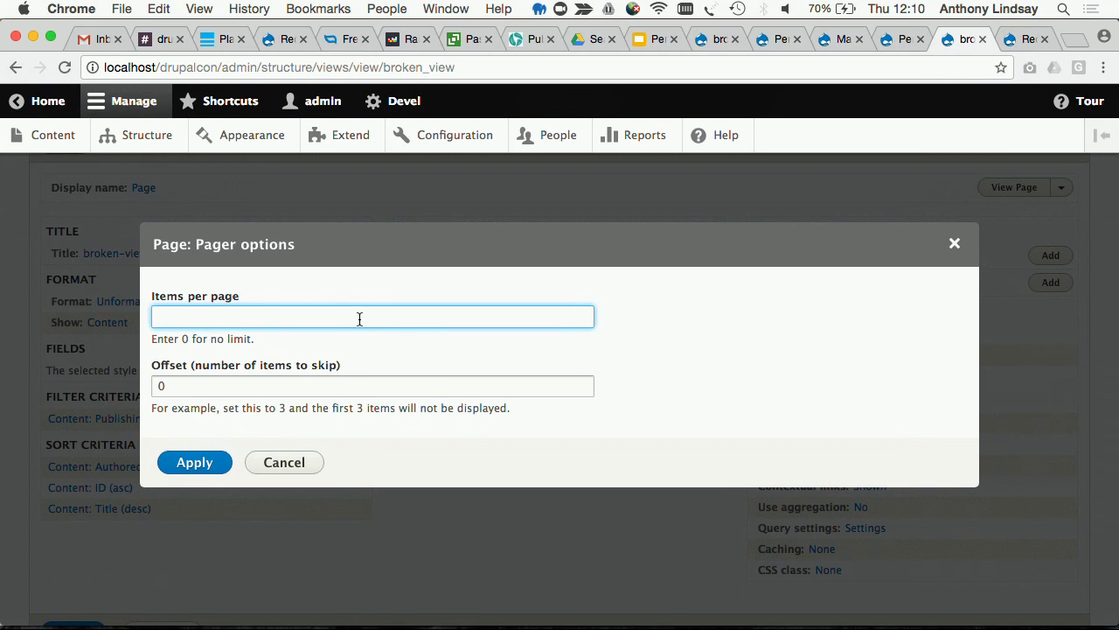
type("25")
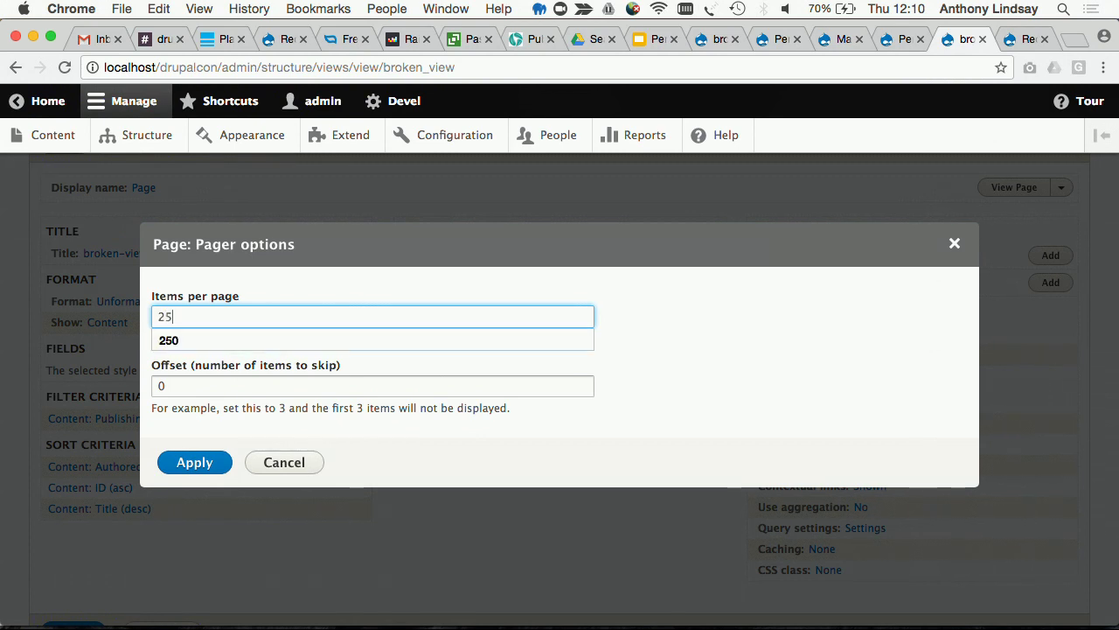
left_click(195, 462)
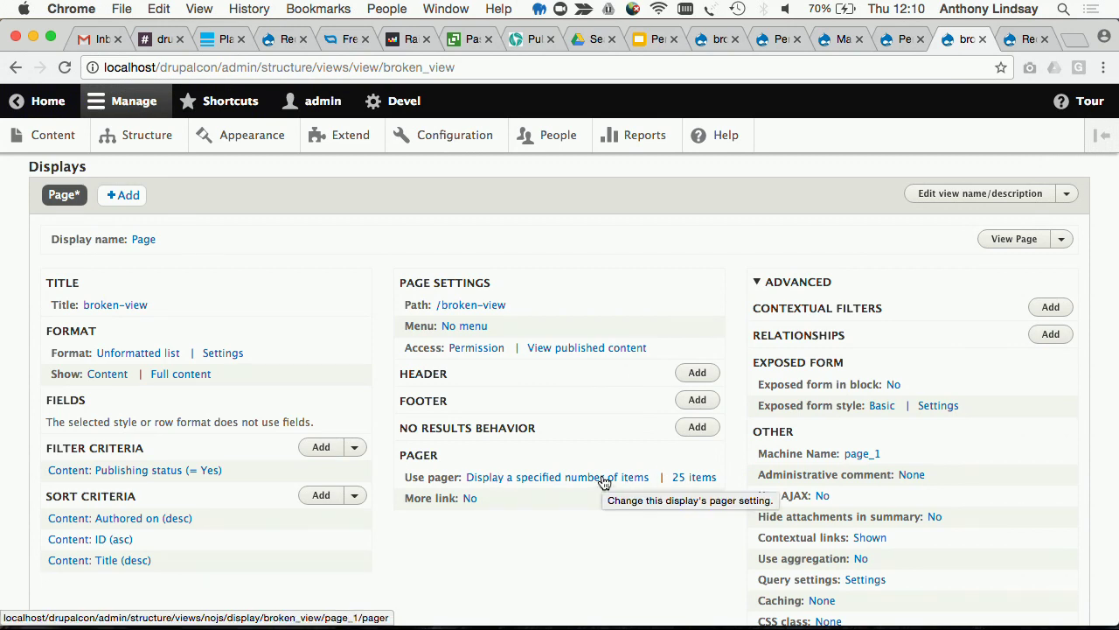
- Remove the Authored on, ID and Title sort criteria from the broken-view page display and apply the change
scroll(600, 483, "down", 4)
scroll(599, 483, "up", 4)
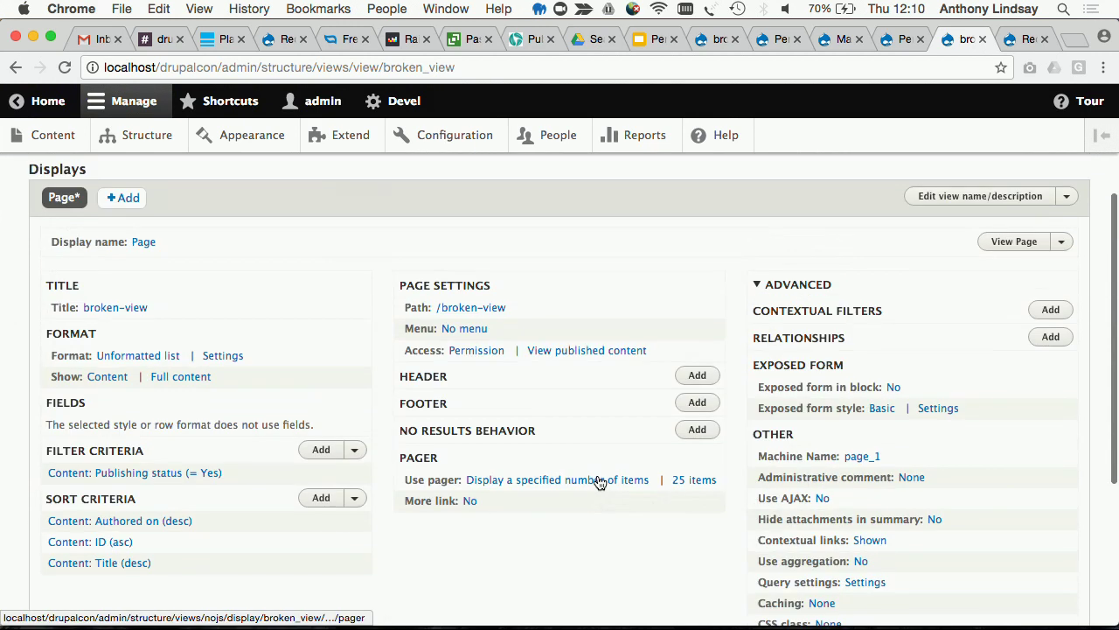
scroll(600, 483, "down", 1)
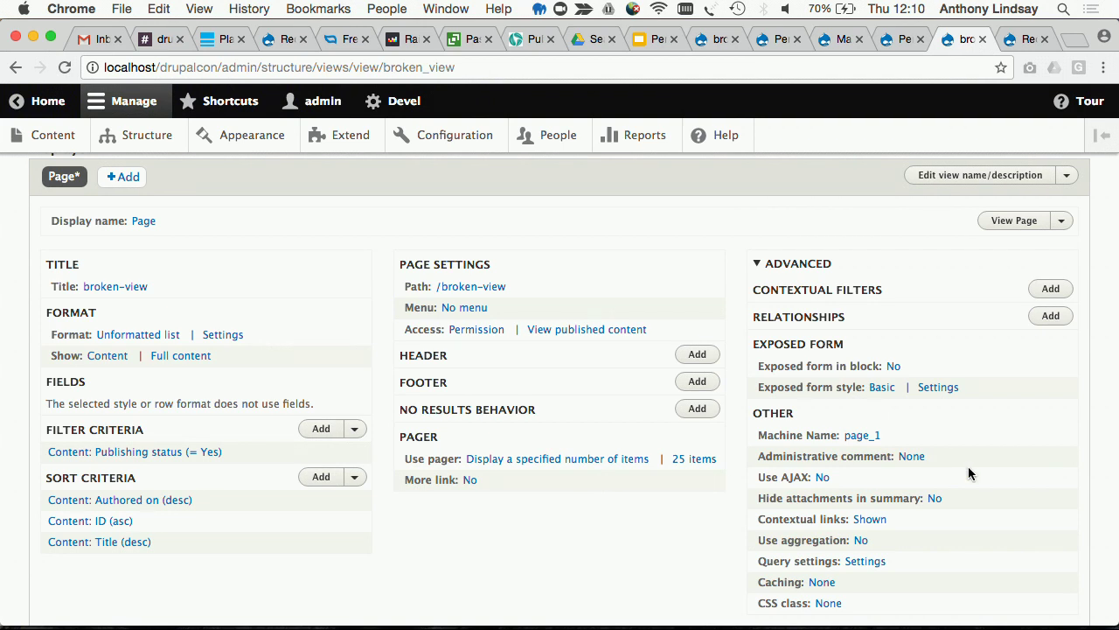
scroll(968, 473, "down", 1)
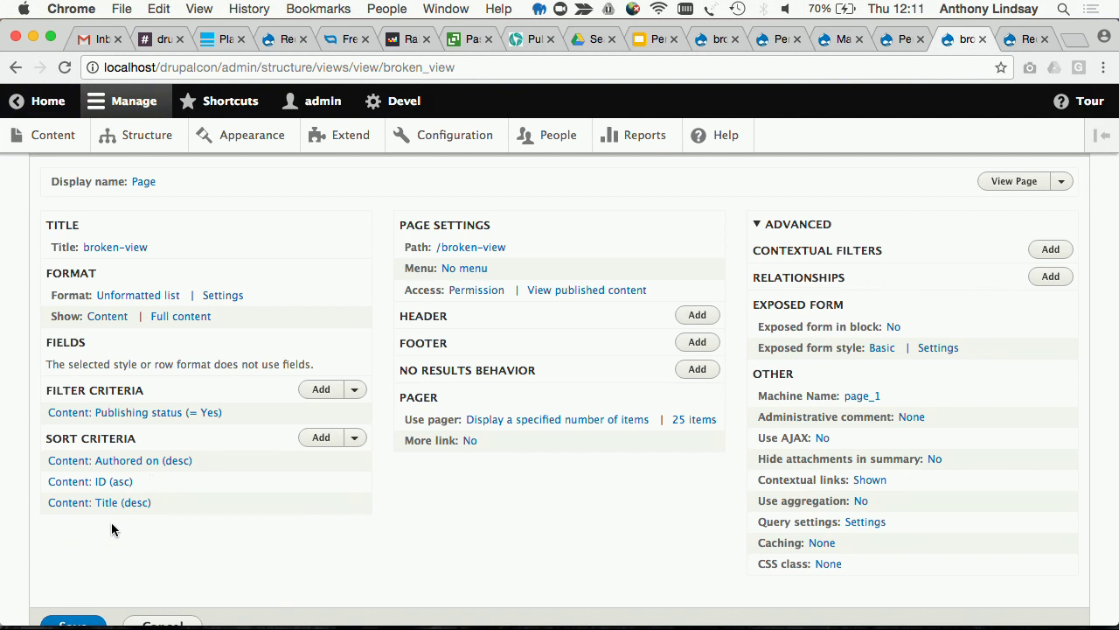
left_click(354, 438)
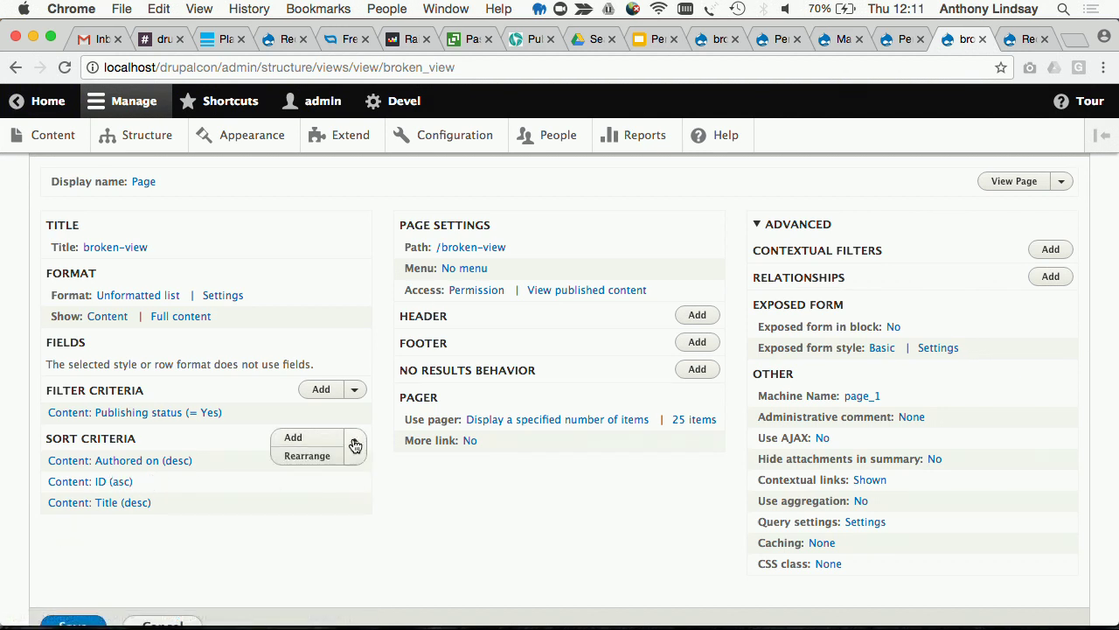
left_click(315, 456)
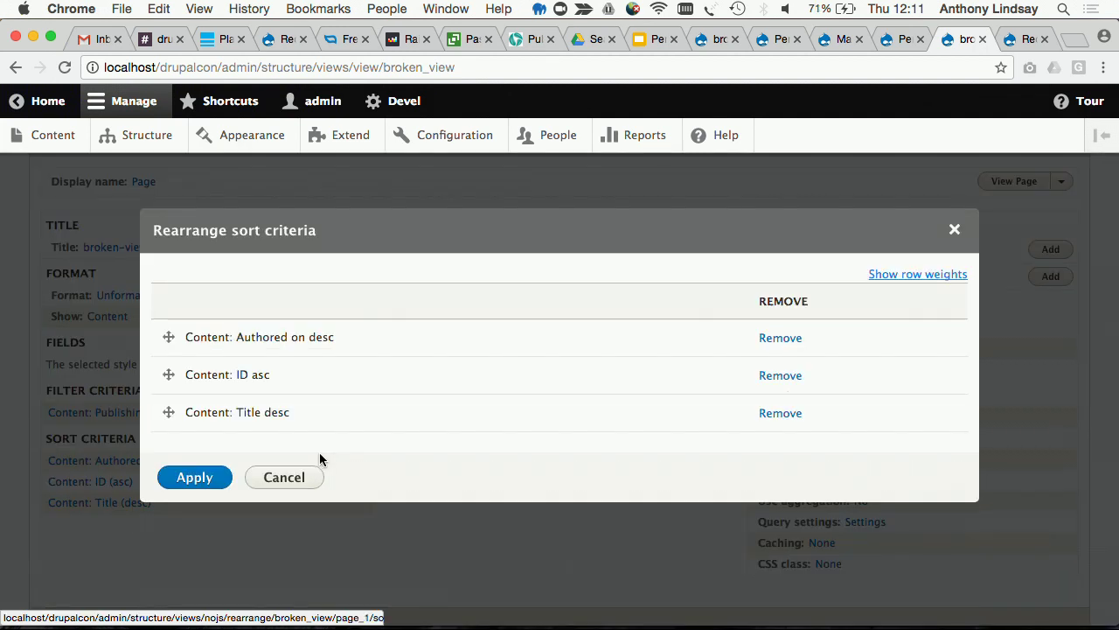
left_click(779, 375)
left_click(779, 375)
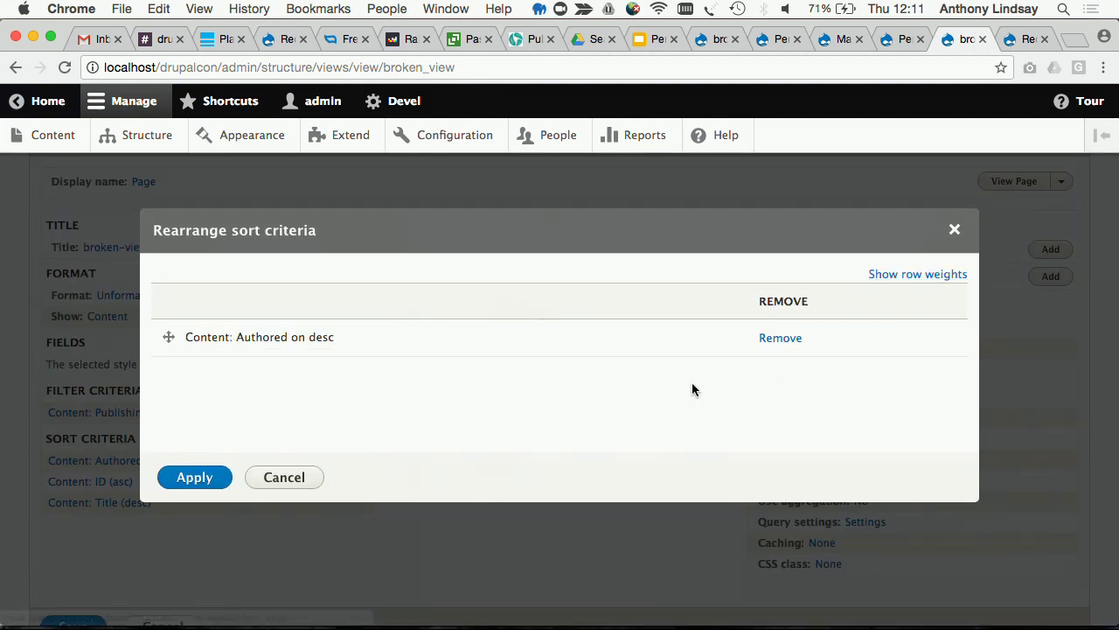
left_click(180, 483)
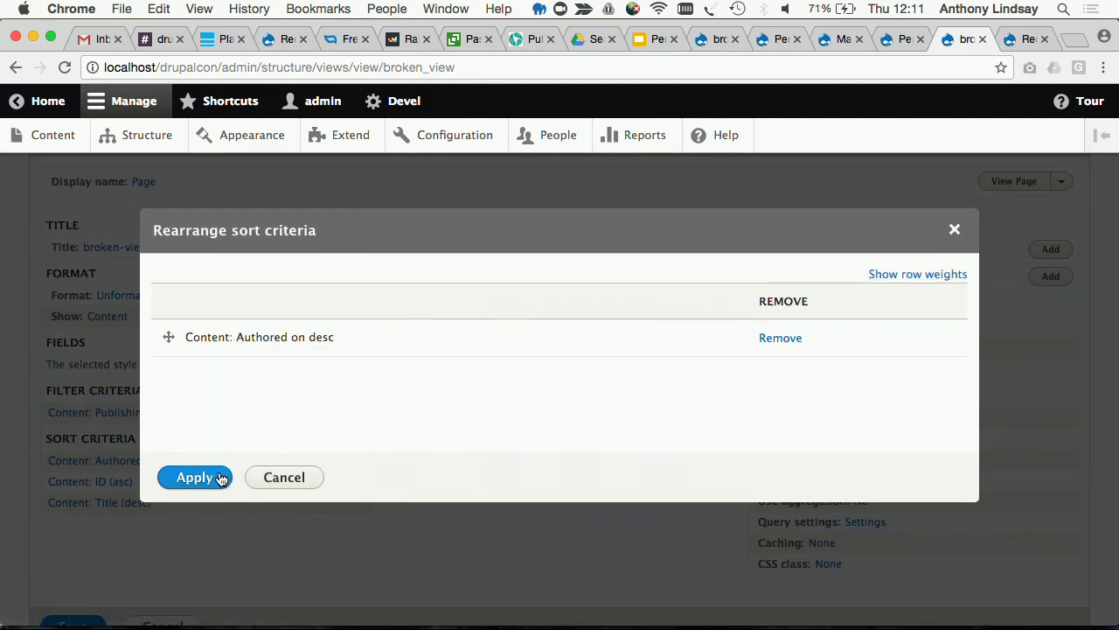
left_click(784, 339)
left_click(200, 482)
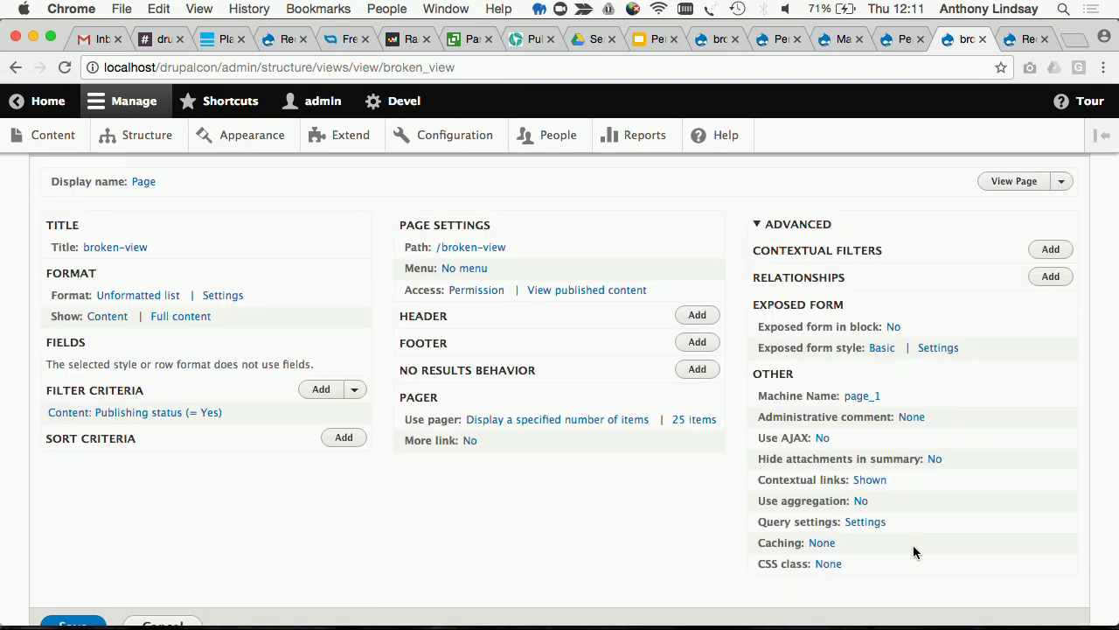
- Turn off the Distinct option in the view's query settings and apply it
left_click(875, 528)
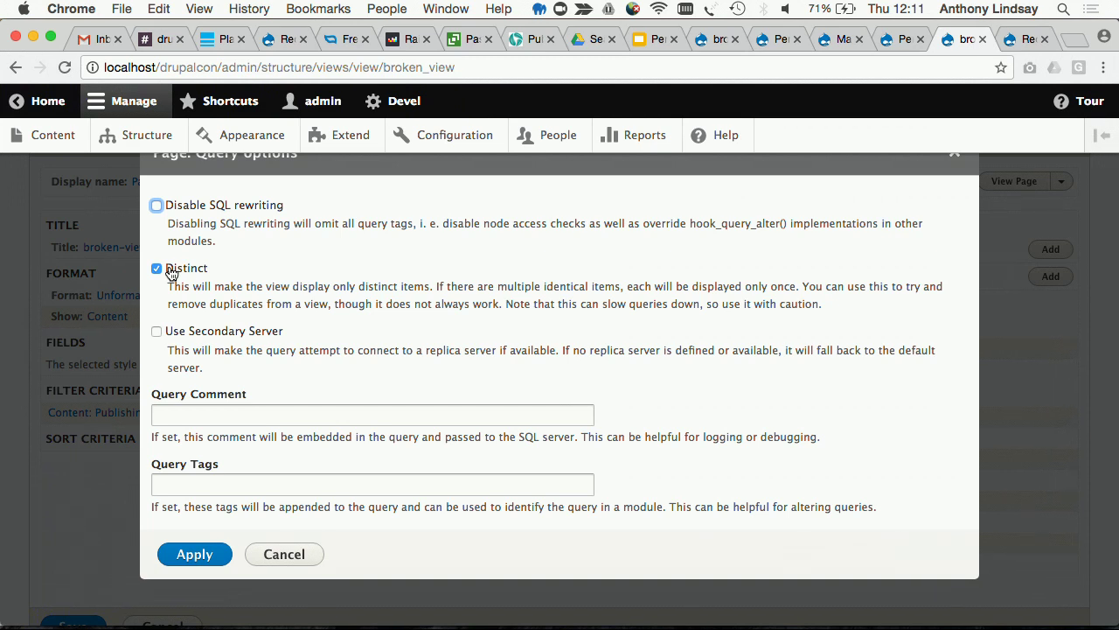
left_click(157, 270)
left_click(189, 554)
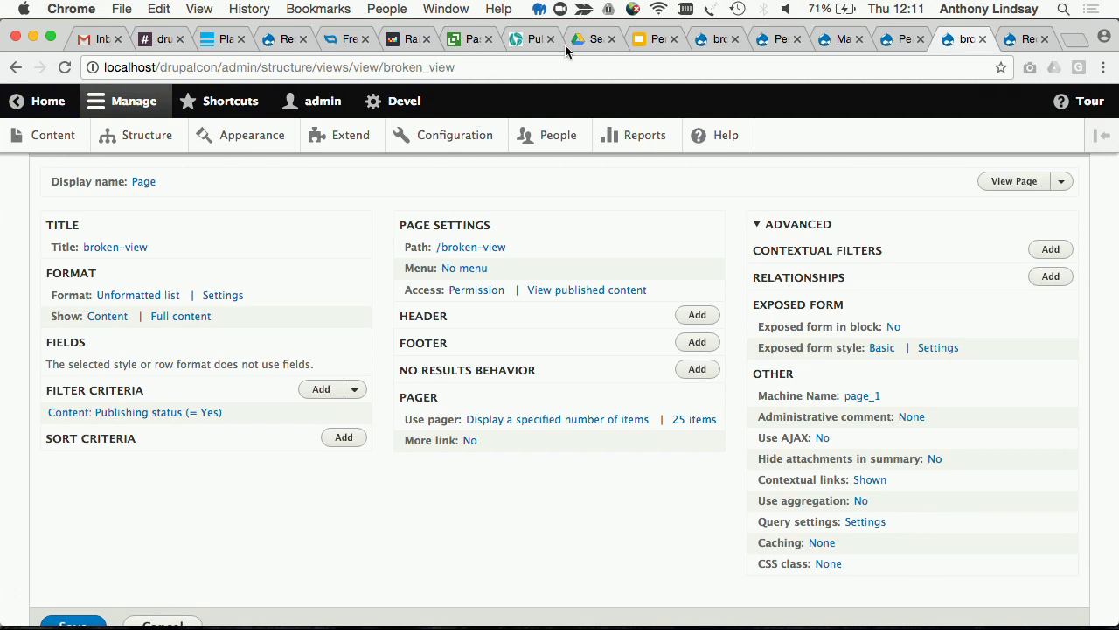
- On the broken-view page, hide the profiler toolbar and developer tools, and examine the listed full-content articles and their share buttons
left_click(728, 42)
scroll(712, 254, "down", 2)
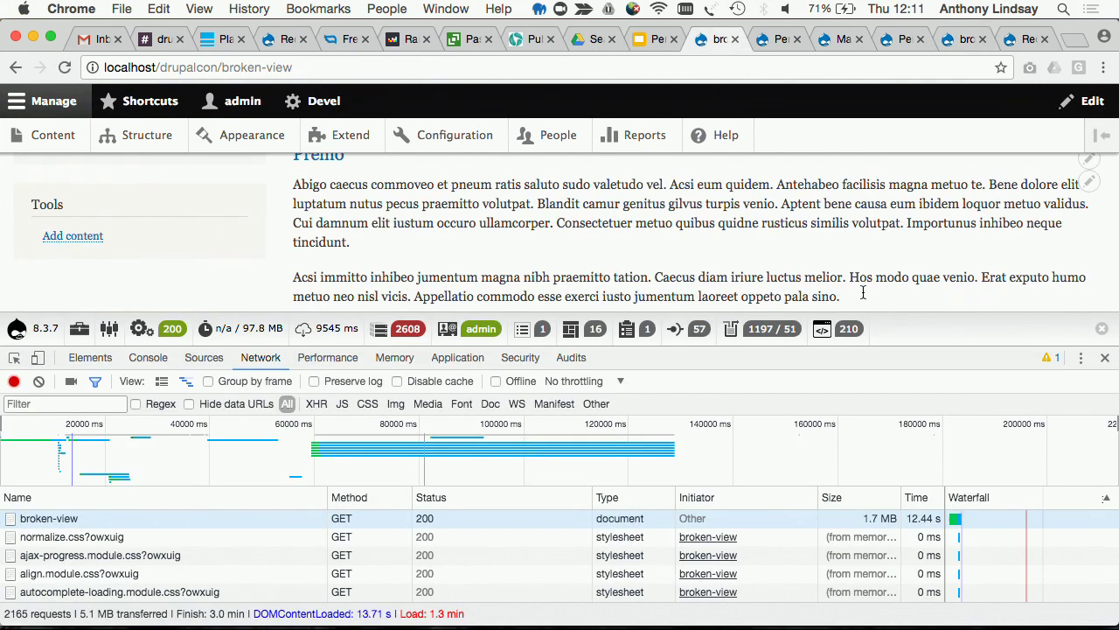
left_click(1100, 329)
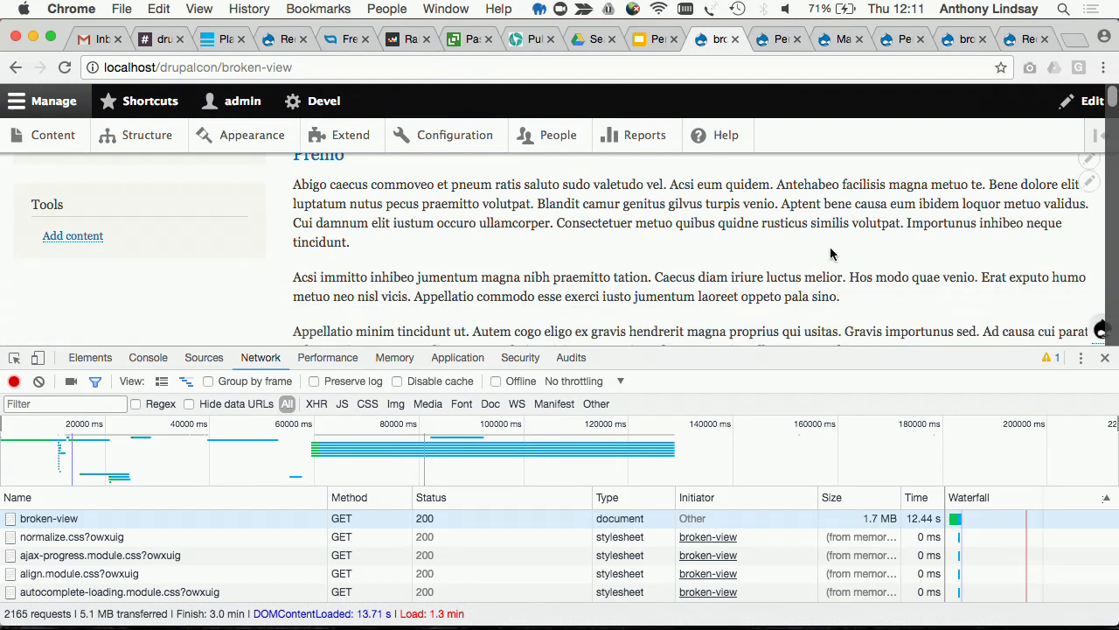
left_click(1104, 357)
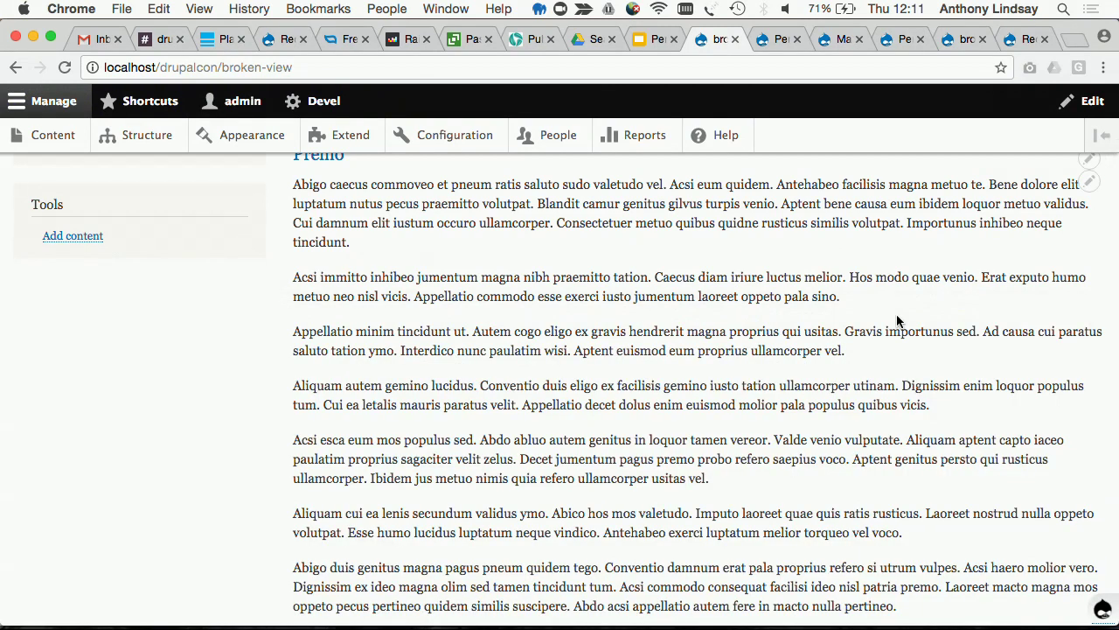
scroll(897, 321, "down", 4)
scroll(897, 322, "down", 8)
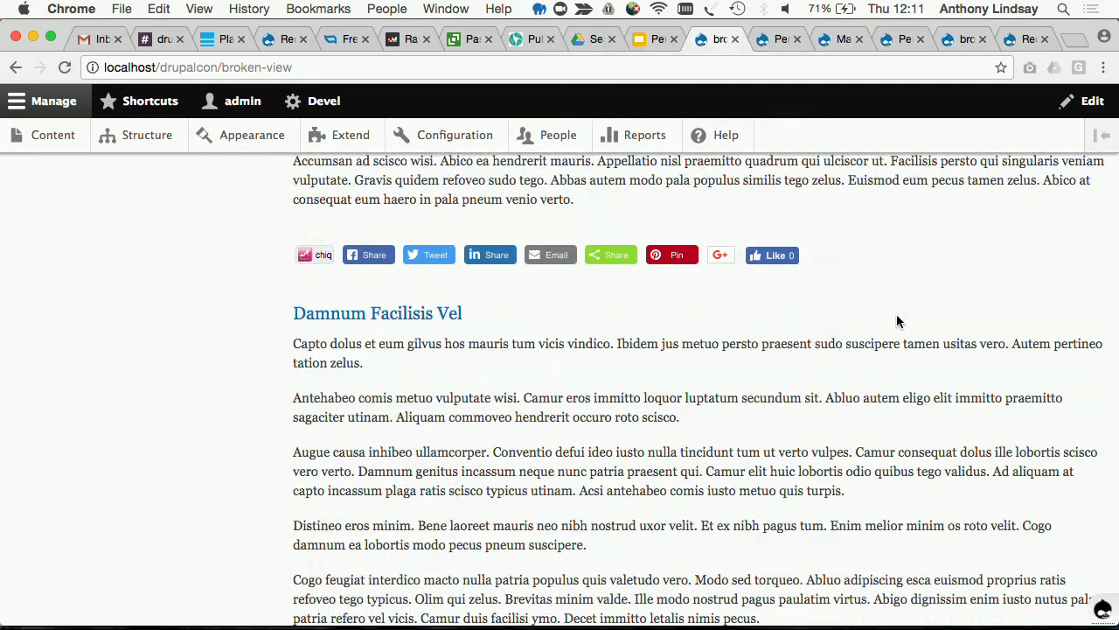
scroll(821, 248, "down", 1)
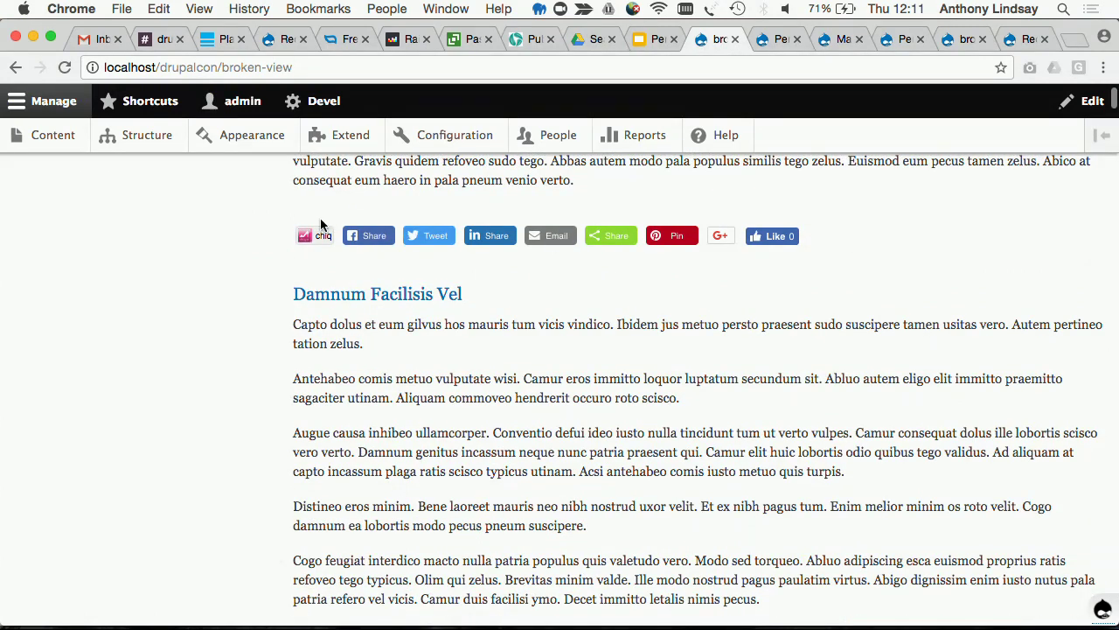
scroll(362, 399, "down", 5)
scroll(362, 398, "down", 15)
scroll(362, 399, "down", 10)
scroll(362, 398, "up", 3)
scroll(362, 402, "up", 20)
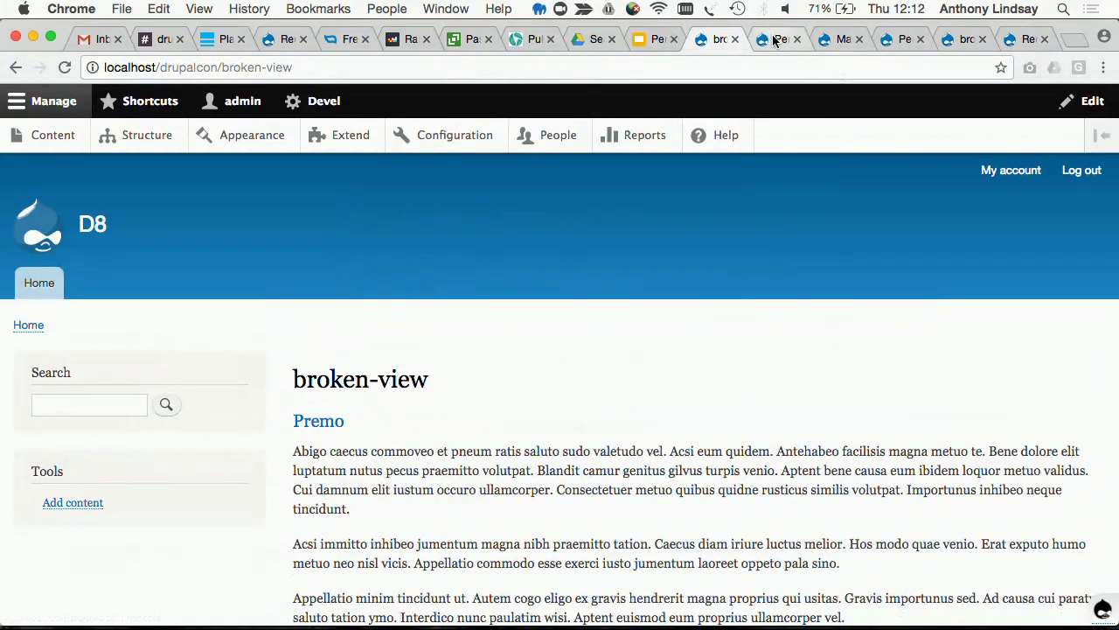
left_click(774, 39)
left_click(720, 39)
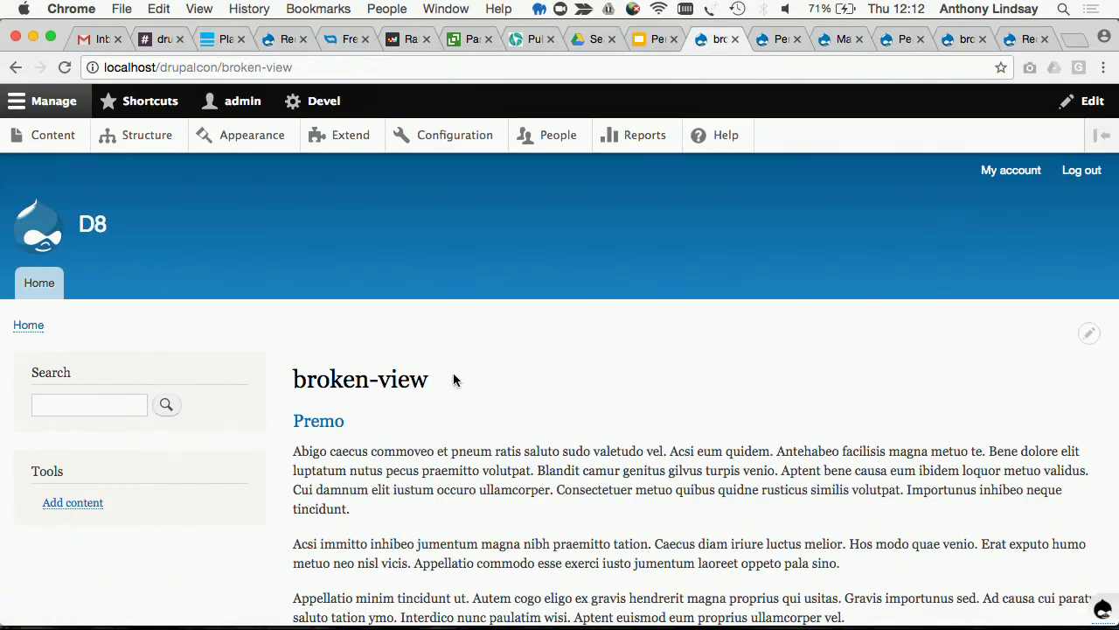
right_click(478, 428)
left_click(568, 585)
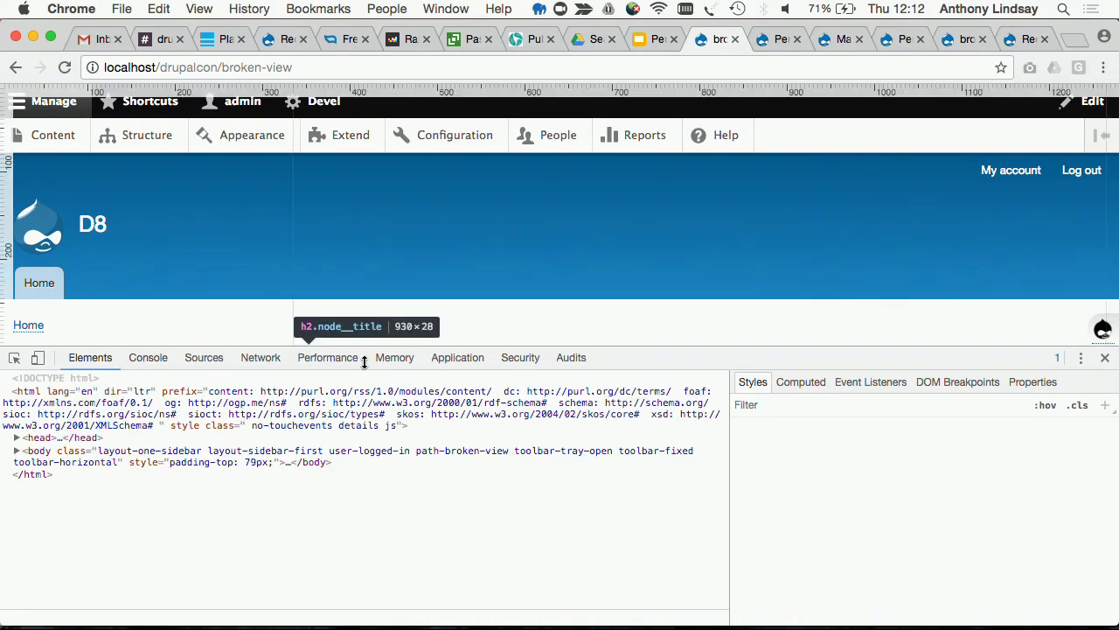
left_click(258, 364)
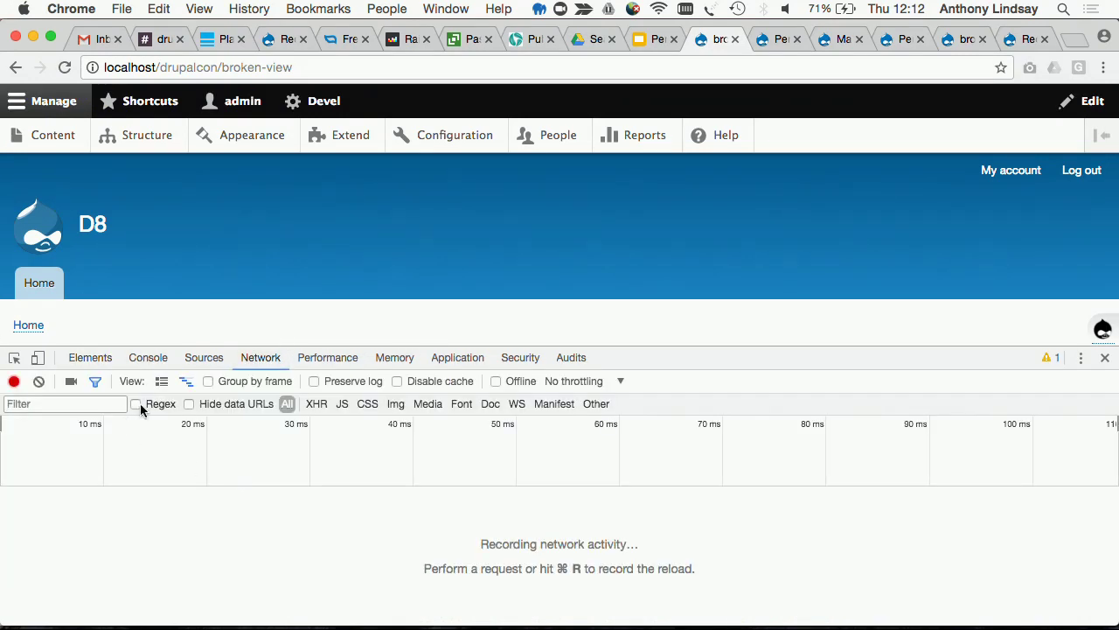
left_click(491, 403)
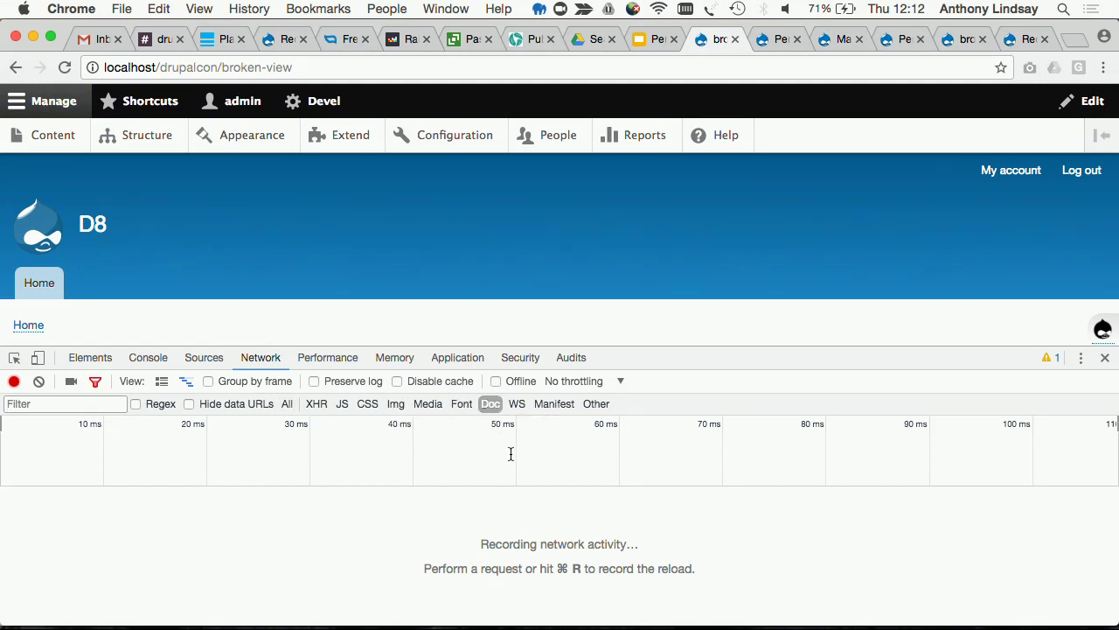
left_click(1105, 357)
- Return to the broken-view view's configuration, change its row style from Content to Fields and accept the default row style options
left_click(778, 39)
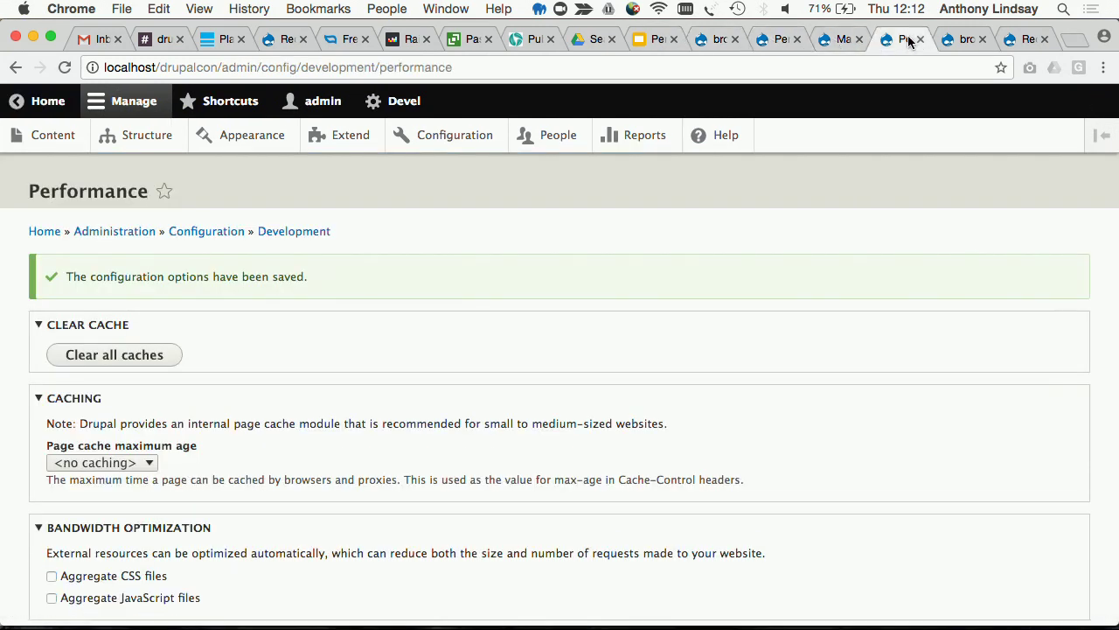
left_click(831, 42)
left_click(961, 42)
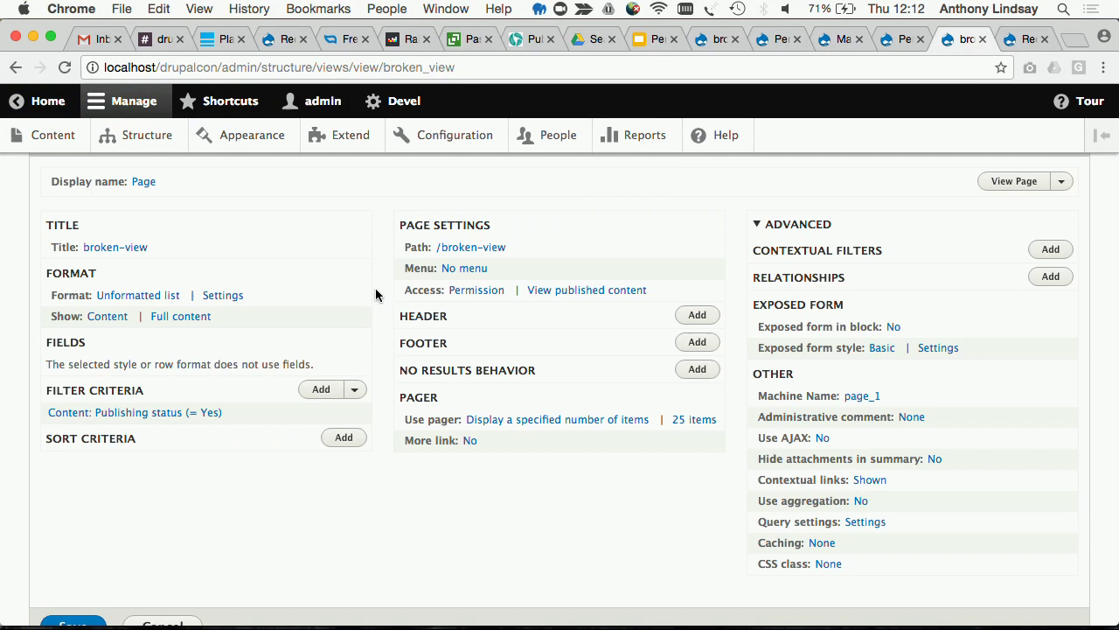
left_click(111, 317)
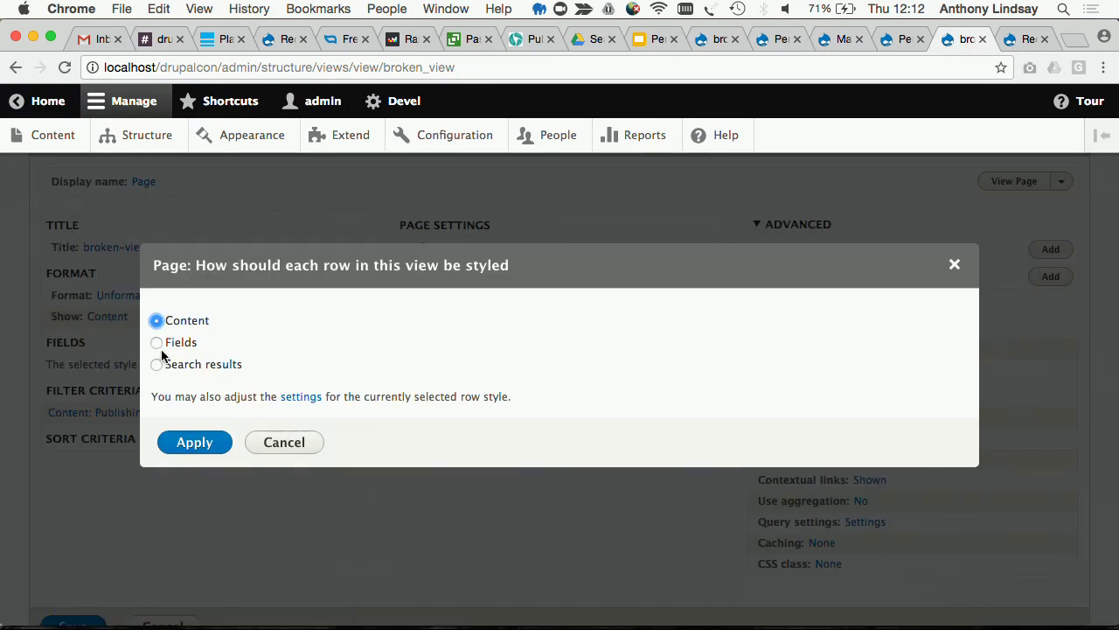
left_click(158, 342)
left_click(188, 440)
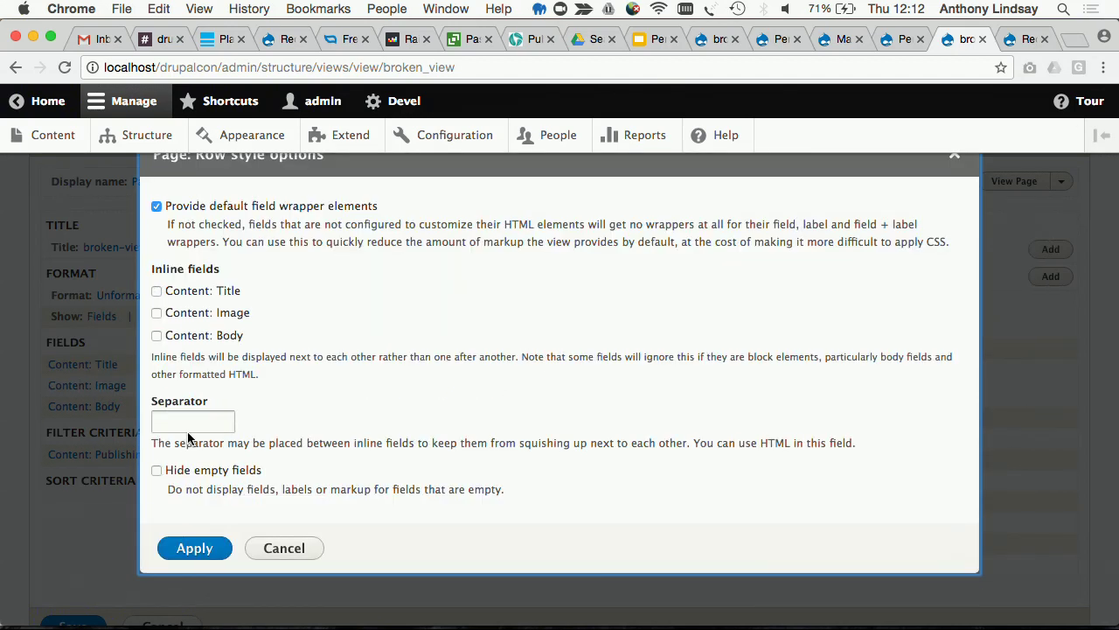
left_click(194, 548)
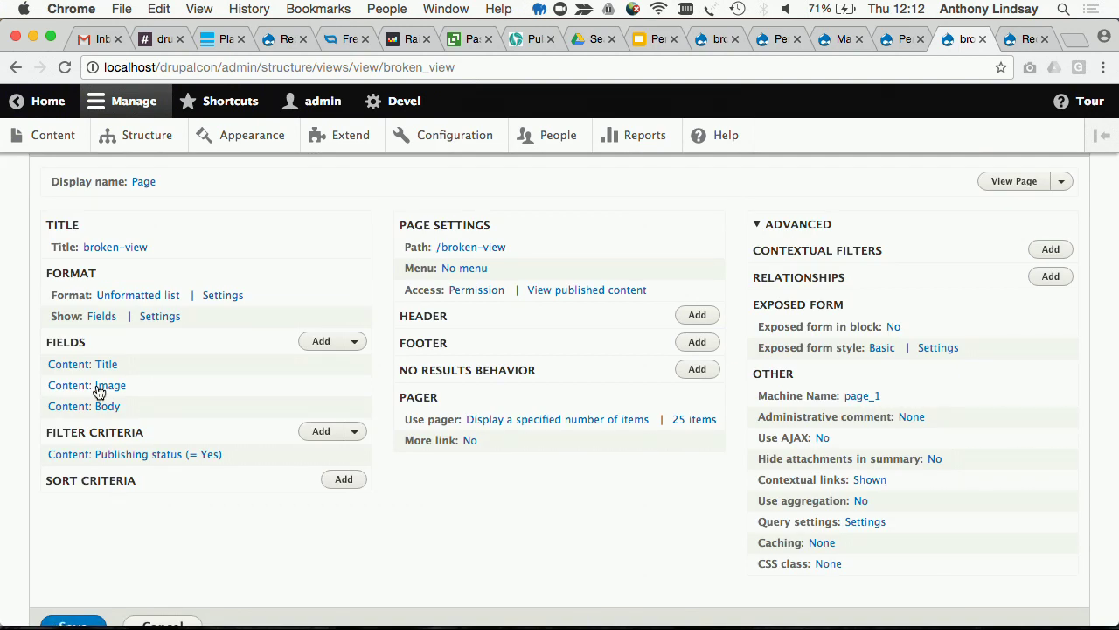
- Set the Content: Image field's image style to Large (480×480), apply it and save the broken-view view
left_click(112, 387)
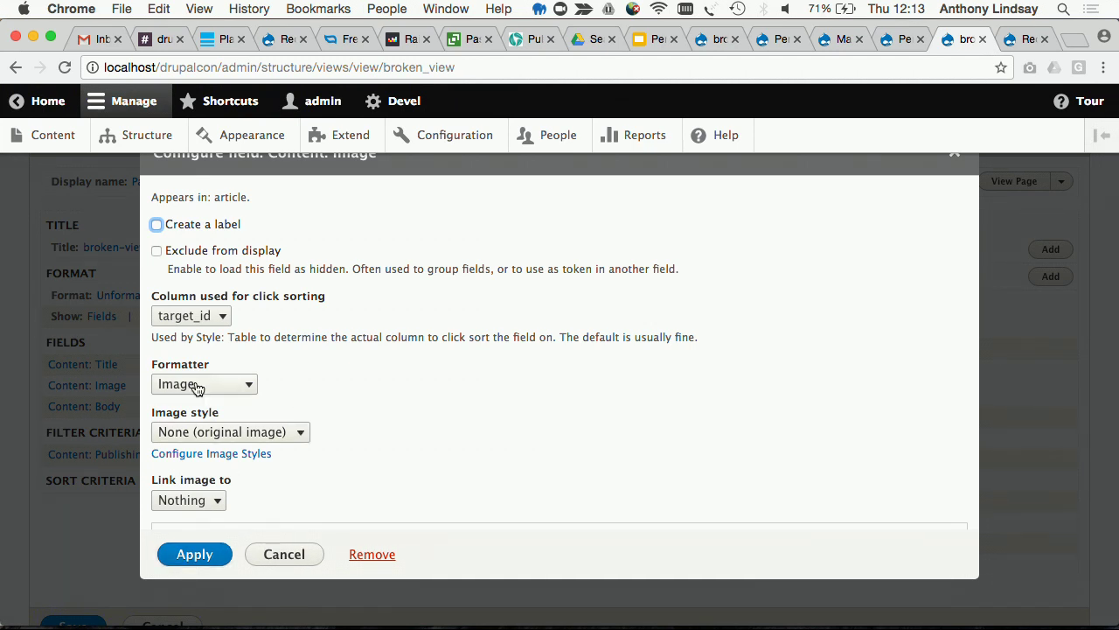
left_click(297, 432)
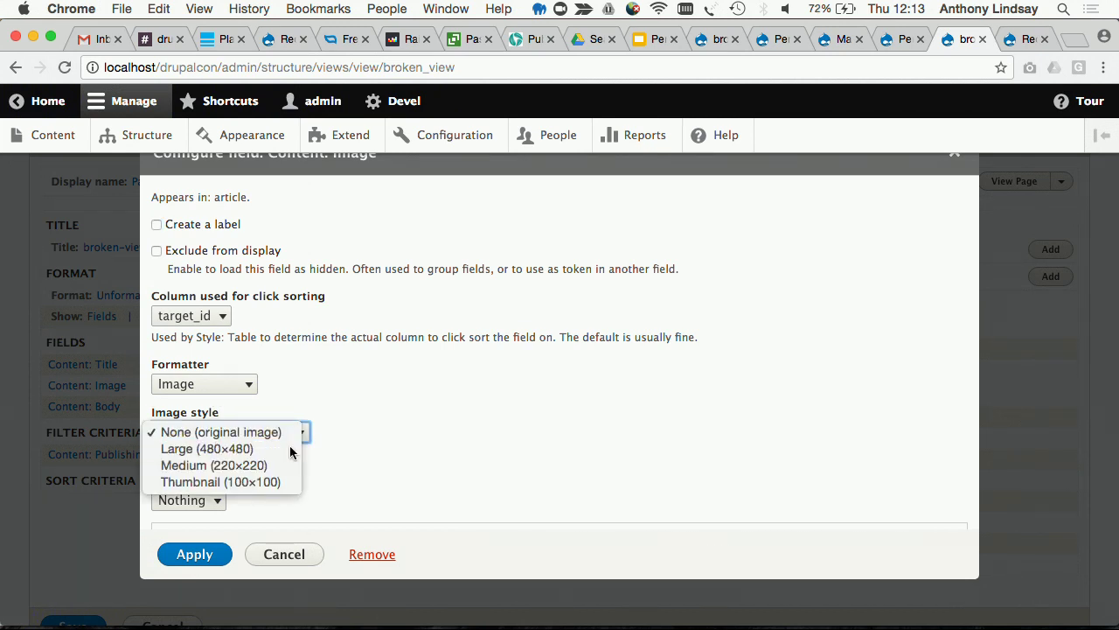
left_click(280, 449)
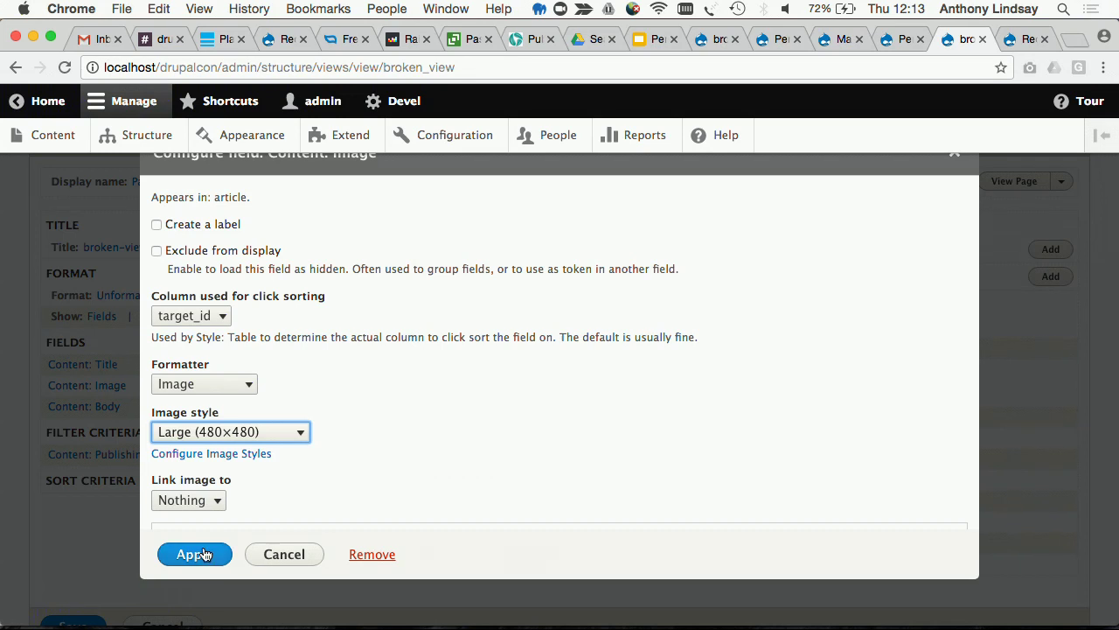
left_click(196, 556)
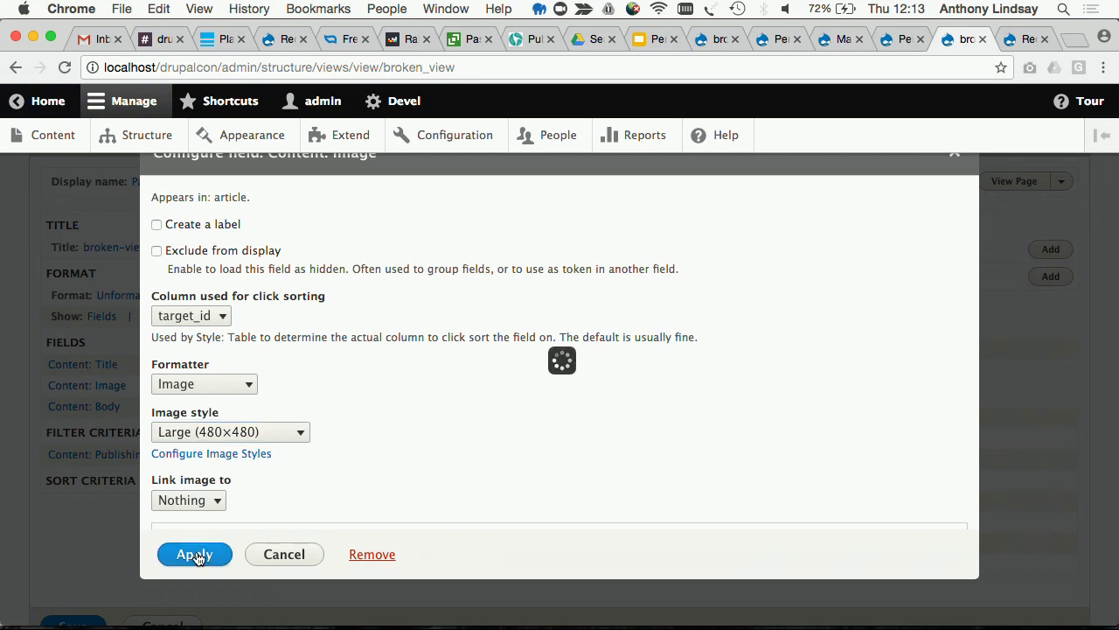
left_click(73, 623)
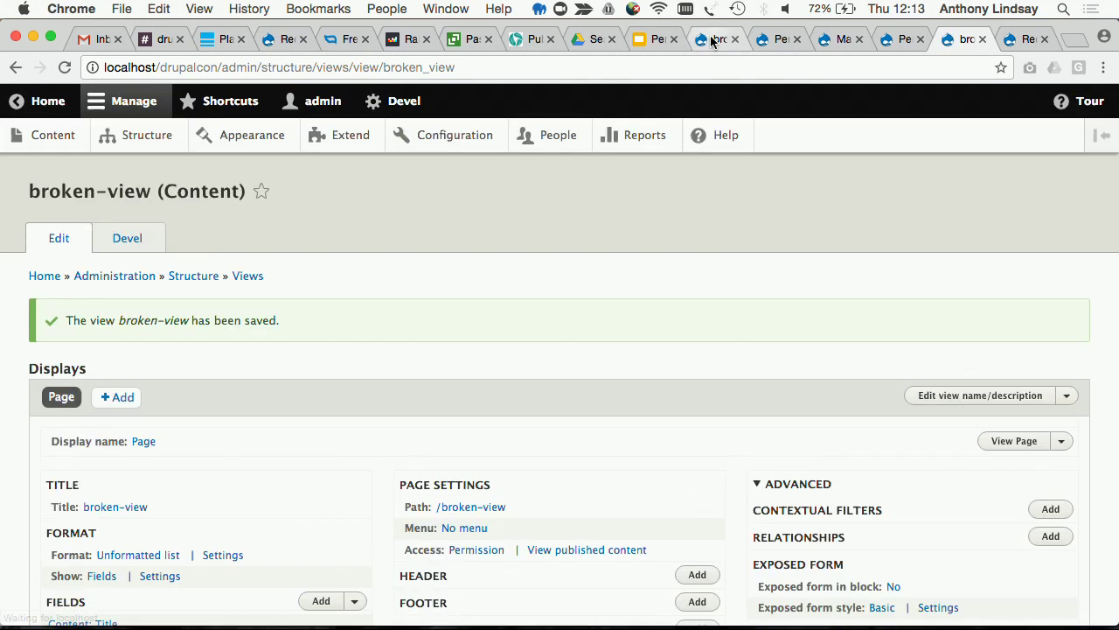
- Record the broken-view page's network activity in the developer tools while emptying the cache and hard reloading the page
left_click(713, 40)
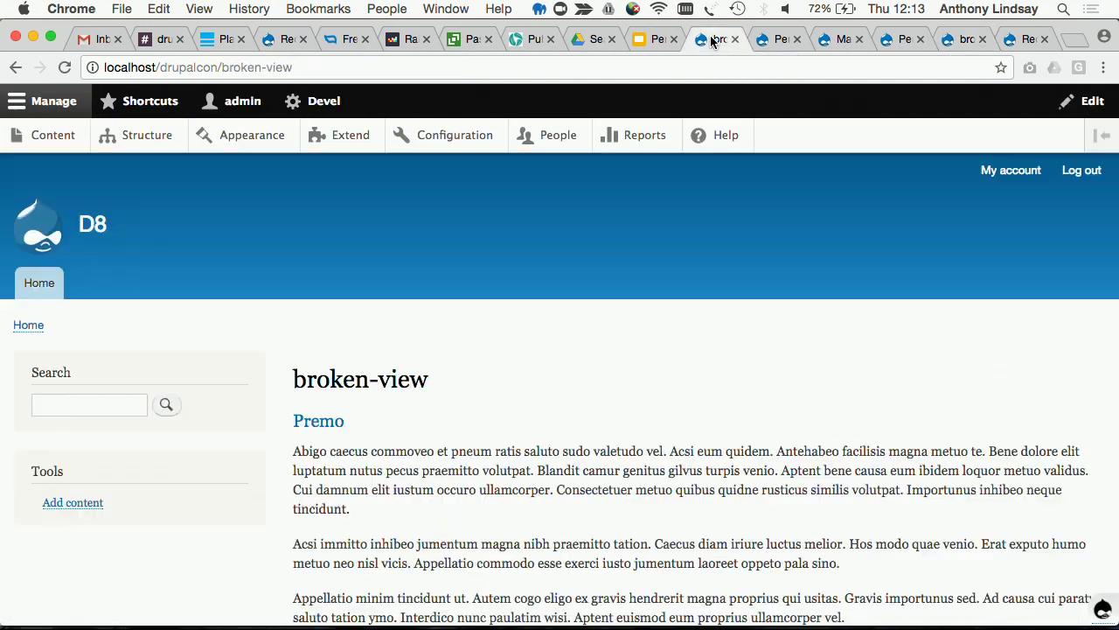
right_click(461, 334)
left_click(545, 496)
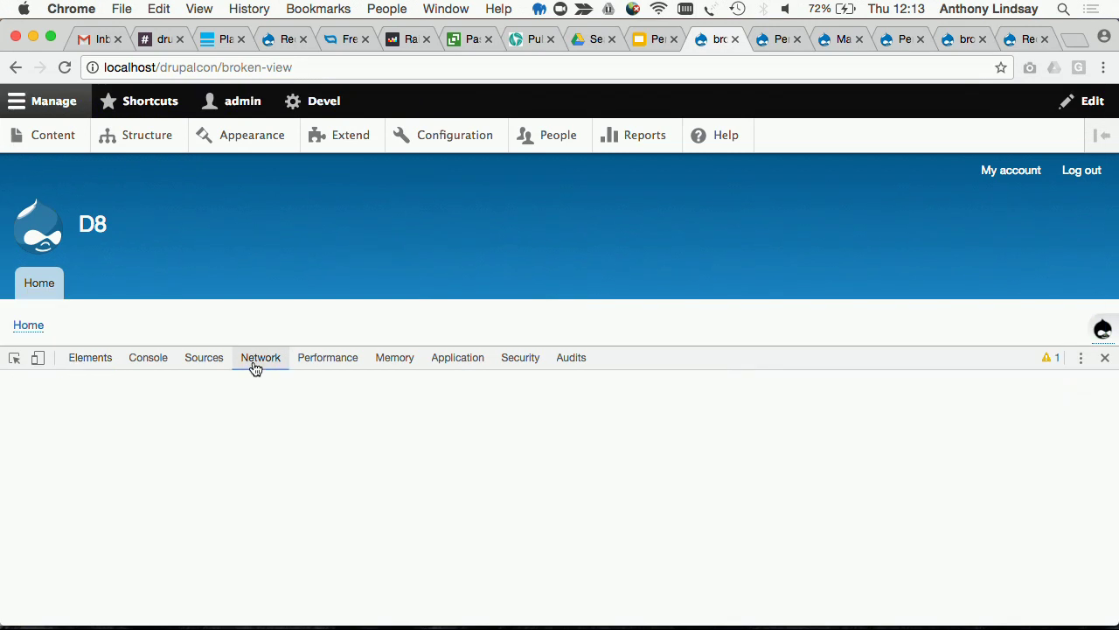
left_click(261, 357)
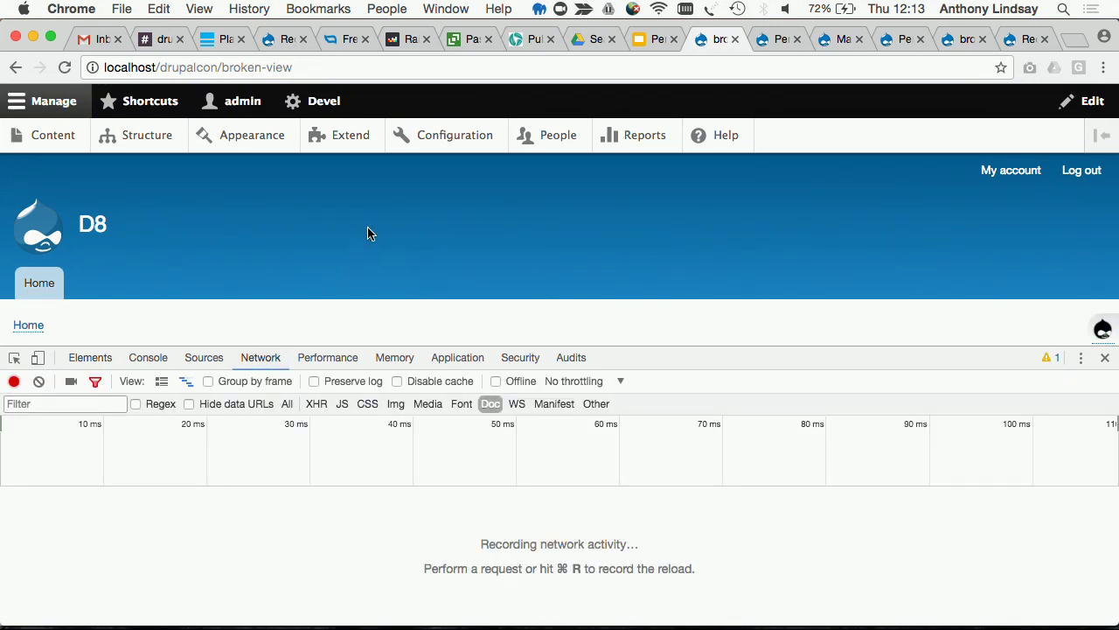
right_click(65, 70)
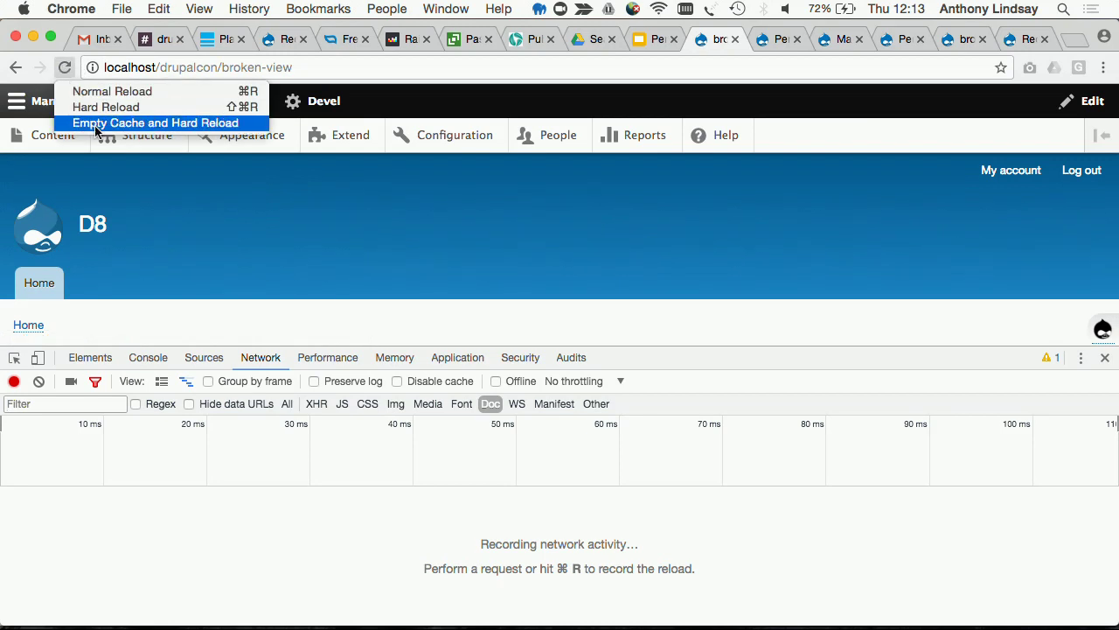
left_click(139, 122)
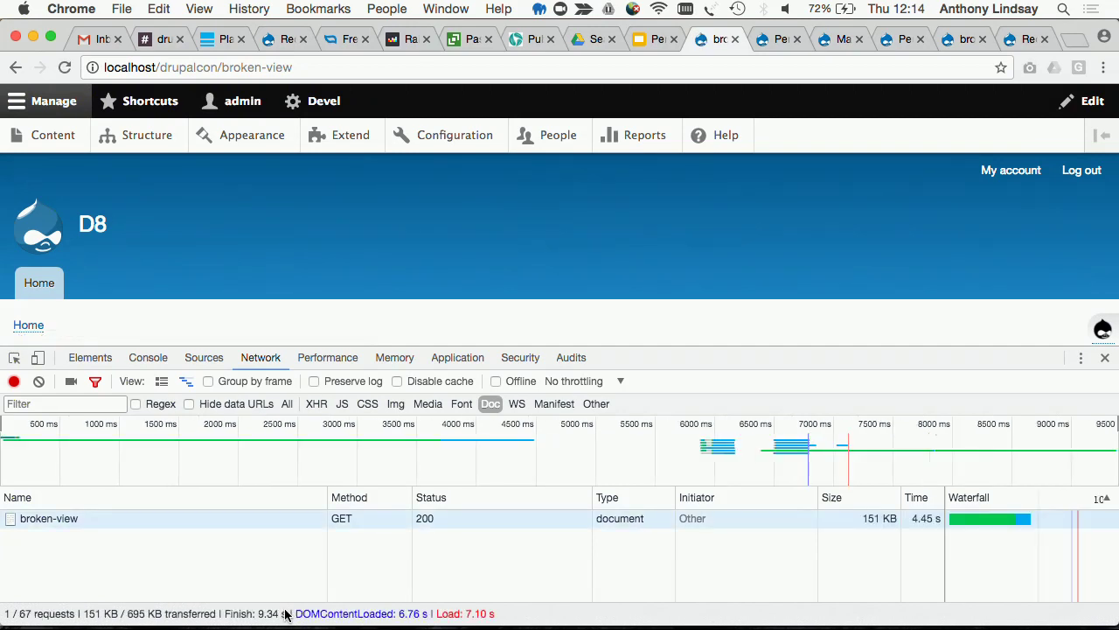
- List all network request types, then expand the profiler toolbar on the broken-view page and check its database queries
left_click(287, 404)
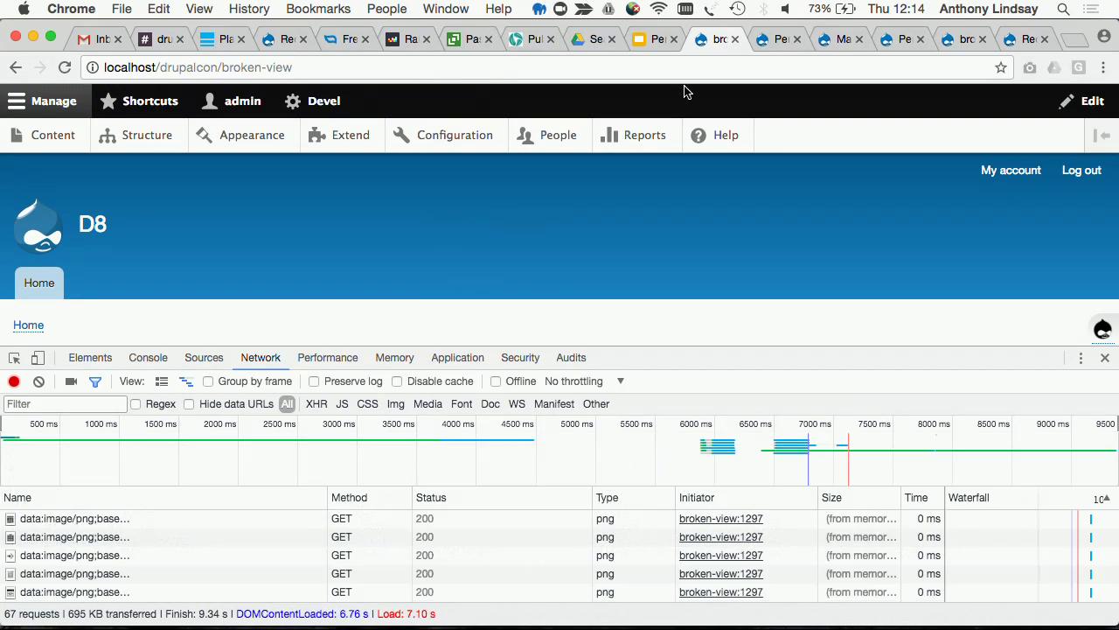
scroll(790, 182, "down", 4)
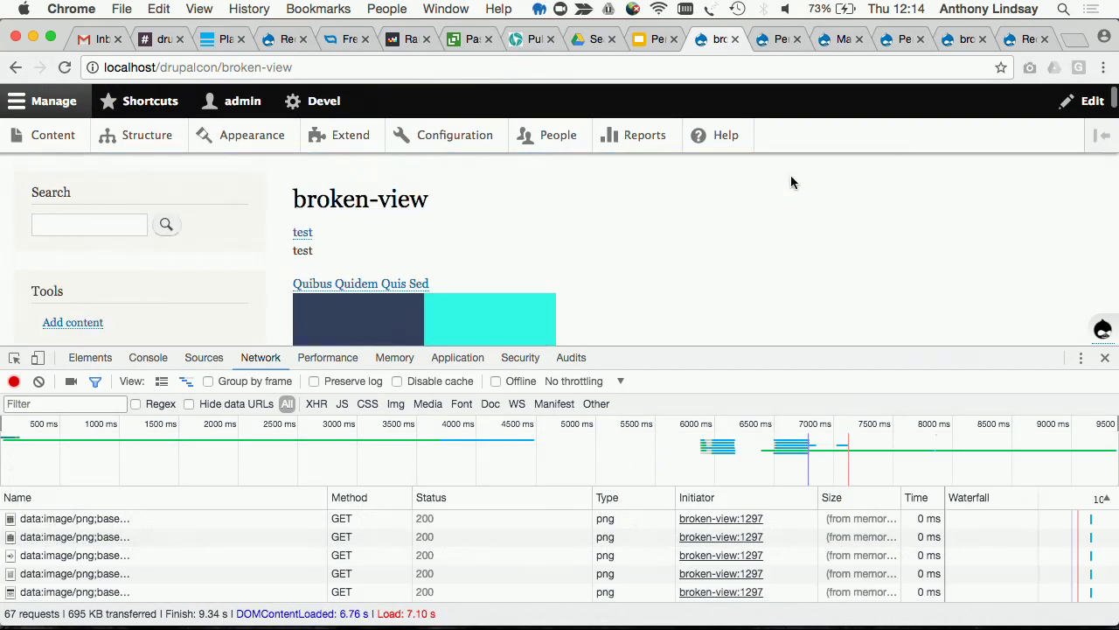
left_click(1103, 329)
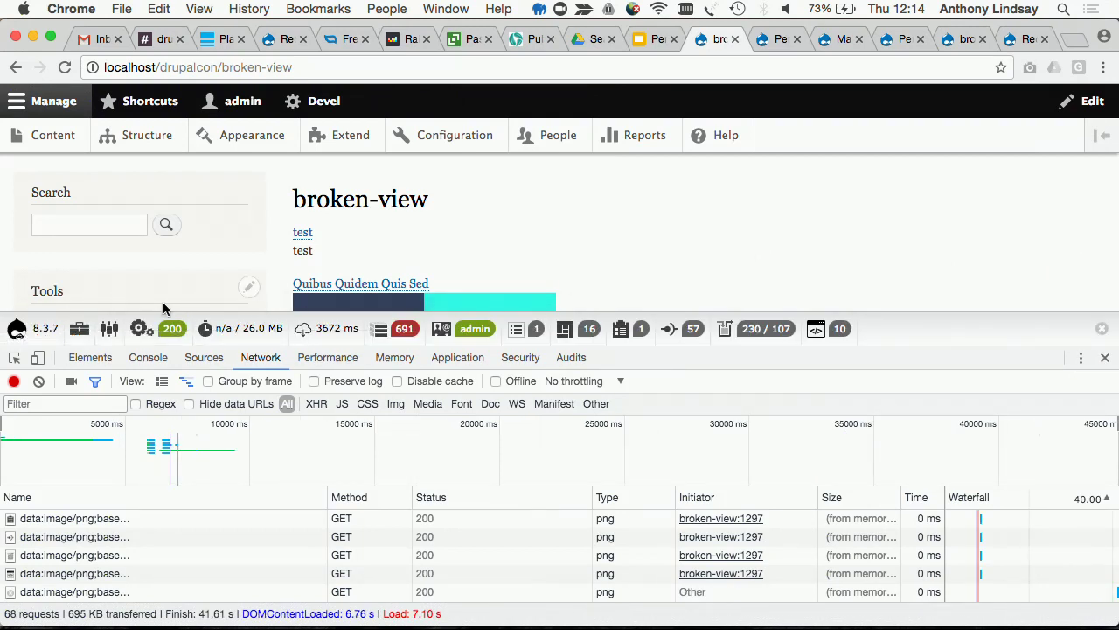
mouse_move(404, 334)
- Switch to Atom, close the project search and examine the testmodule_views_pre_render function in testmodule.module
key("super+Tab")
key("super+Tab")
key("super+Tab")
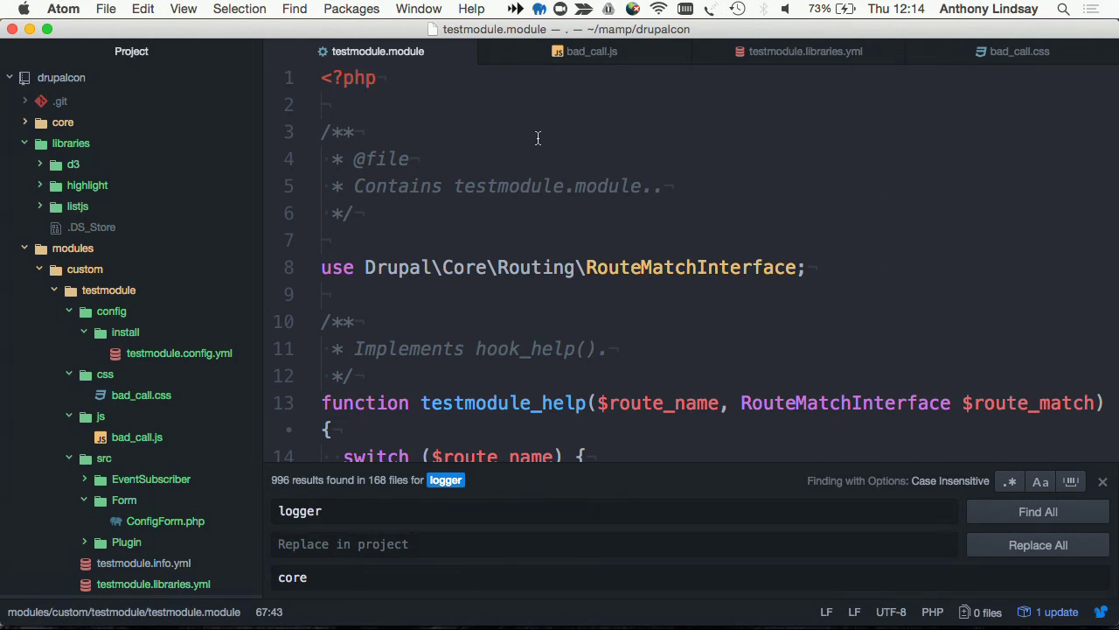
scroll(537, 208, "down", 2)
scroll(537, 209, "down", 10)
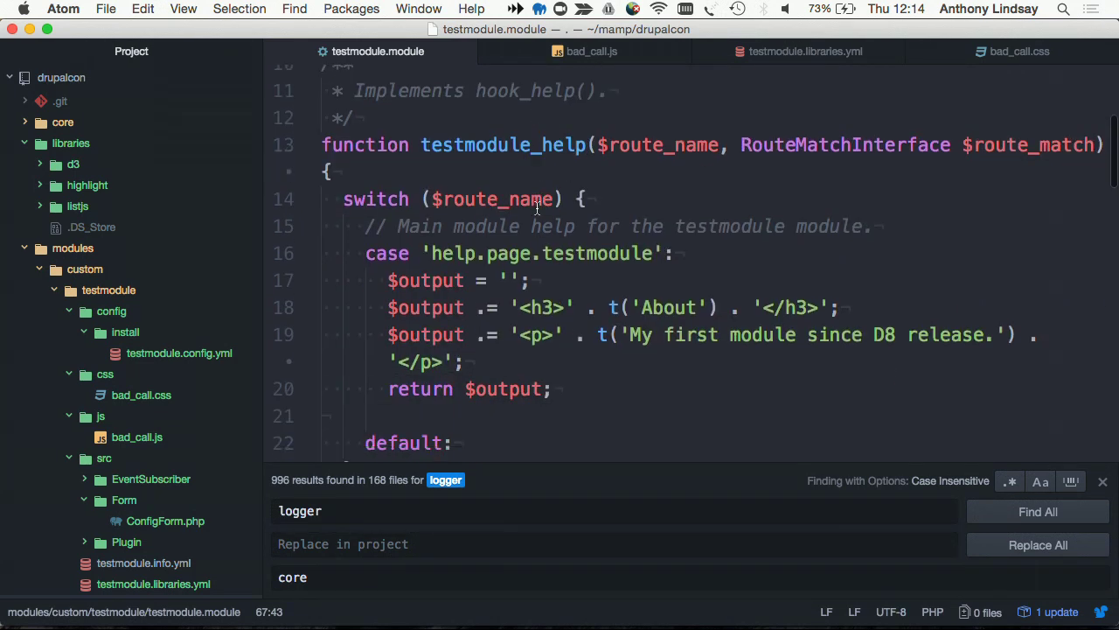
left_click(1103, 481)
scroll(854, 385, "down", 5)
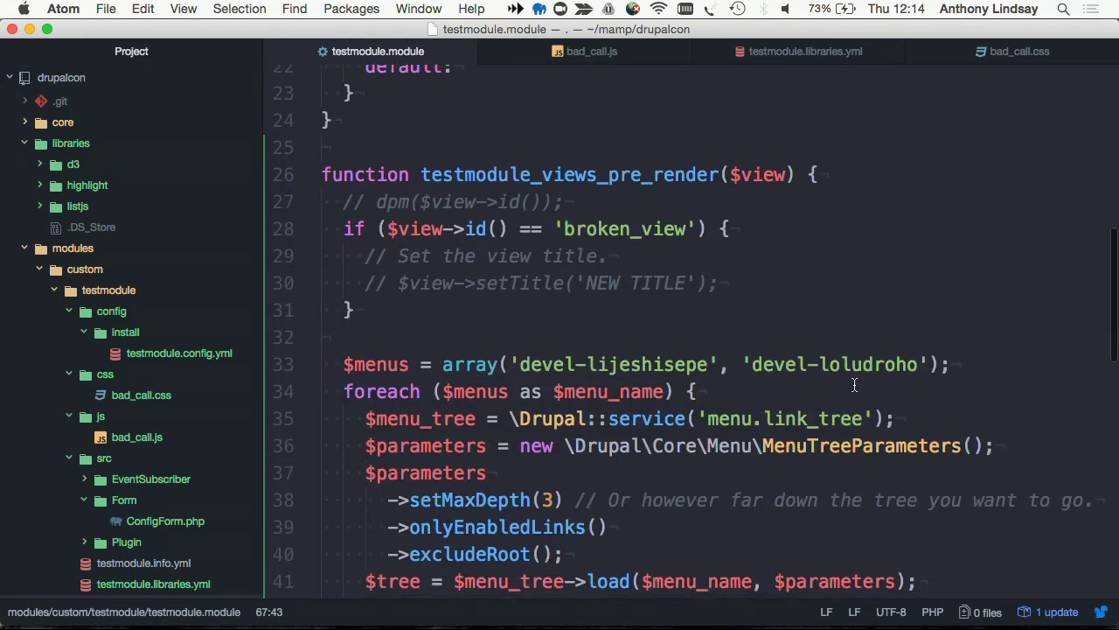
scroll(854, 385, "down", 2)
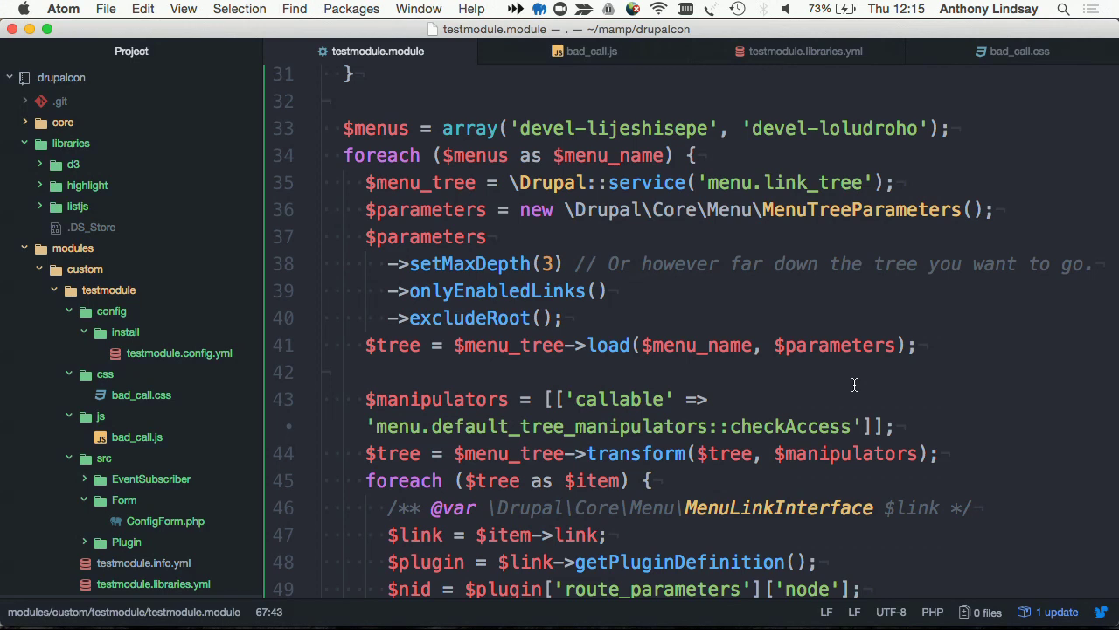
scroll(855, 385, "down", 1)
- Delete the $menus array and its whole menu-tree foreach loop from testmodule_views_pre_render, and save testmodule.module
left_click(336, 131)
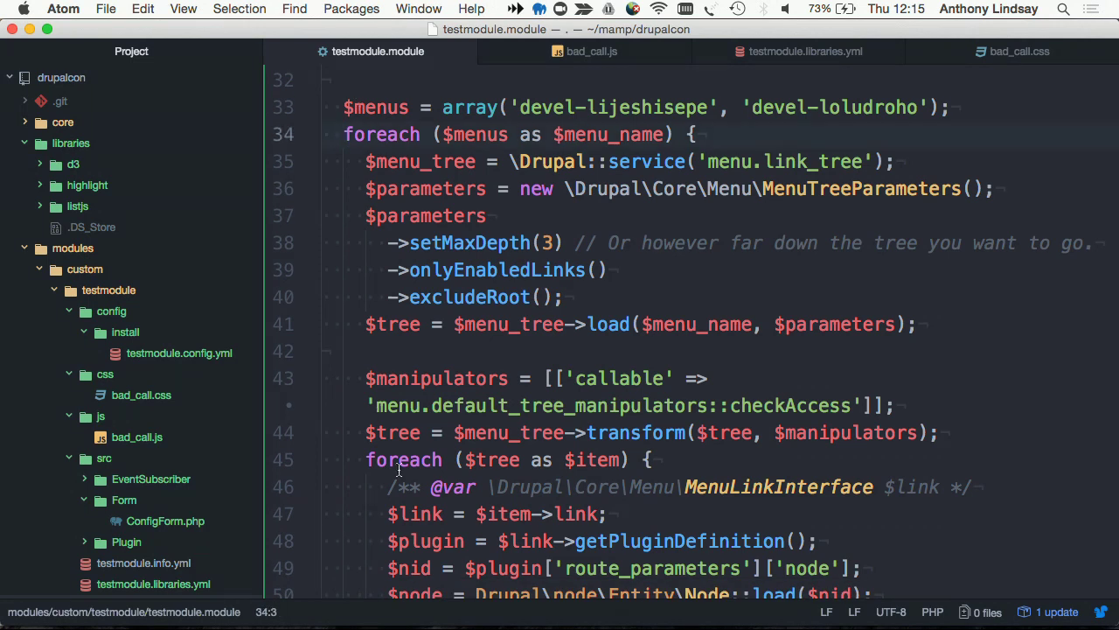
scroll(404, 486, "down", 10)
scroll(404, 486, "up", 1)
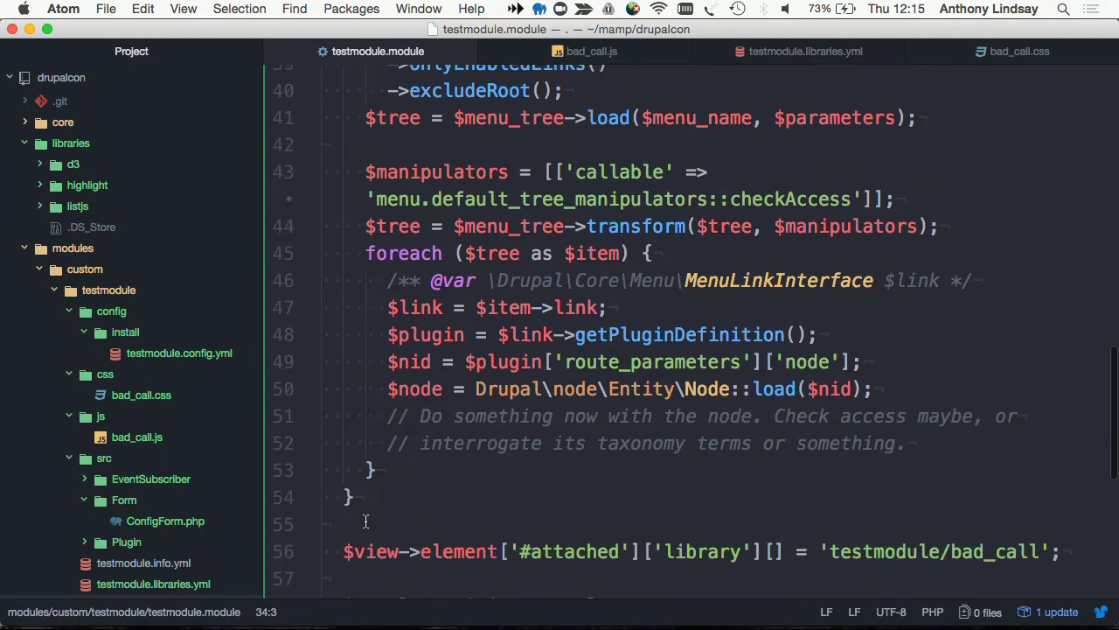
left_click(390, 472, "shift")
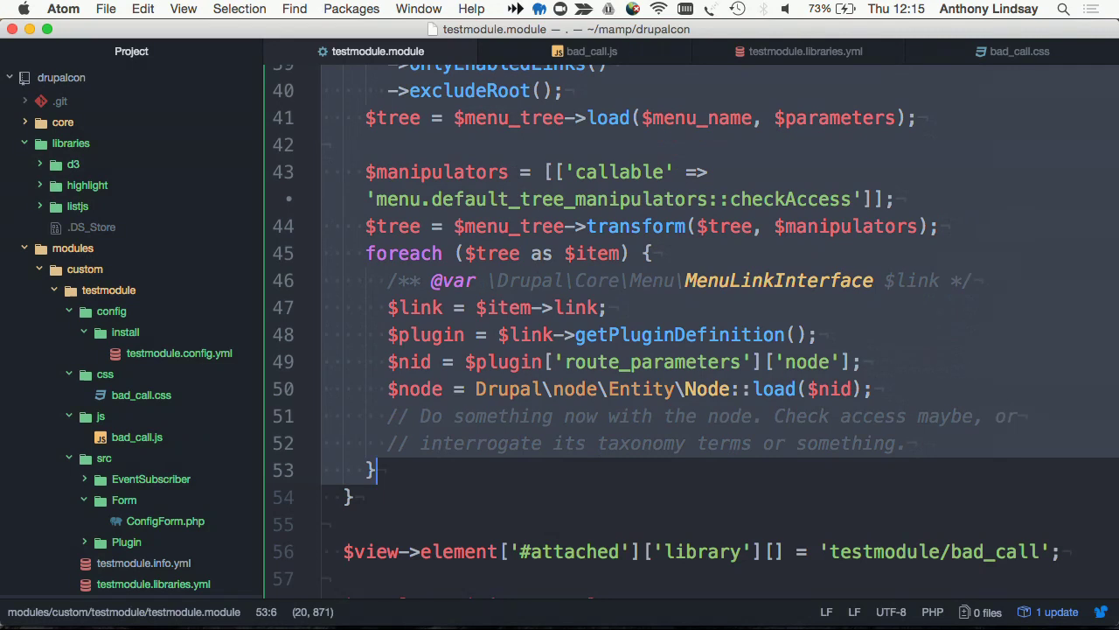
key("BackSpace")
scroll(285, 335, "up", 5)
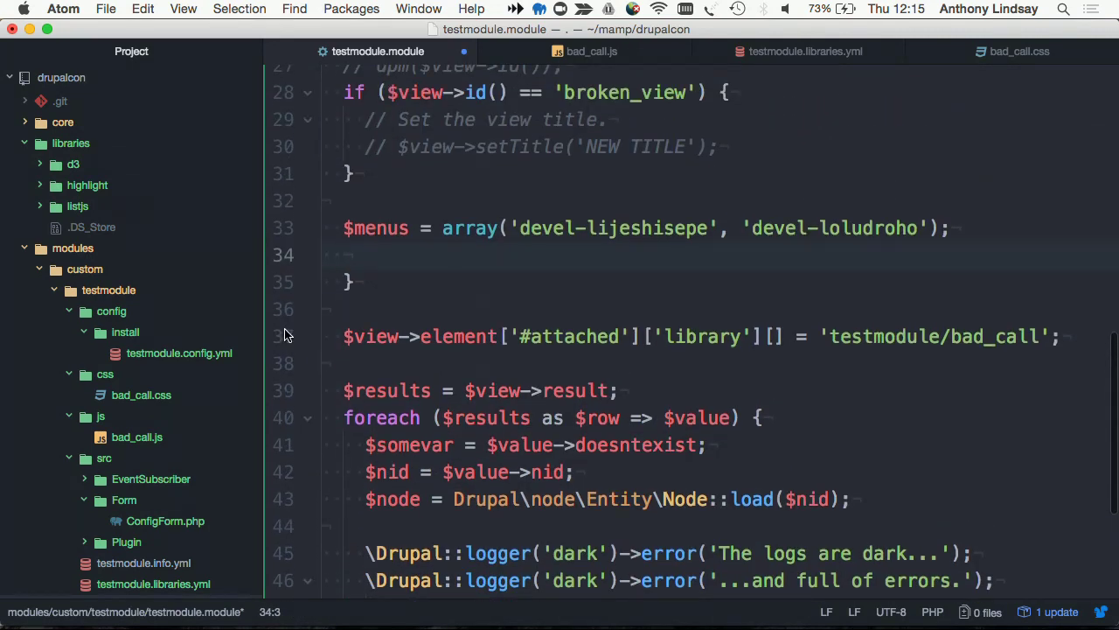
left_click_drag(362, 281, 306, 222)
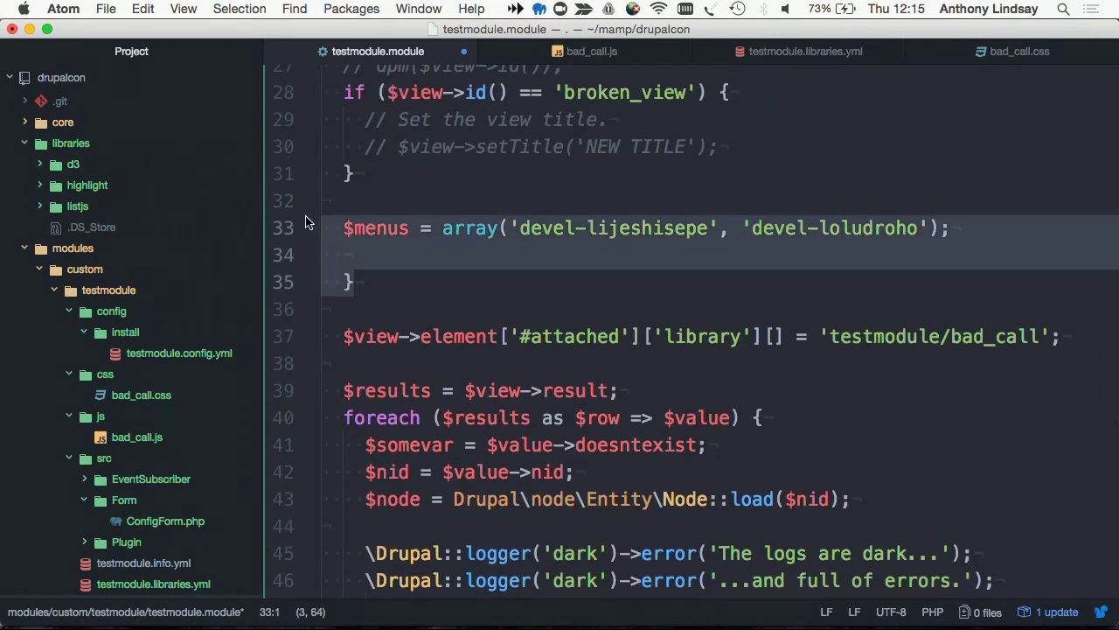
key("BackSpace")
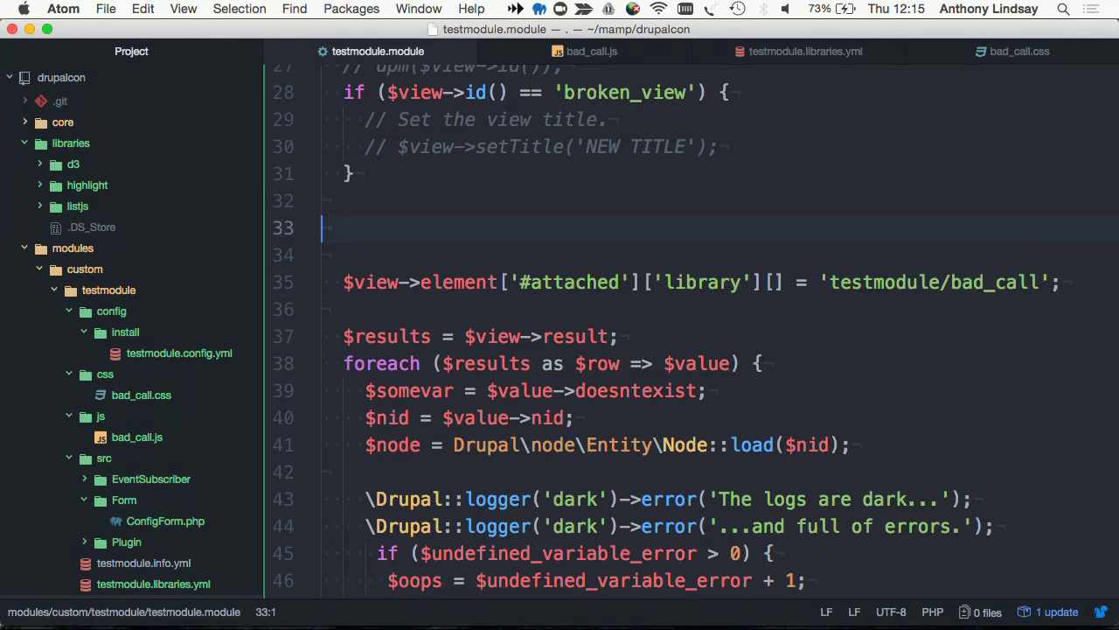
- Switch to Chrome, reload the broken-view page and check the profiler's database query count and time
key("super+Tab")
key("super+r")
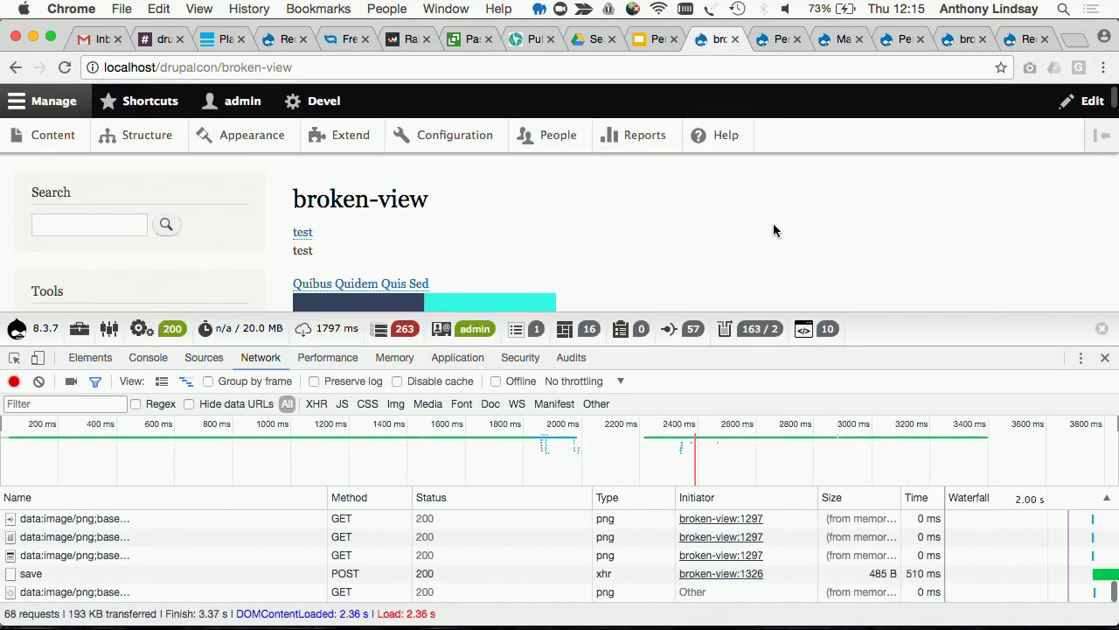
mouse_move(404, 337)
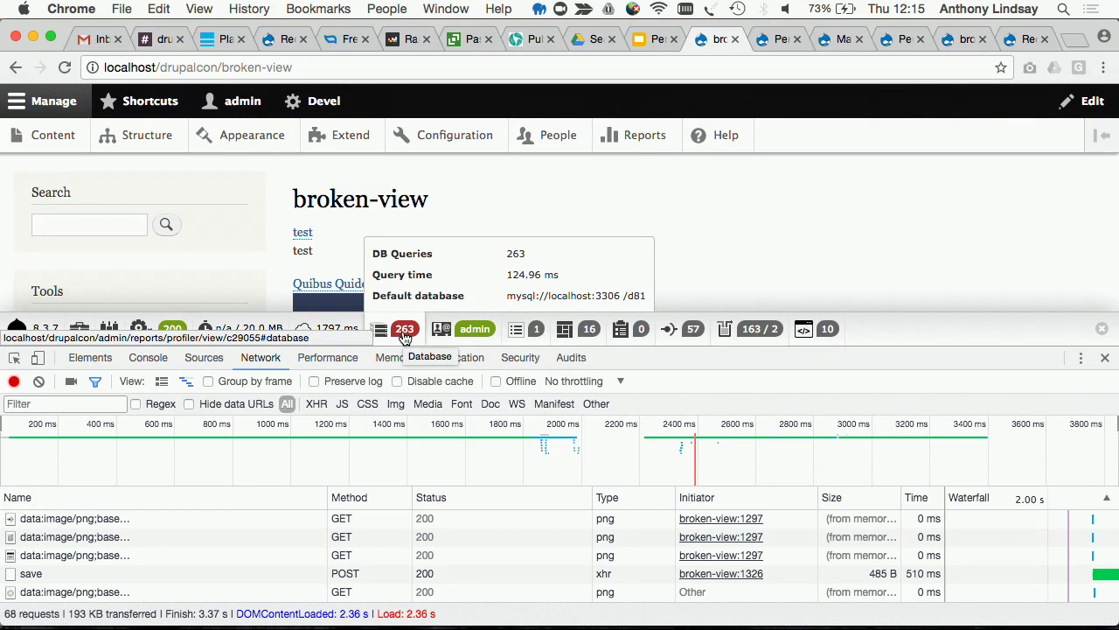
- Back in Atom, delete the two 'dark' logger error calls and the blank line above them from the results loop
key("super+Tab")
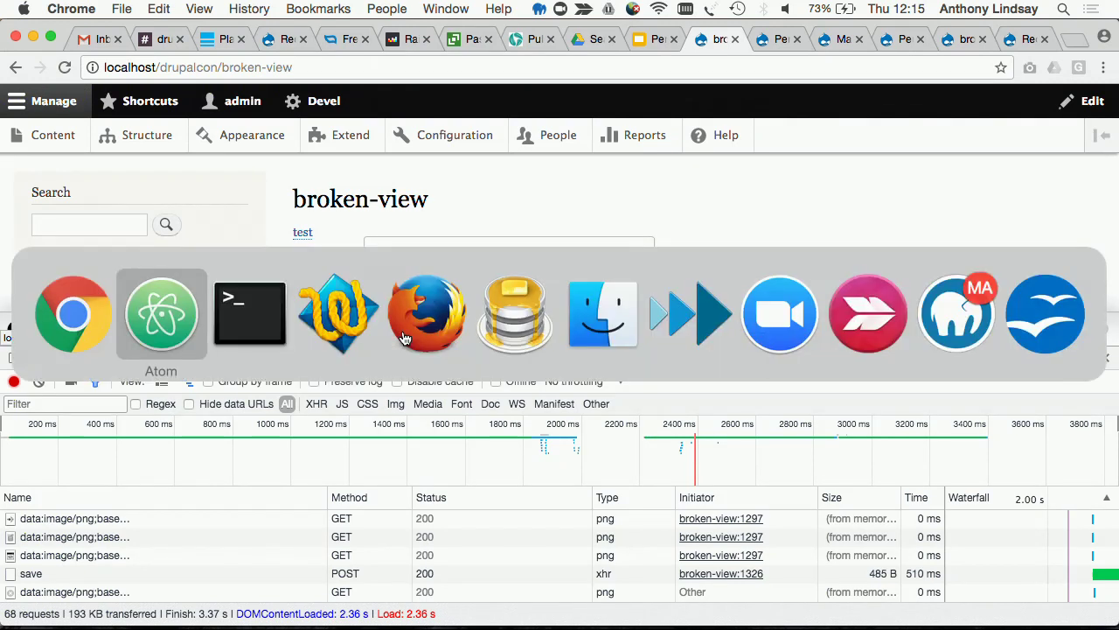
scroll(582, 340, "down", 5)
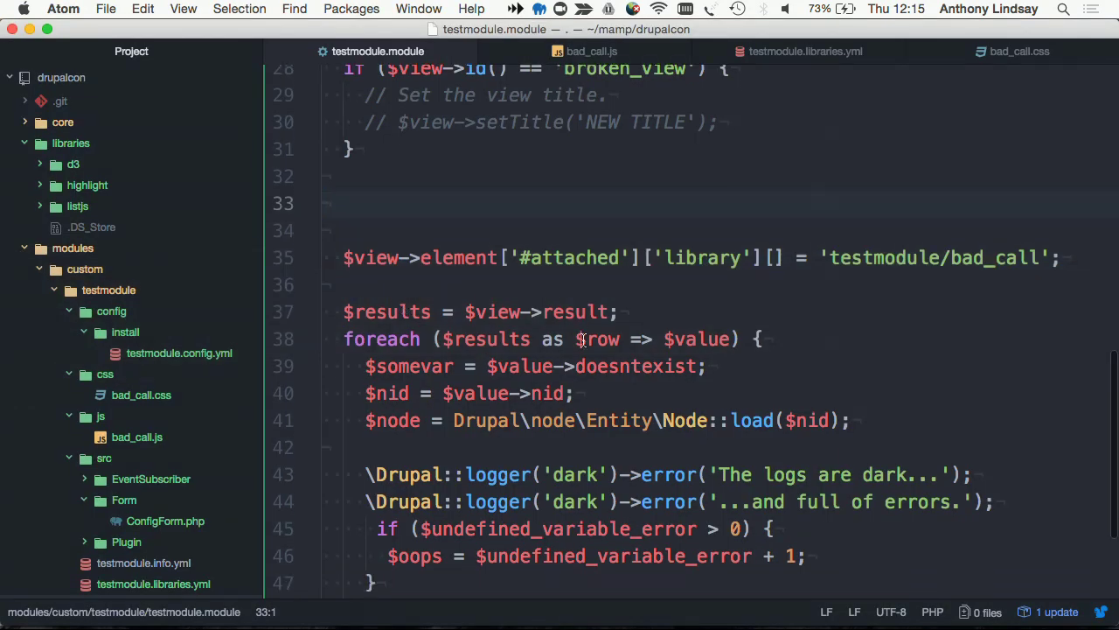
scroll(582, 339, "down", 1)
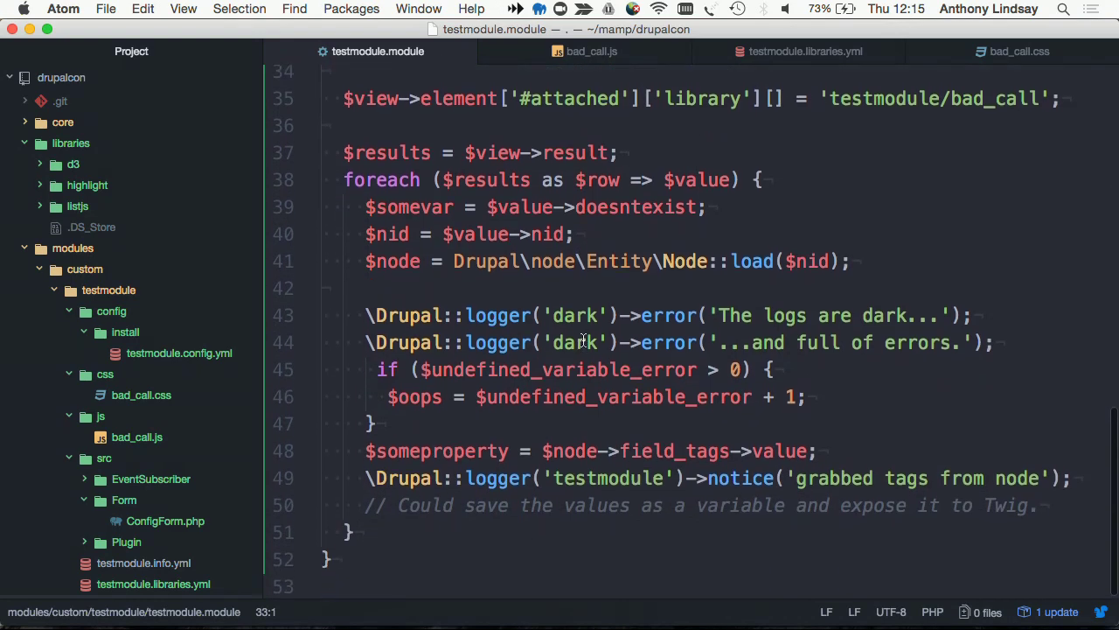
left_click_drag(348, 293, 327, 363)
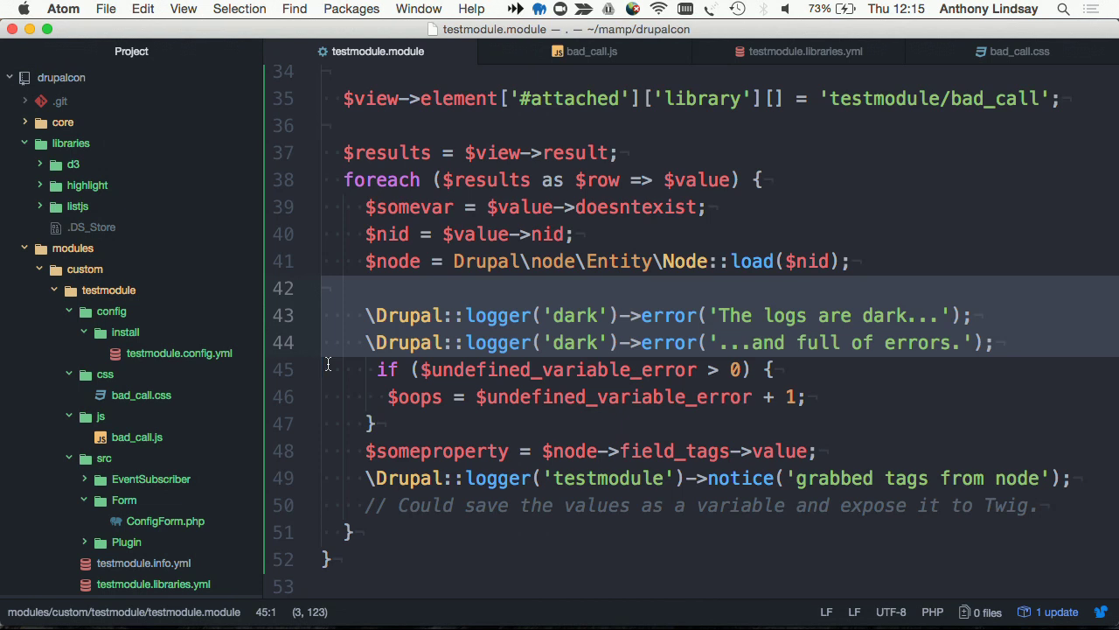
key("BackSpace")
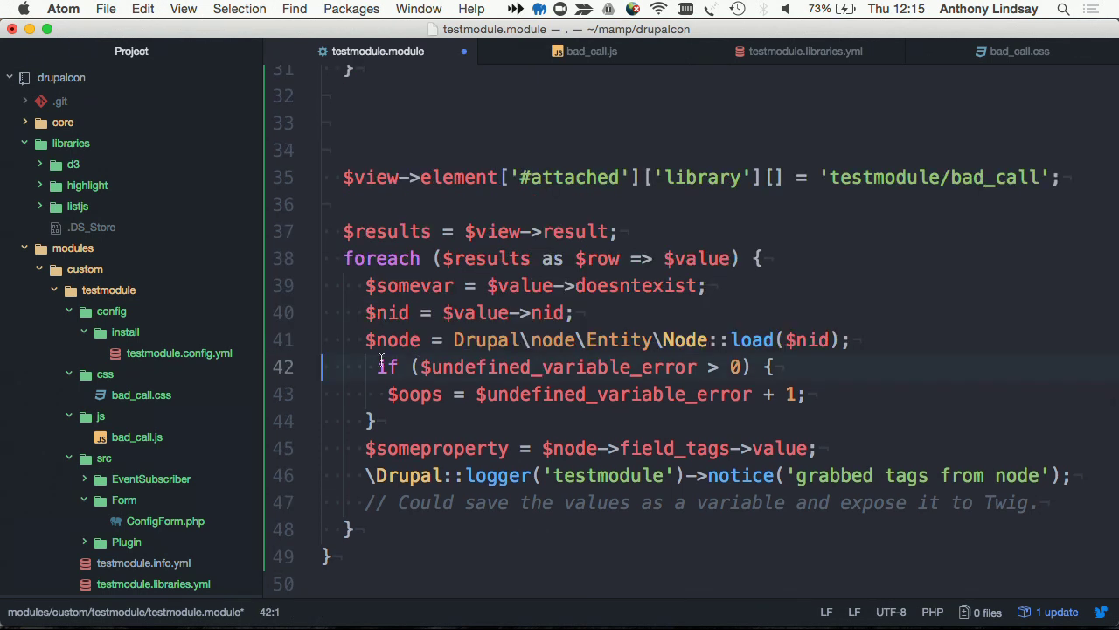
- Delete the if block that uses $undefined_variable_error from the results loop
double_click(671, 395)
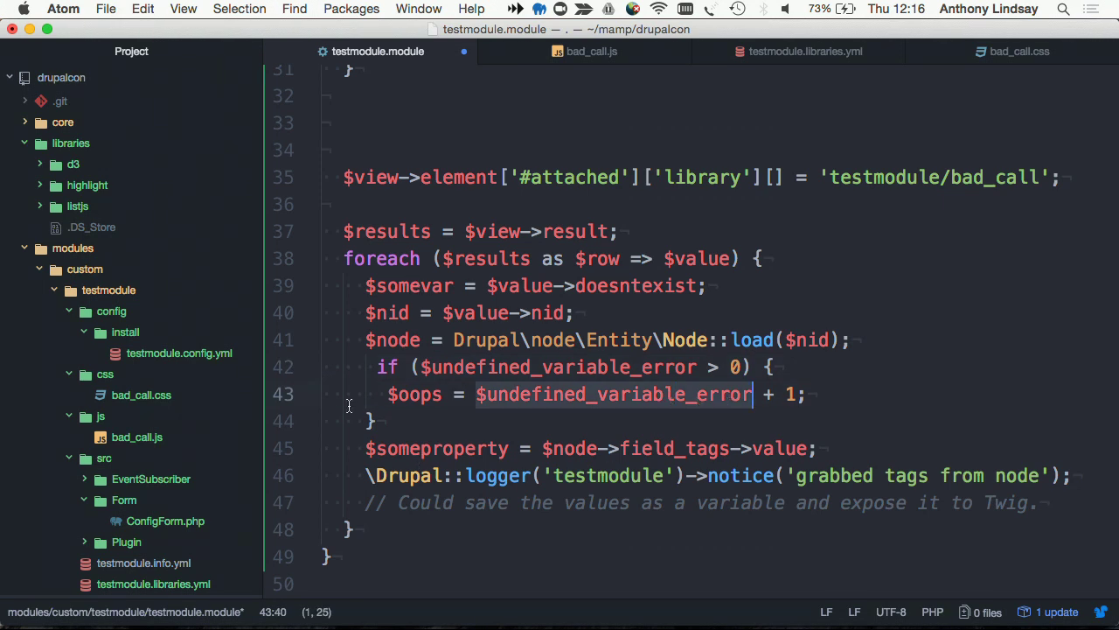
left_click_drag(365, 418, 328, 370)
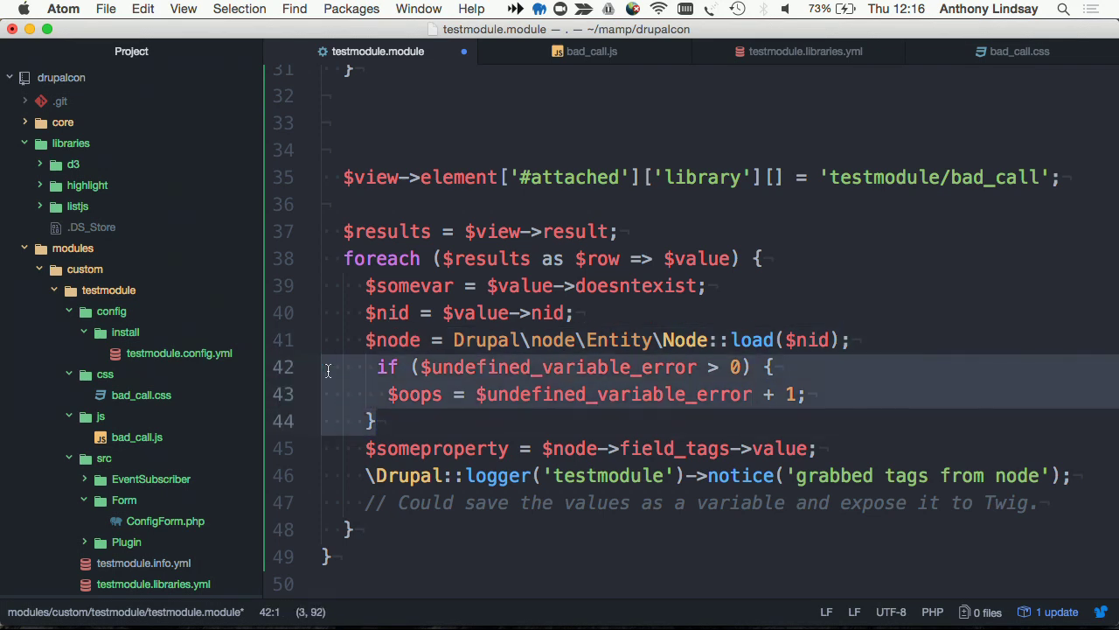
key("BackSpace")
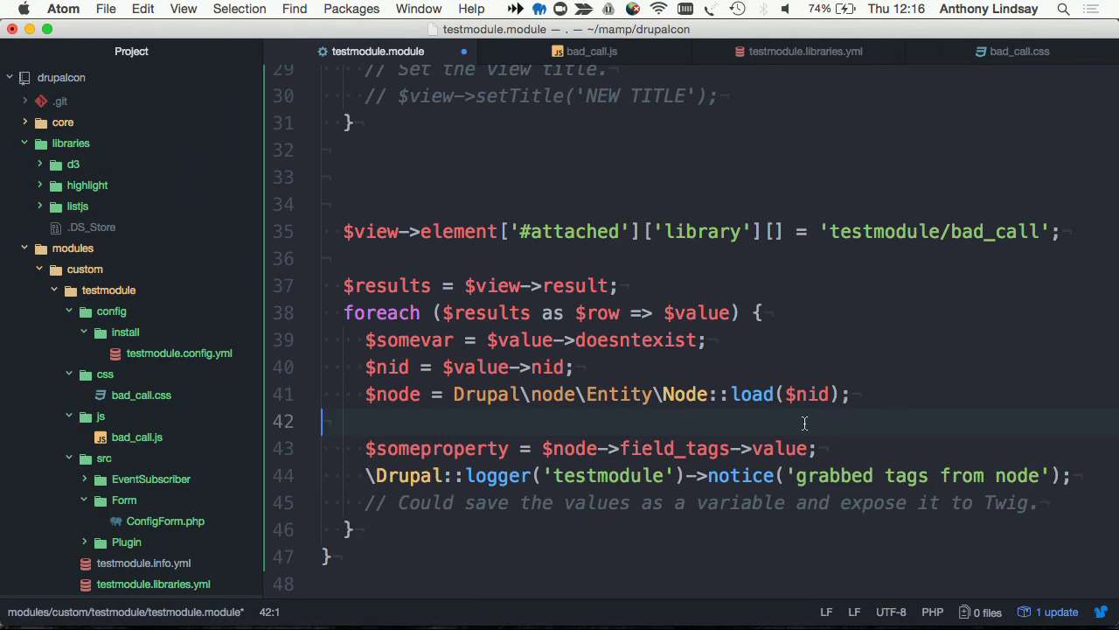
- Delete the $someproperty line, the 'grabbed tags from node' logger notice and the Twig comment from the results loop
key("shift+Up")
key("shift+Up")
key("shift+Up")
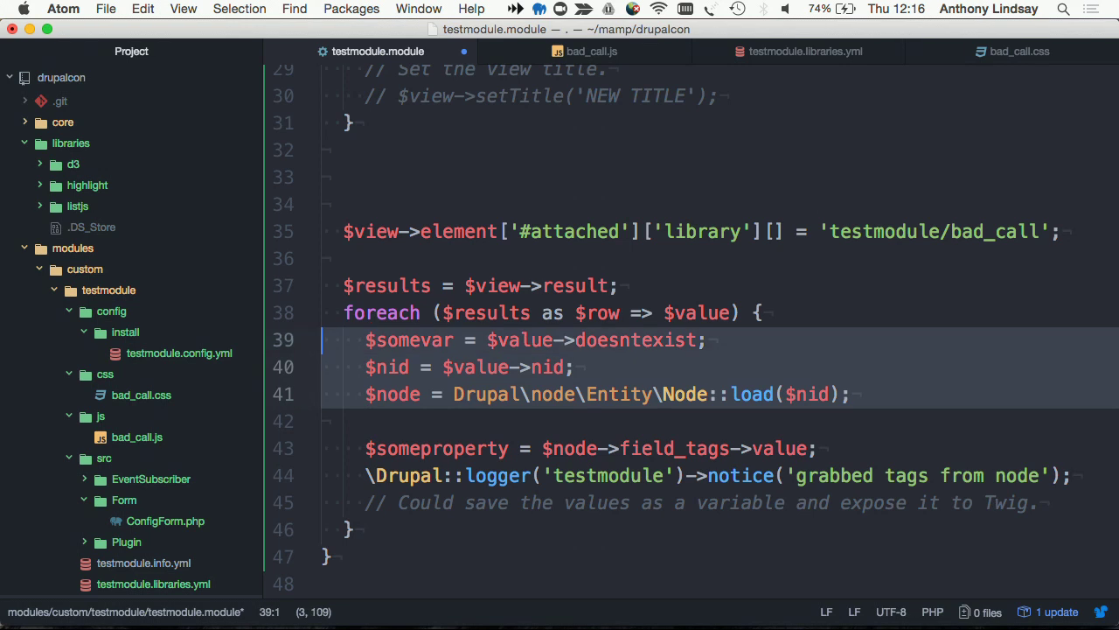
left_click(1053, 500, "shift")
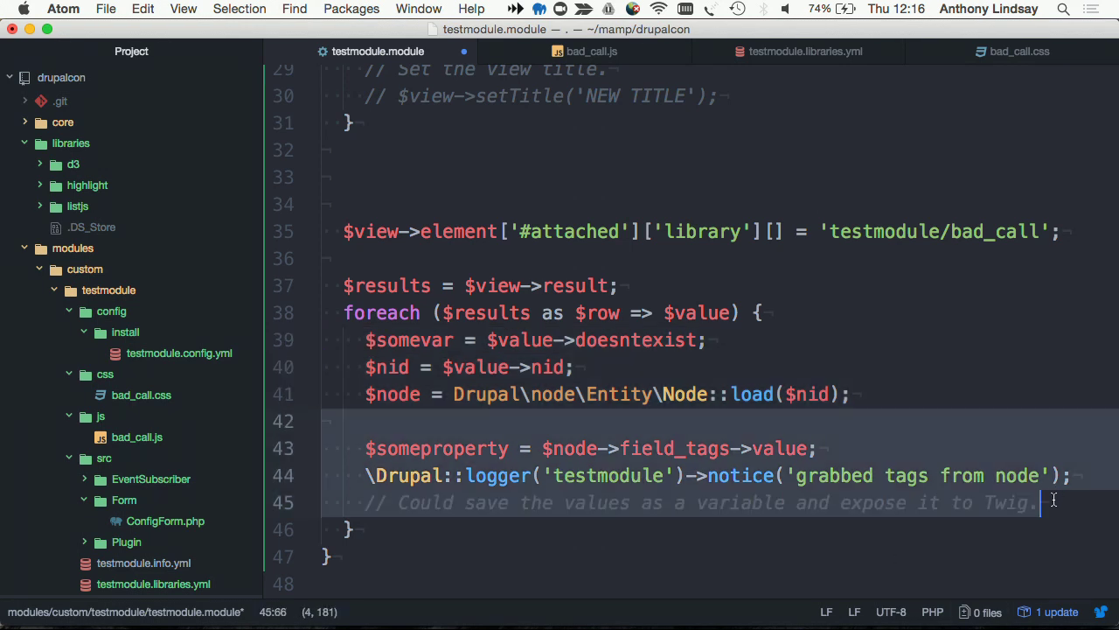
key("BackSpace")
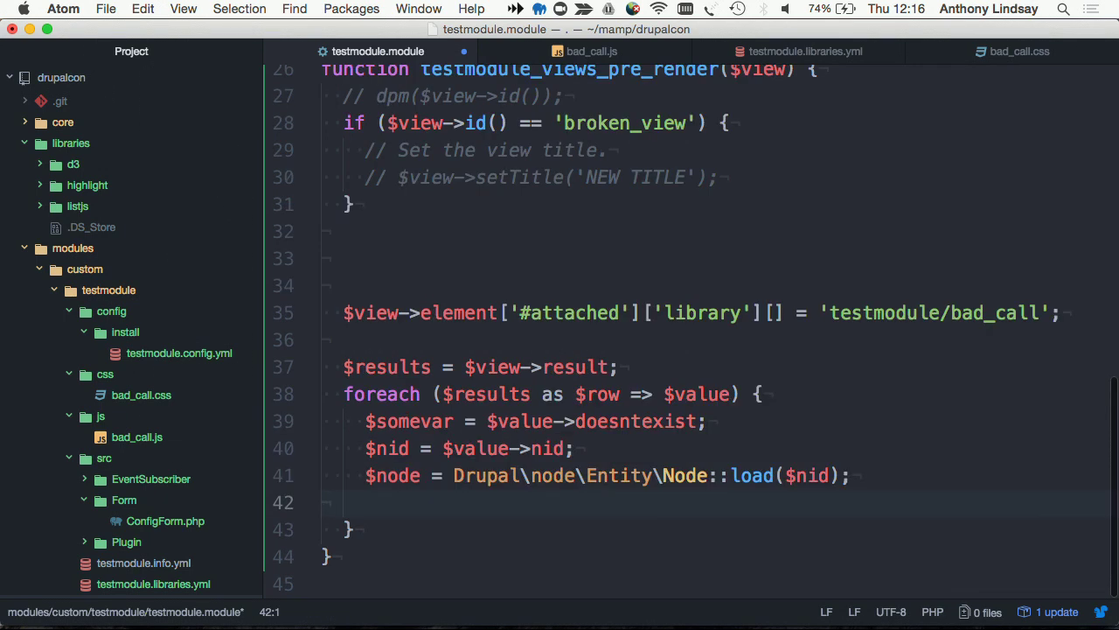
- Delete the $somevar, $nid and $node assignments from the results loop, and save testmodule.module
left_click(878, 475)
left_click_drag(879, 475, 366, 421)
key("BackSpace")
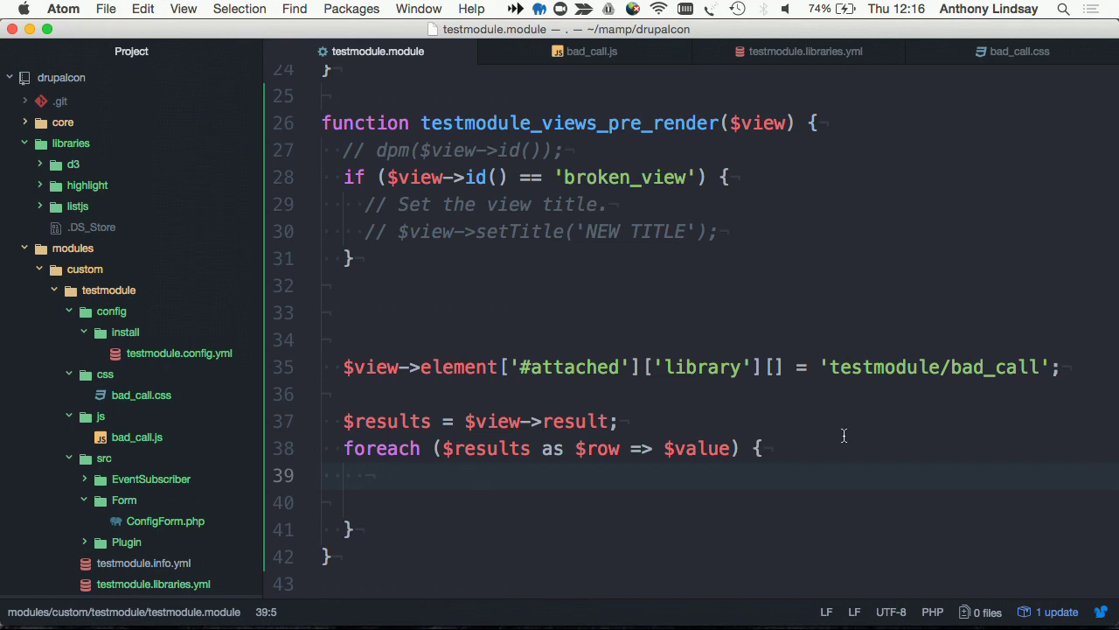
- Switch to Chrome, reload the broken-view page, and reload it again under Fast 3G throttling to compare load times
key("super+Tab")
key("super+r")
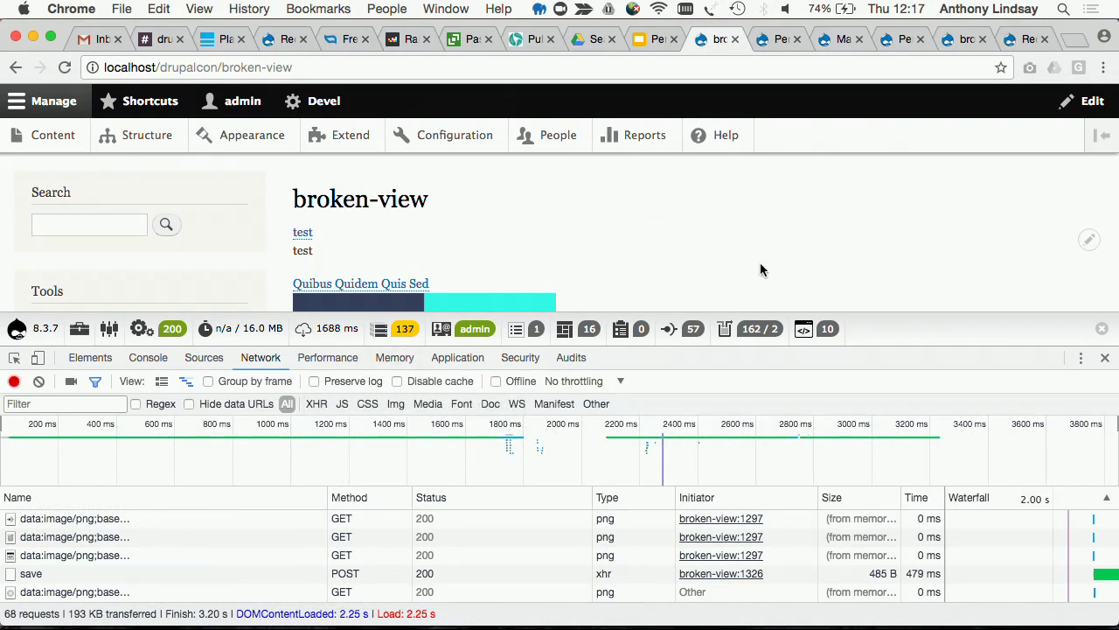
left_click(620, 383)
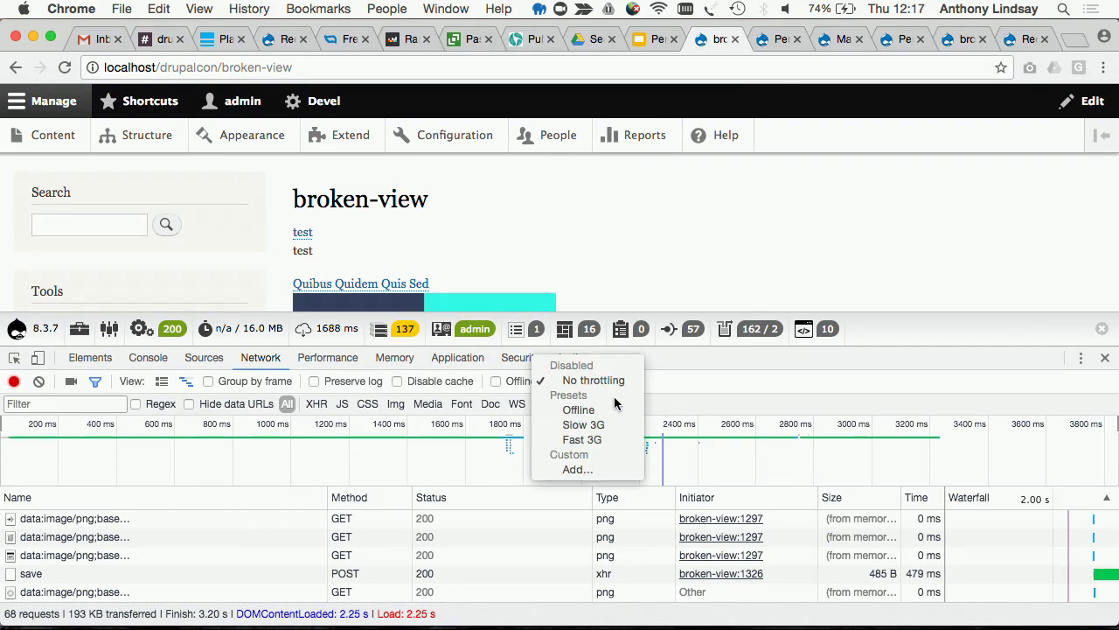
left_click(604, 440)
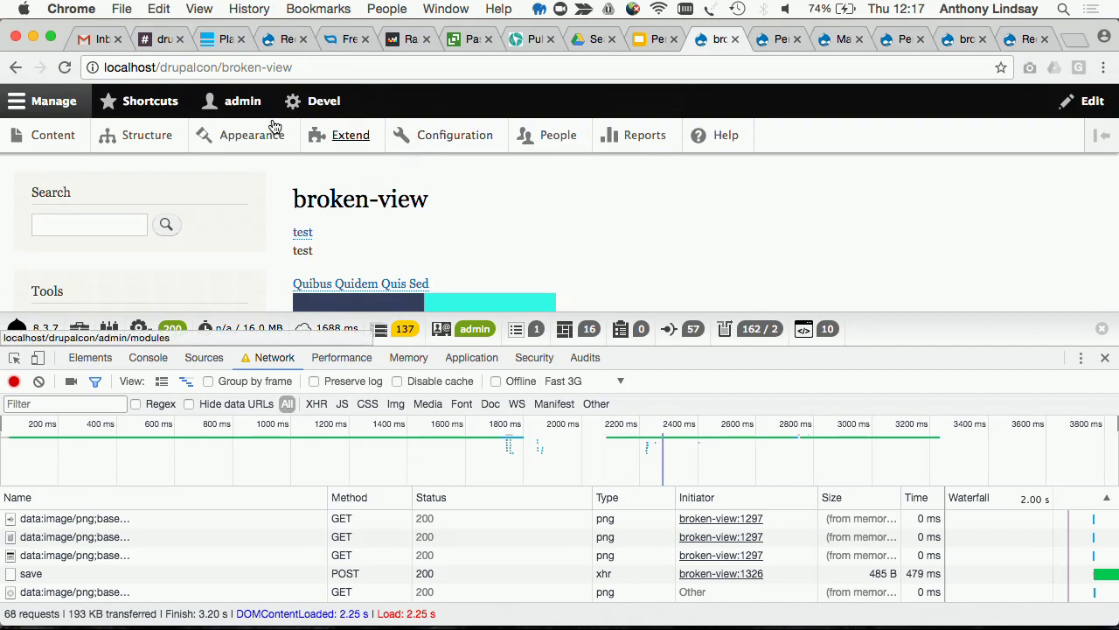
left_click(65, 68)
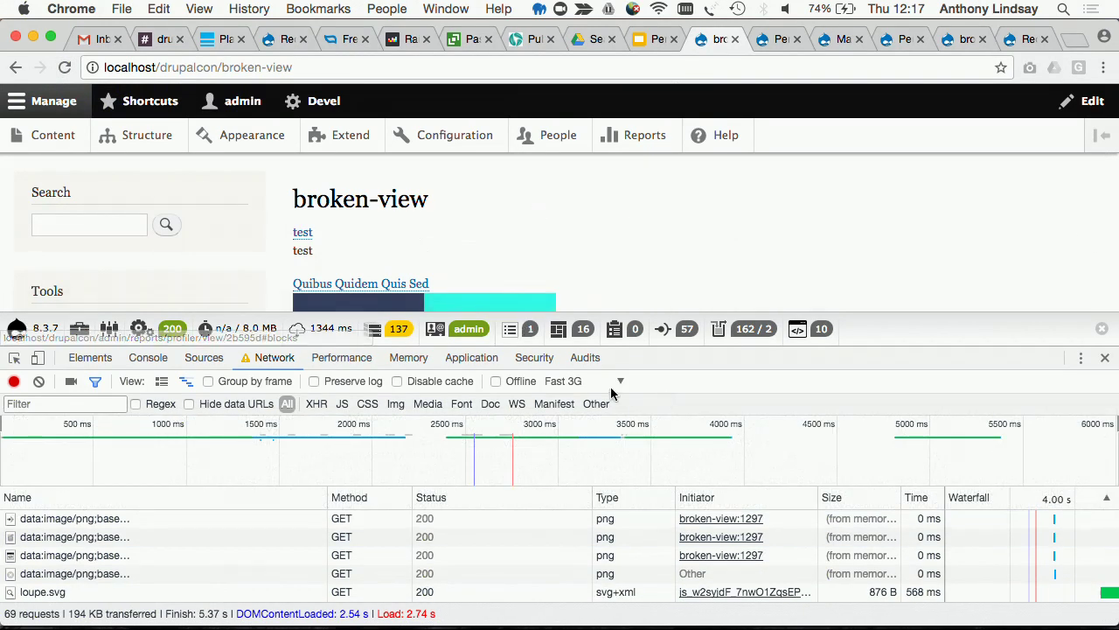
- Reload the broken-view page under Slow 3G throttling to check its load time, and set throttling back to No throttling
left_click(564, 382)
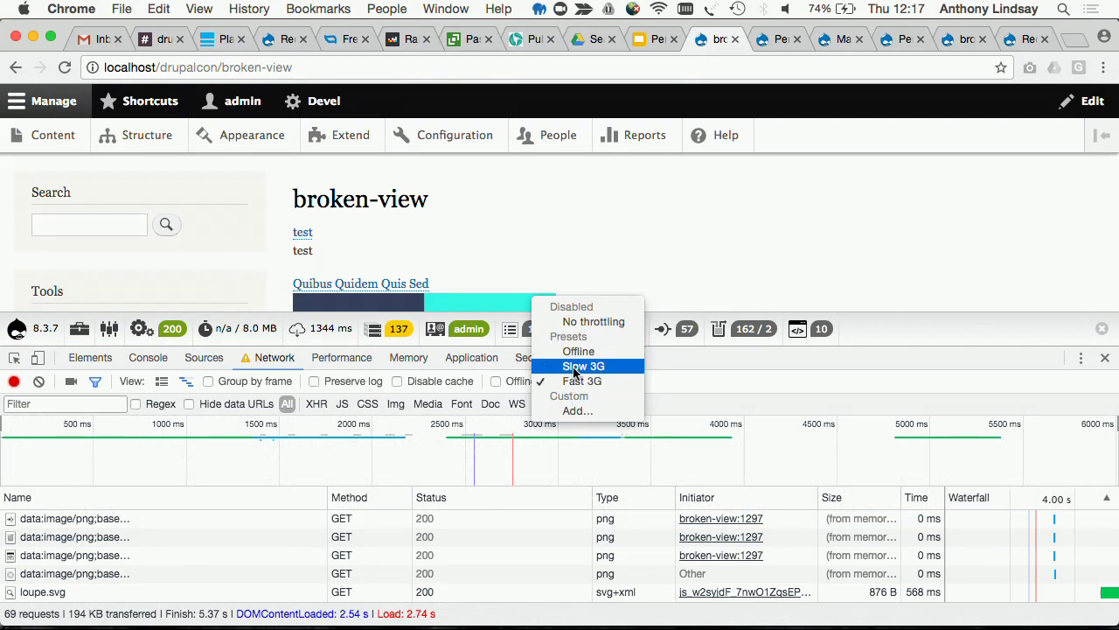
left_click(583, 365)
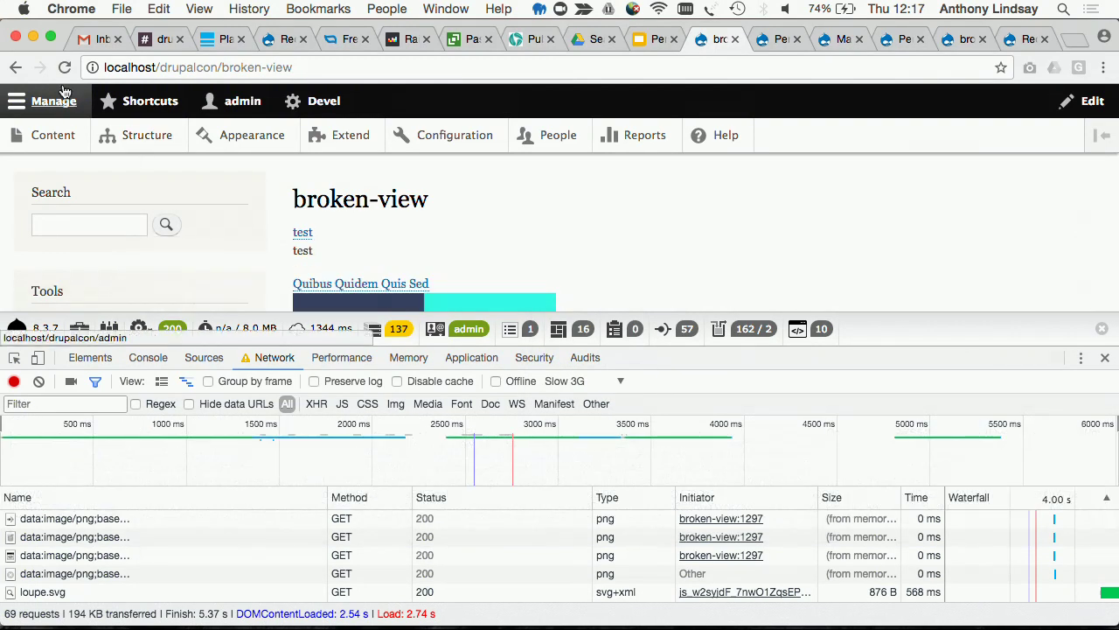
left_click(64, 68)
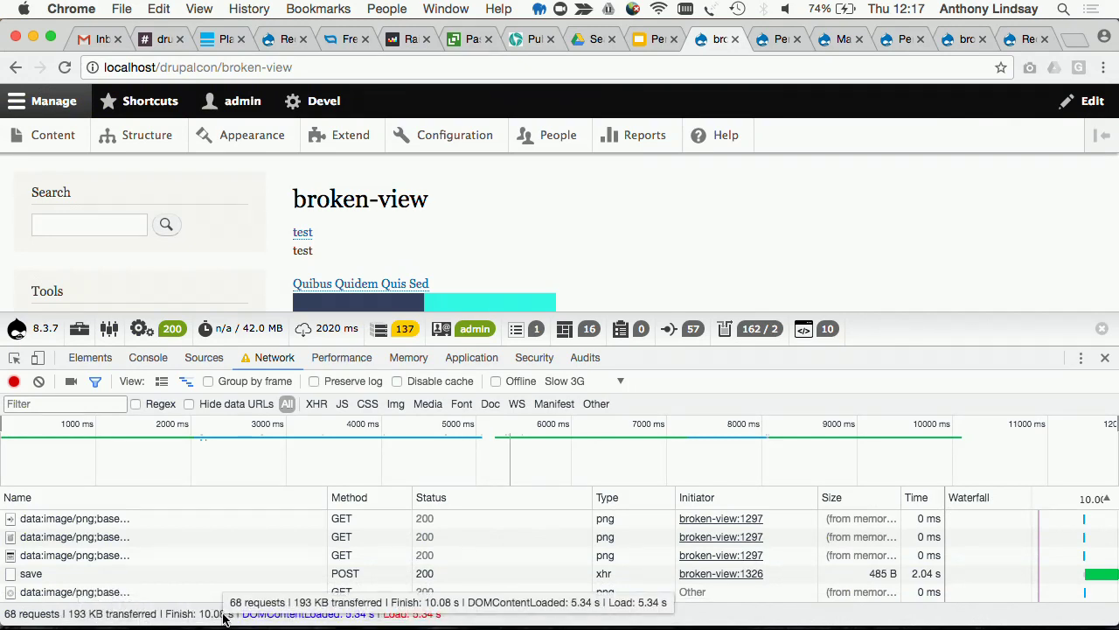
left_click(571, 381)
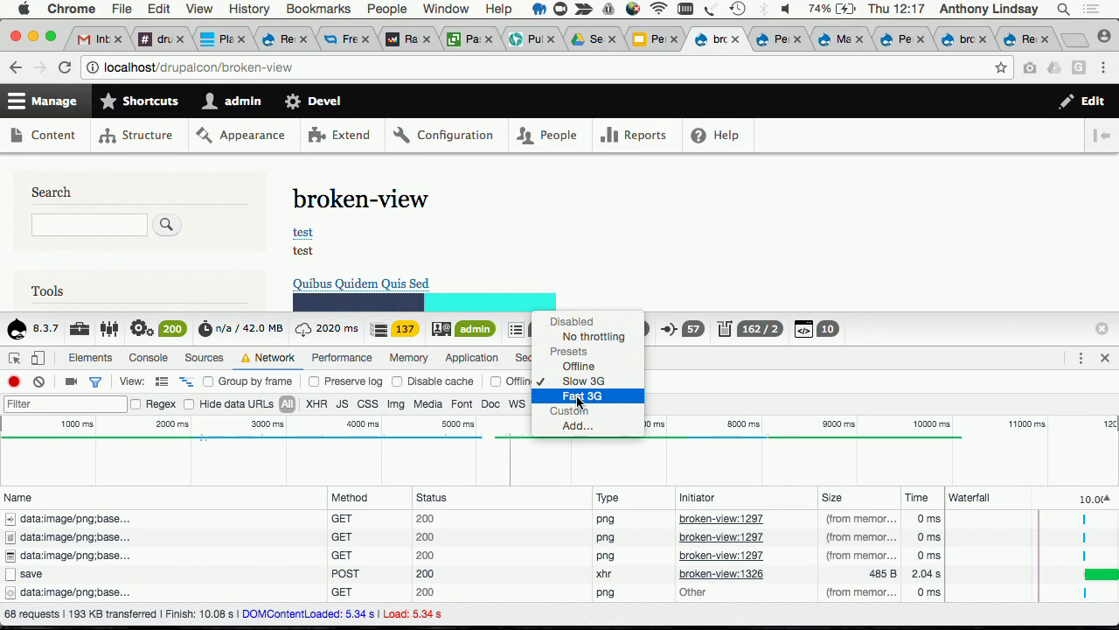
left_click(592, 335)
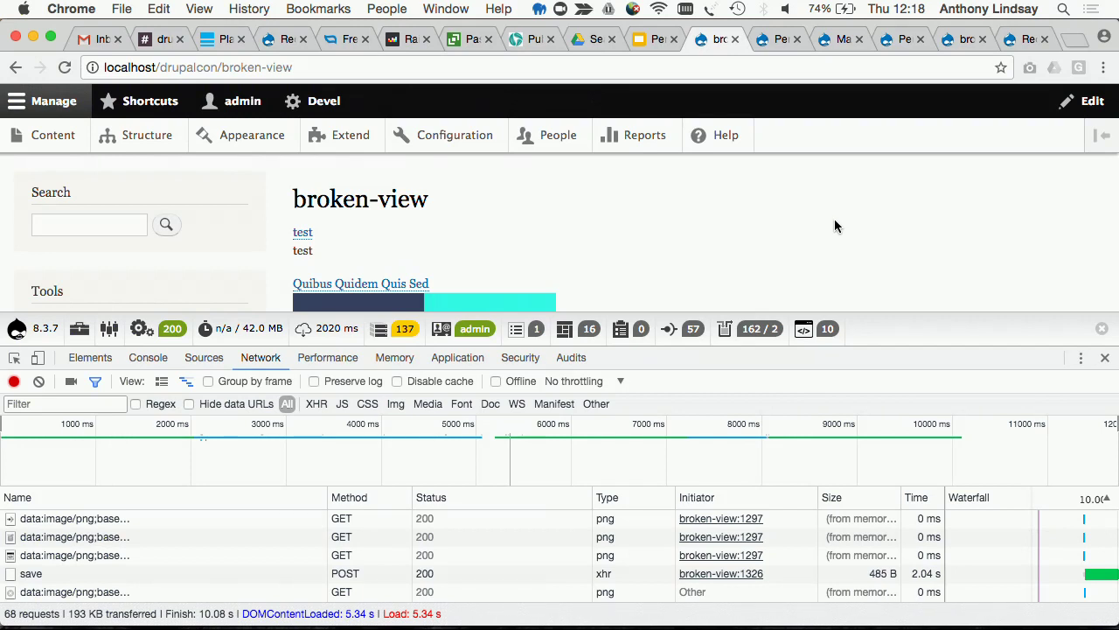
- Inspect the response headers of the broken-view document request and highlight the X-Drupal-Dynamic-Cache entry
scroll(173, 525, "up", 15)
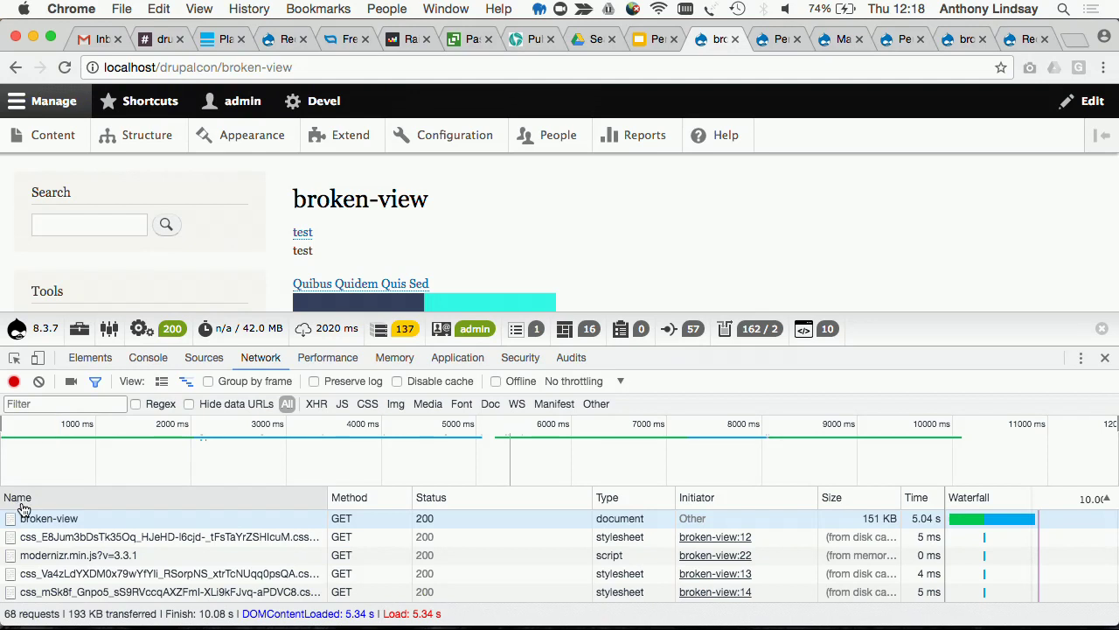
left_click(68, 519)
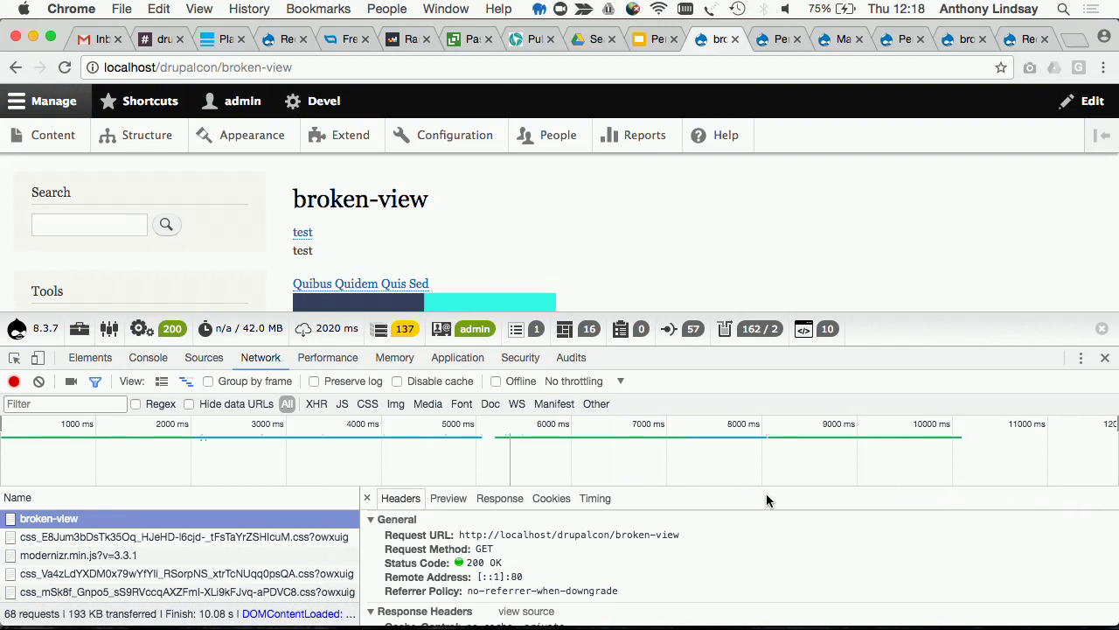
scroll(771, 531, "down", 5)
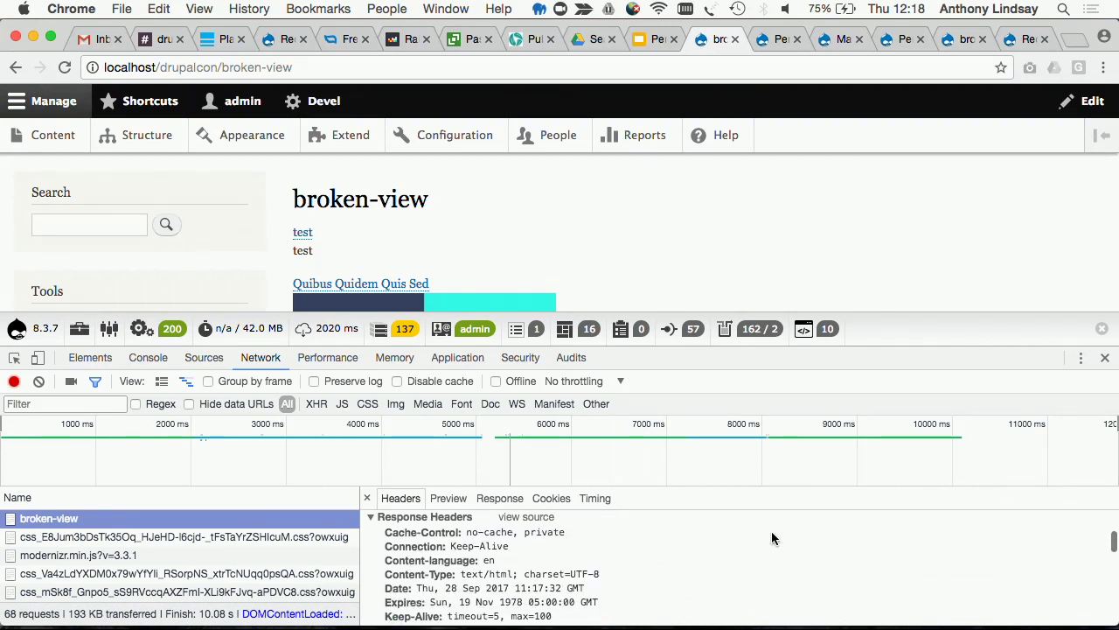
scroll(771, 531, "down", 3)
scroll(771, 531, "up", 1)
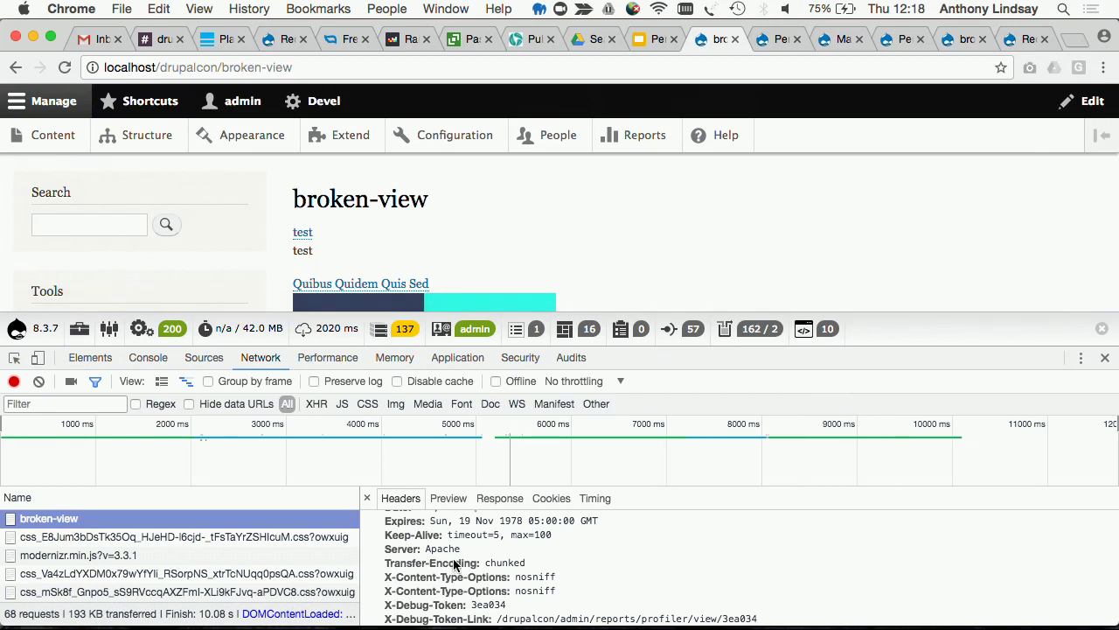
scroll(663, 575, "down", 3)
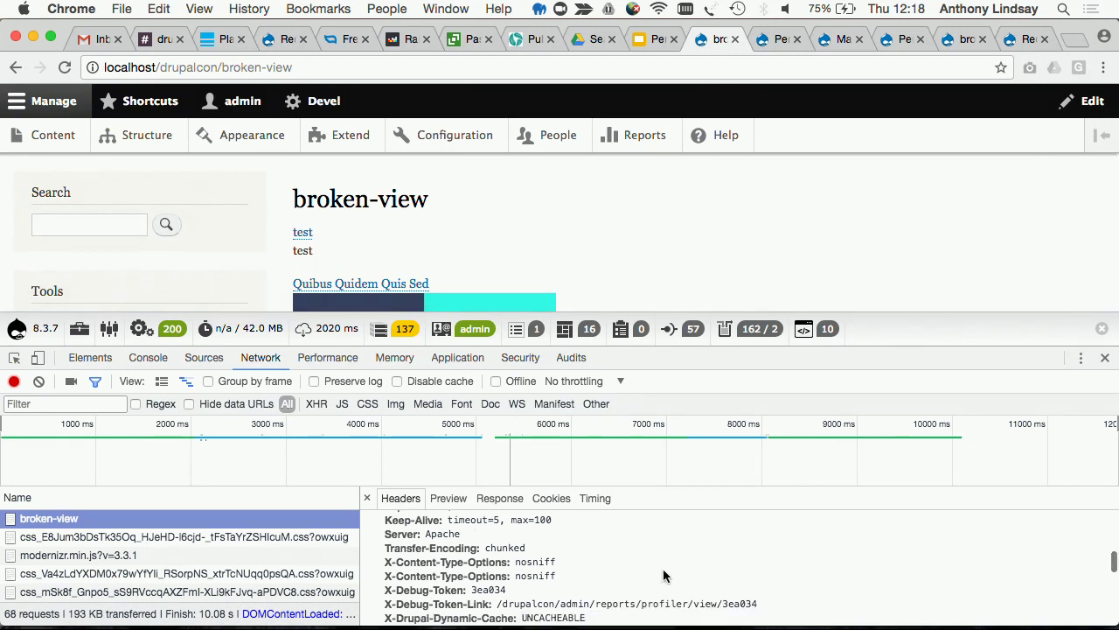
scroll(663, 575, "down", 3)
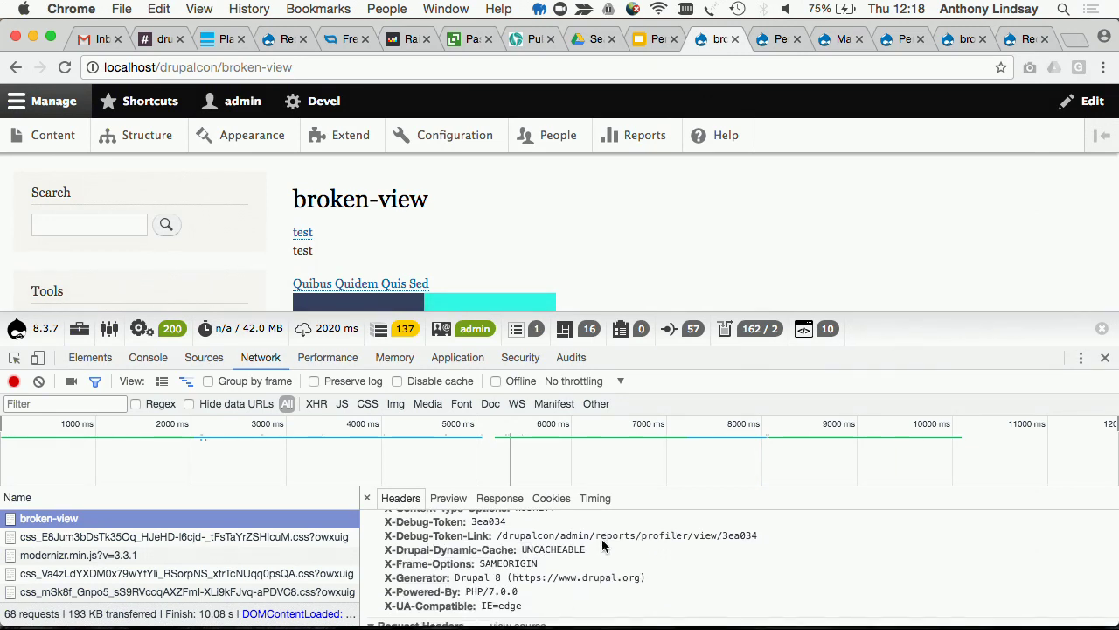
left_click_drag(597, 549, 373, 549)
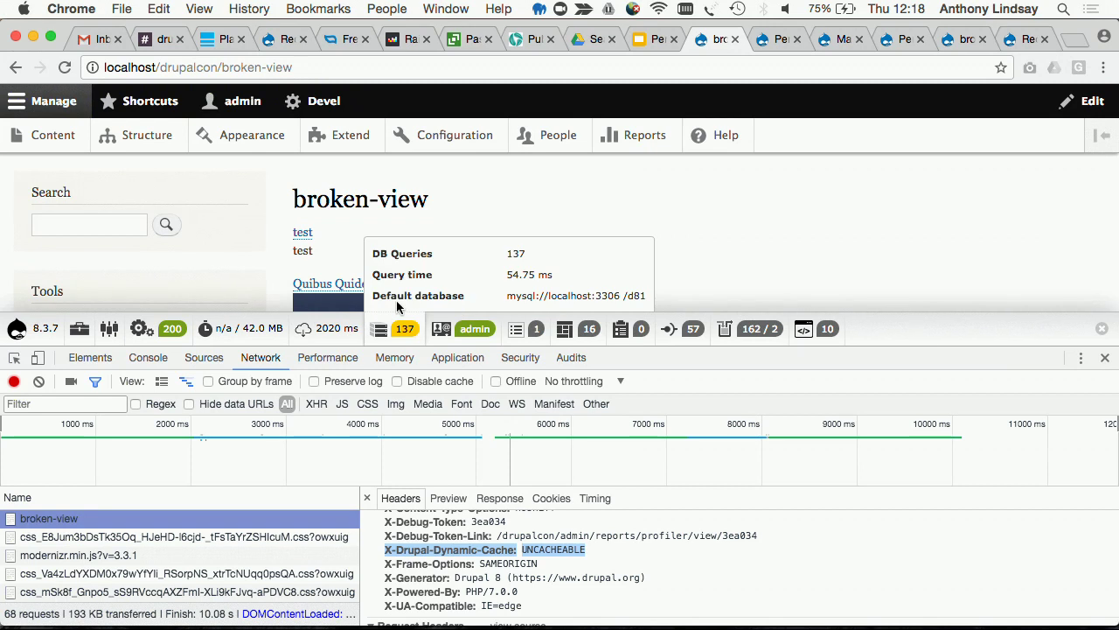
- Go to the broken-view configuration page and review its query settings, closing them without changes
left_click(831, 42)
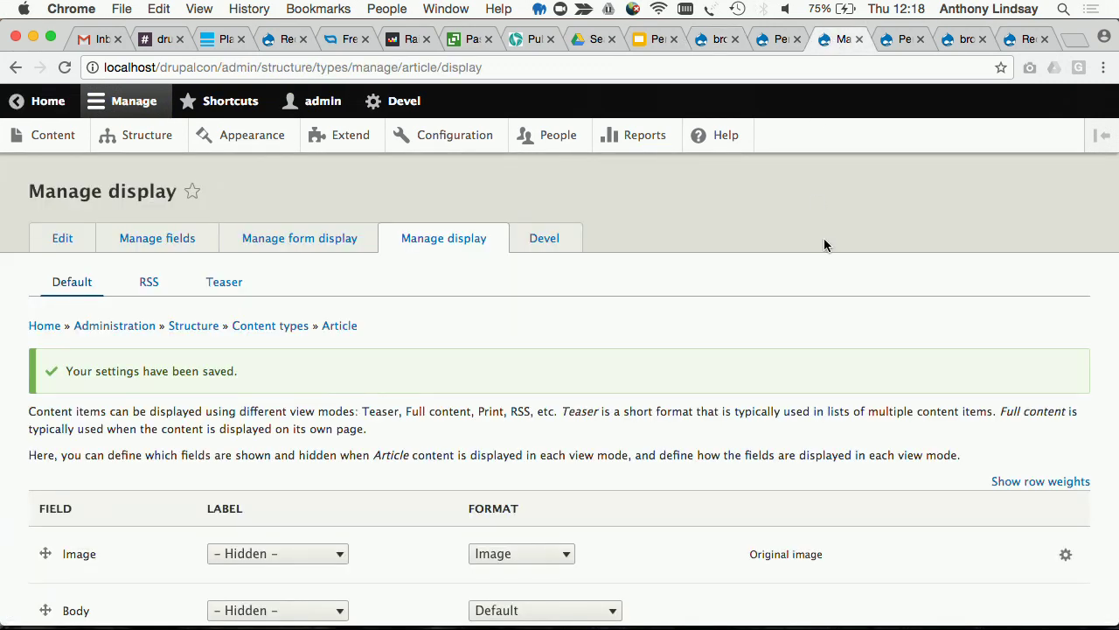
left_click(967, 39)
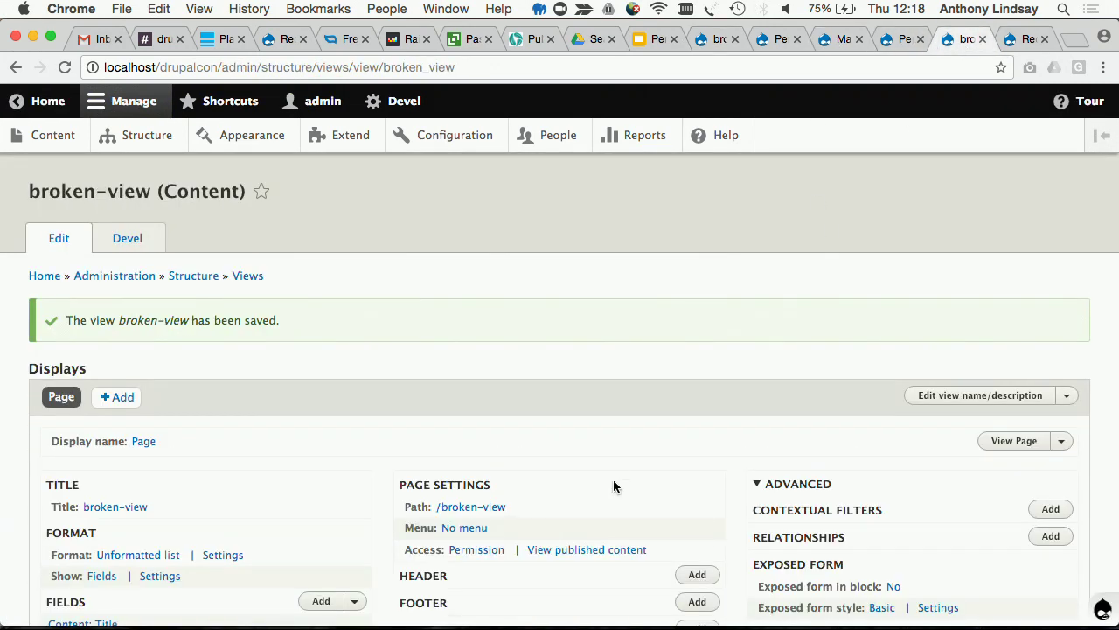
scroll(613, 479, "down", 5)
scroll(613, 486, "down", 3)
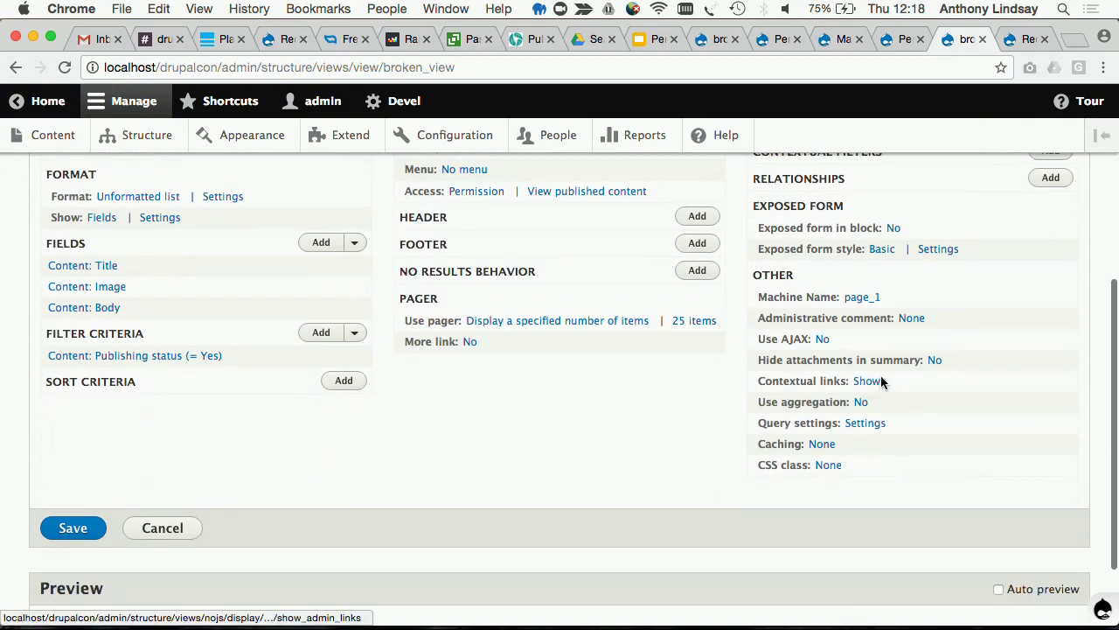
left_click(866, 423)
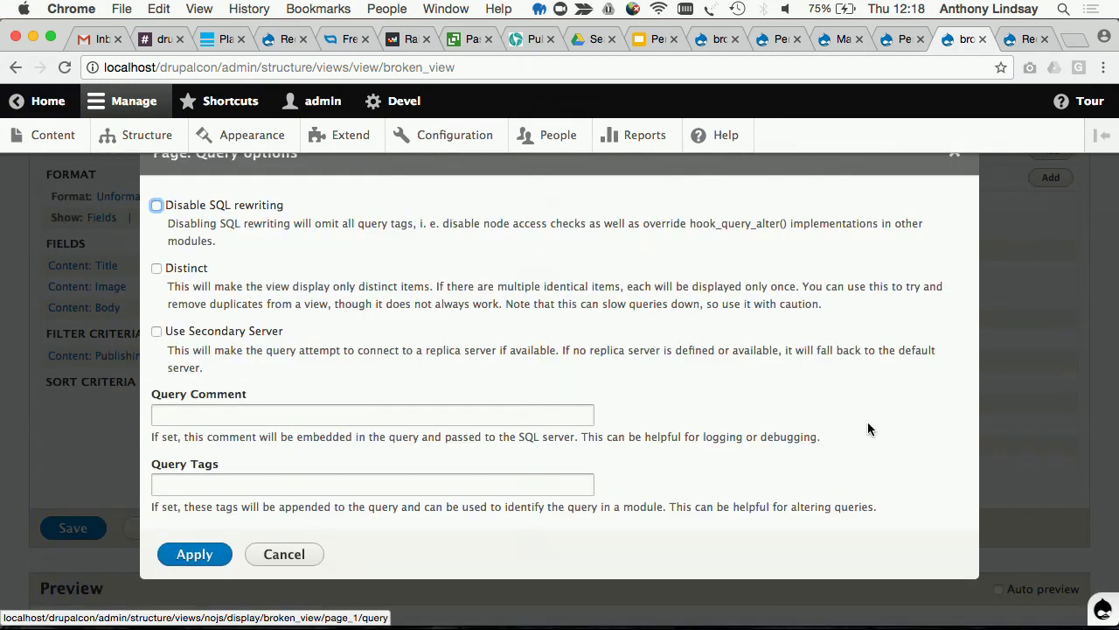
left_click(953, 155)
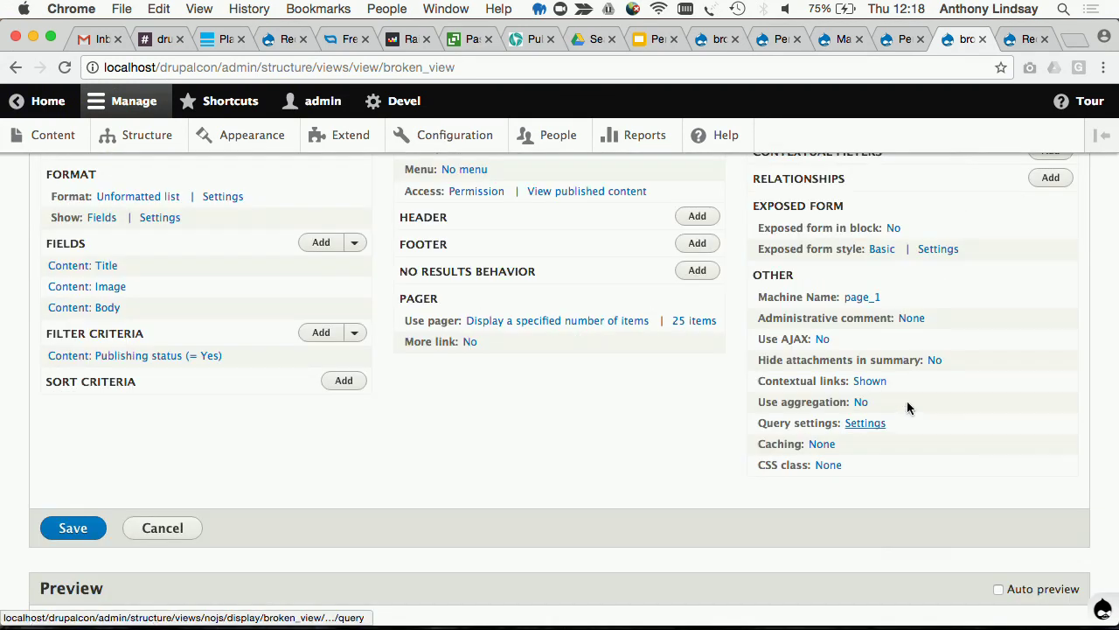
- Set the broken-view page display's caching to Tag based and save the view
left_click(824, 446)
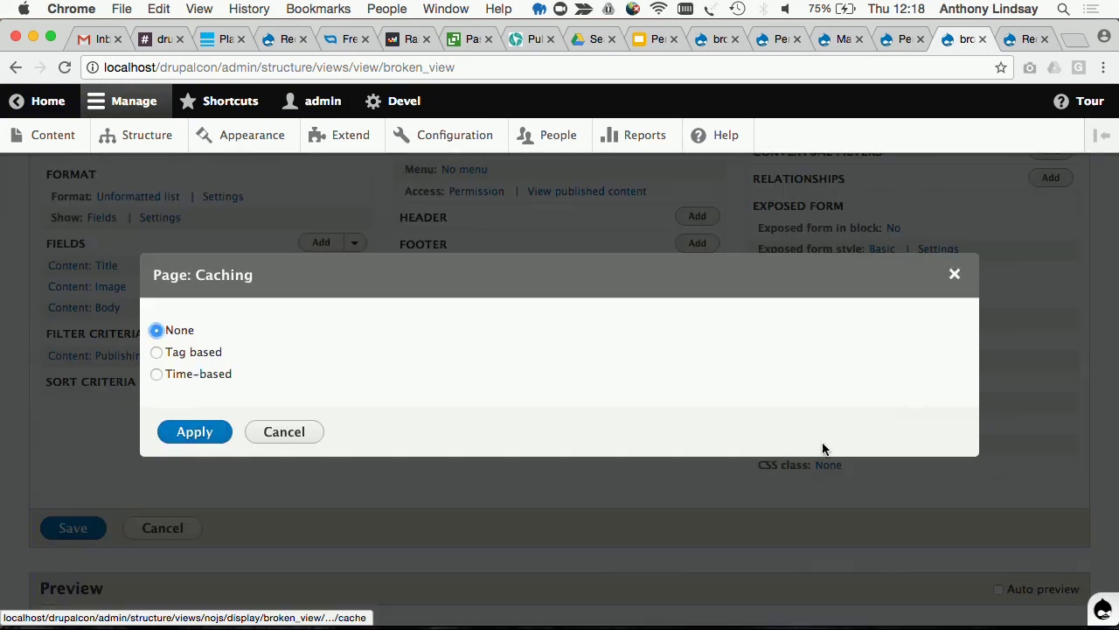
left_click(200, 353)
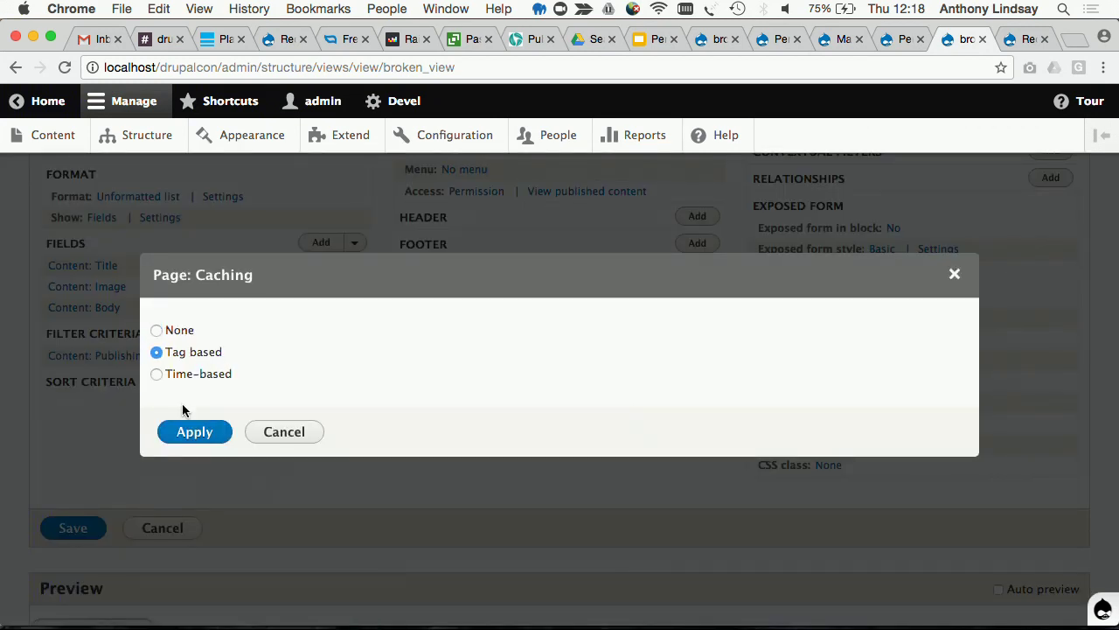
left_click(181, 376)
left_click(185, 357)
left_click(192, 432)
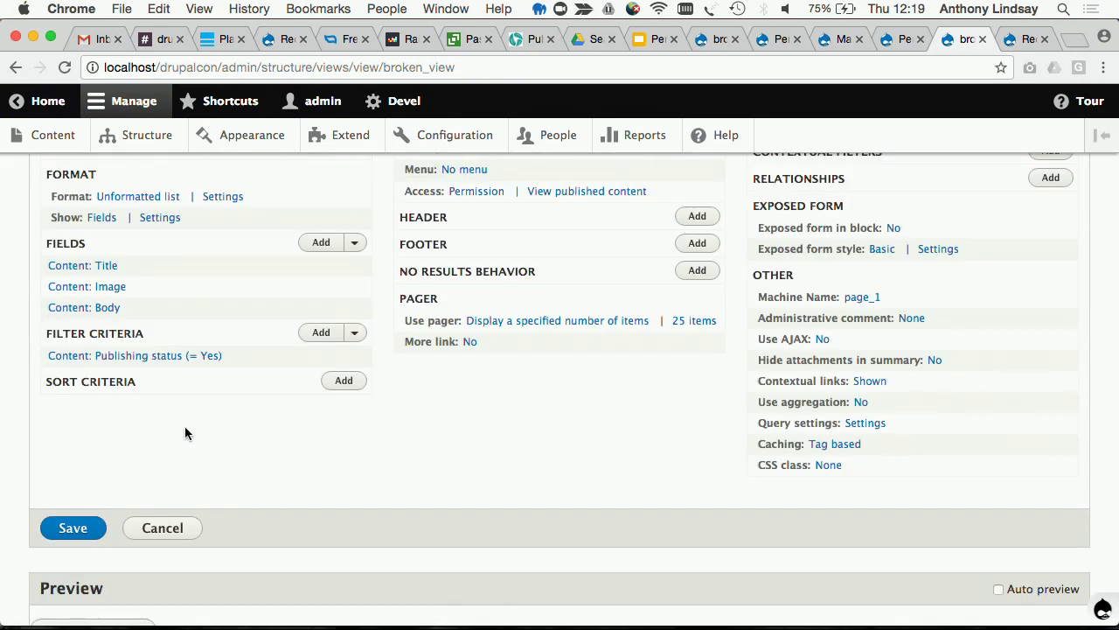
left_click(73, 528)
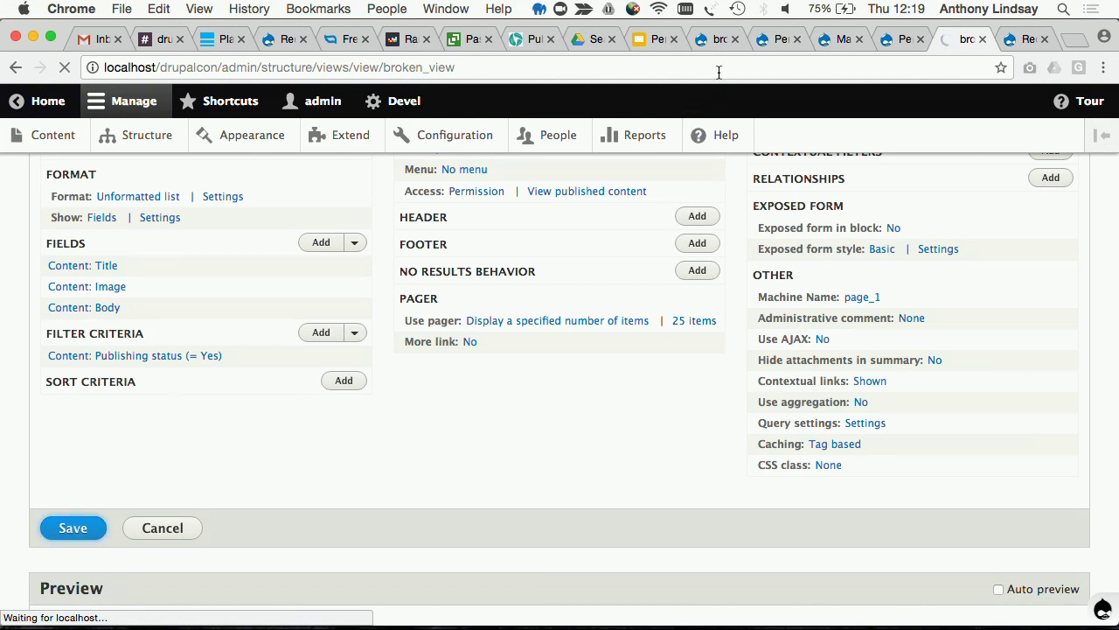
- Switch to the Terminal, disable the Honeypot module by running "drush8 dis honeypot -y", and return to Chrome
left_click(708, 42)
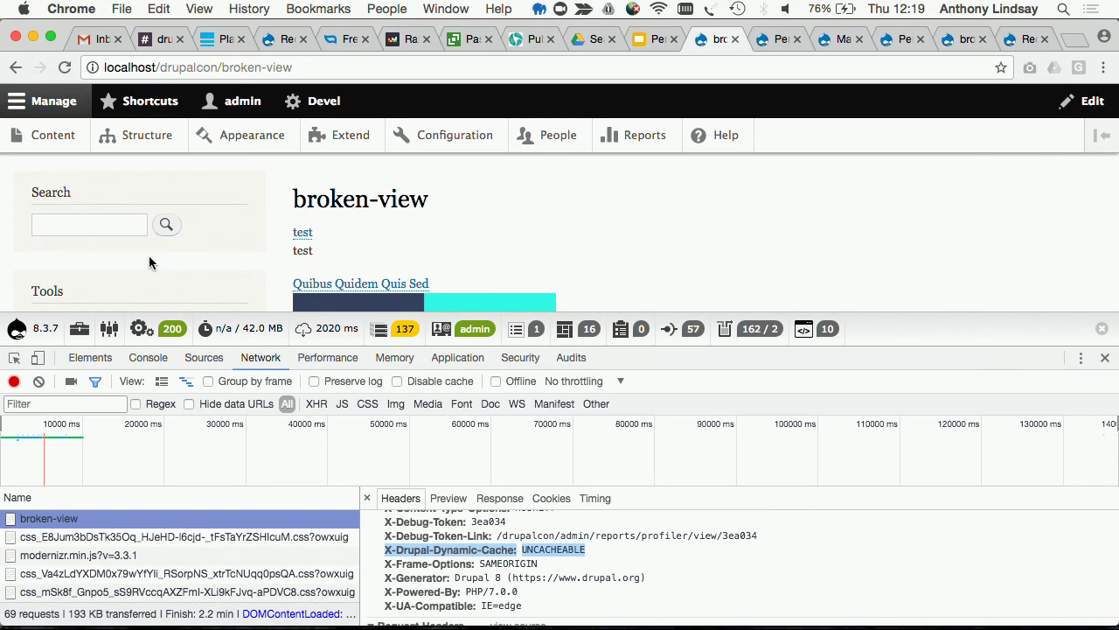
key("super+Tab")
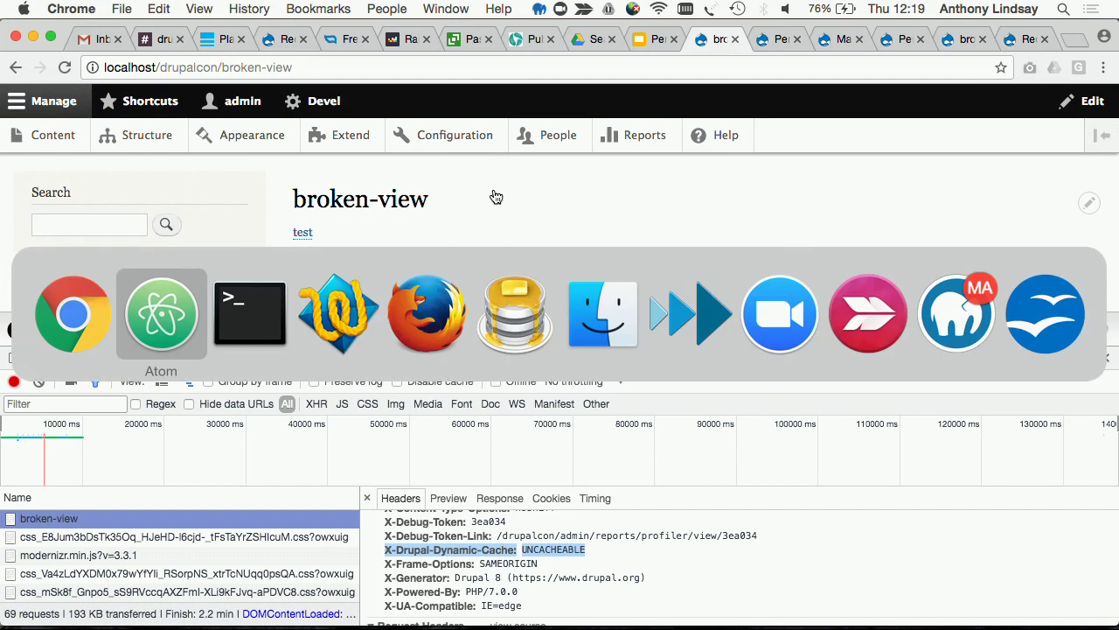
key("super+Tab")
type("drush")
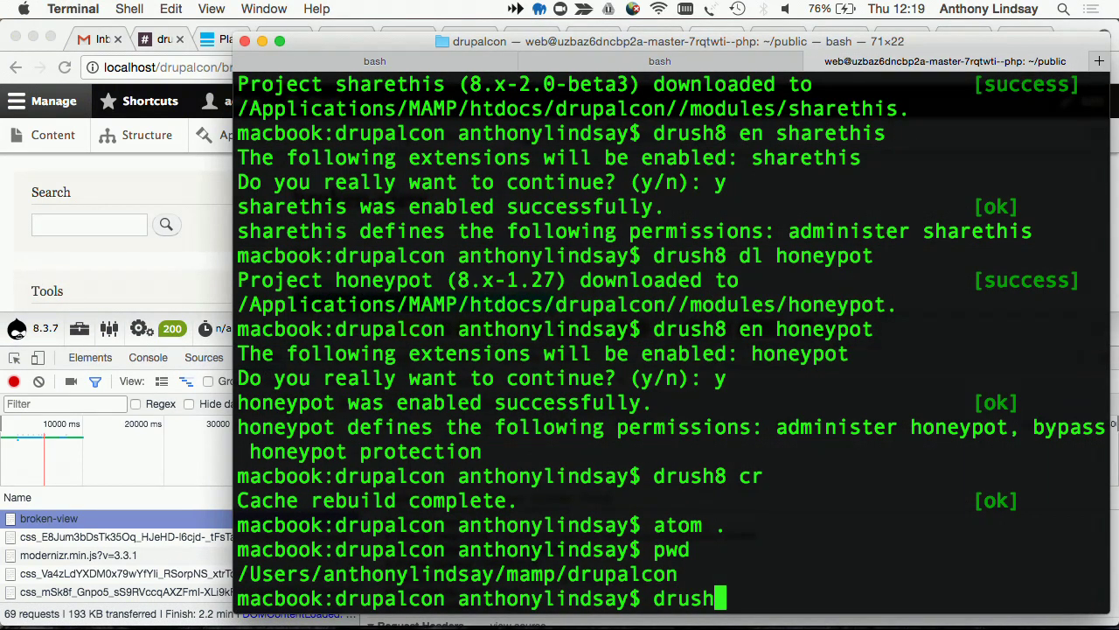
type("8 dis ")
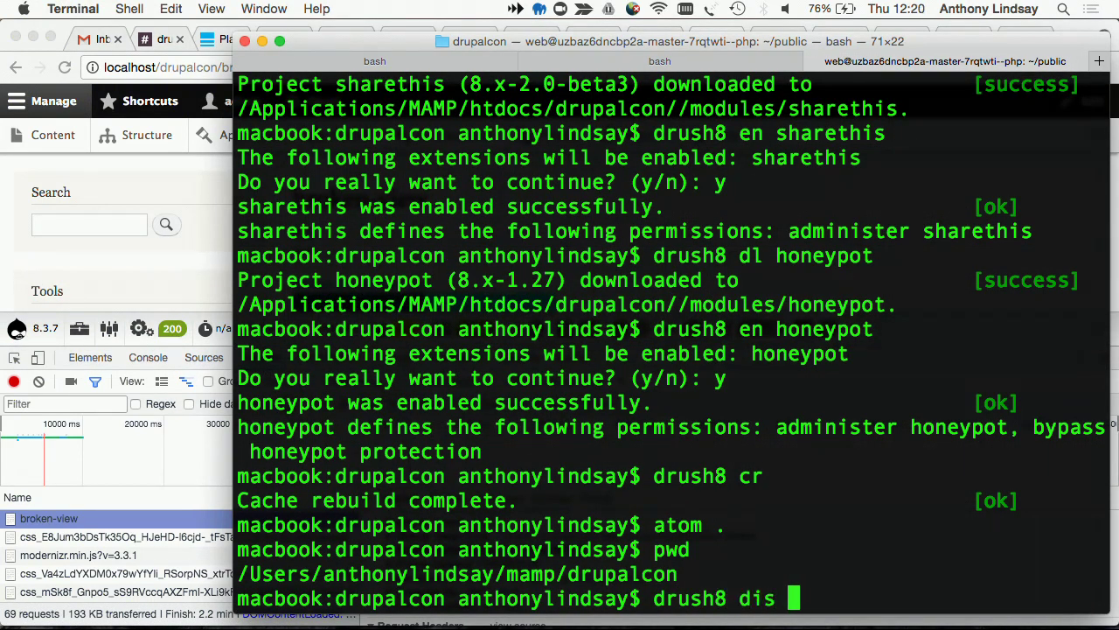
type("honeypot")
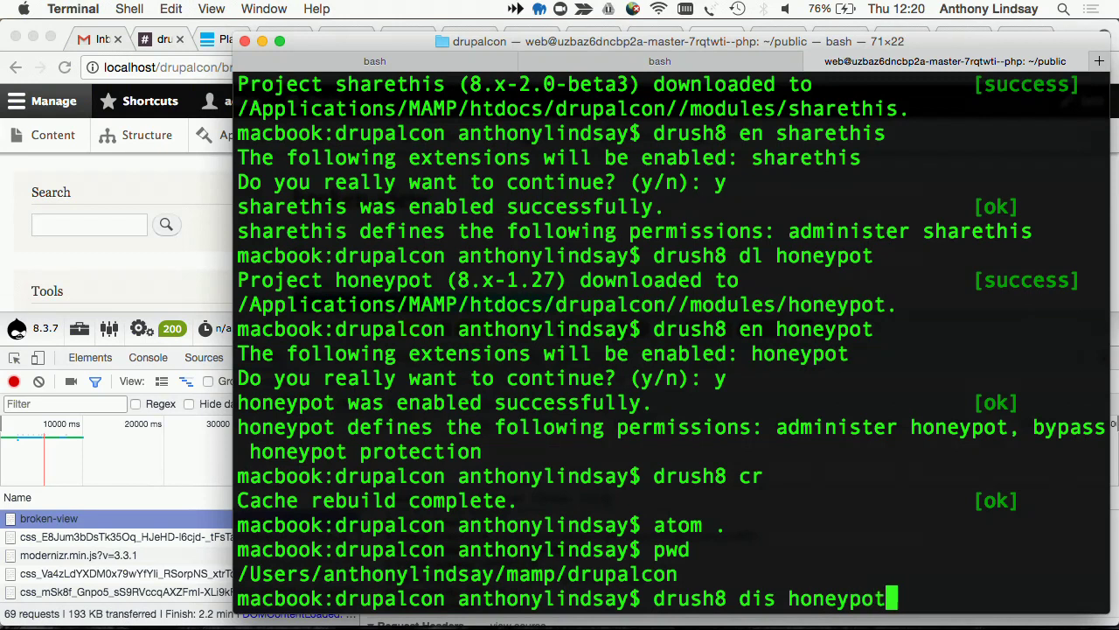
type(" -y")
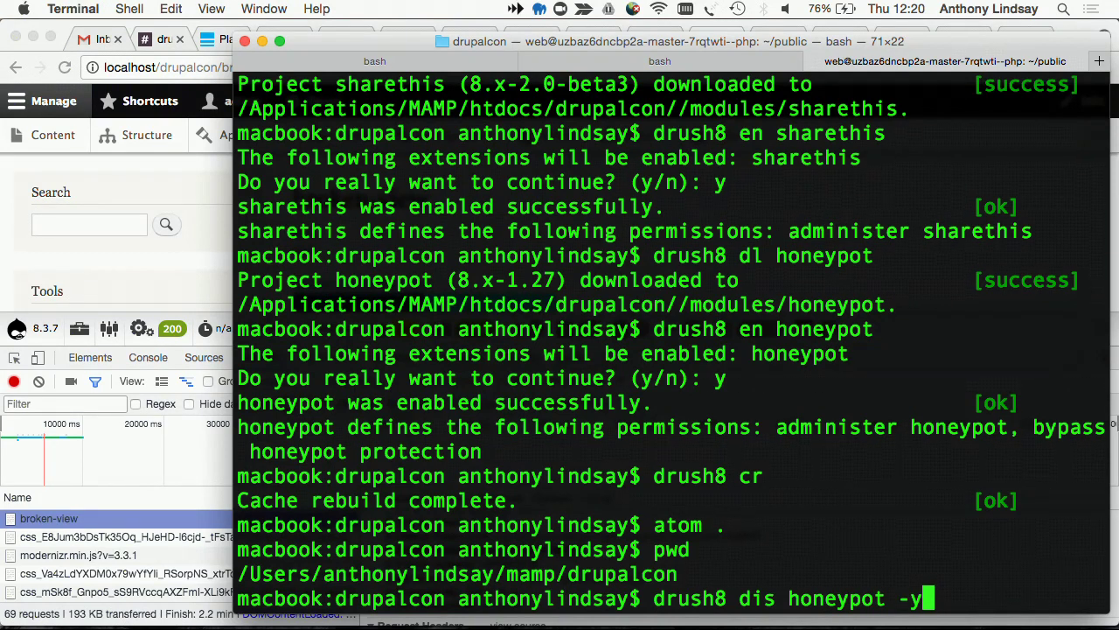
key("Return")
left_click(183, 267)
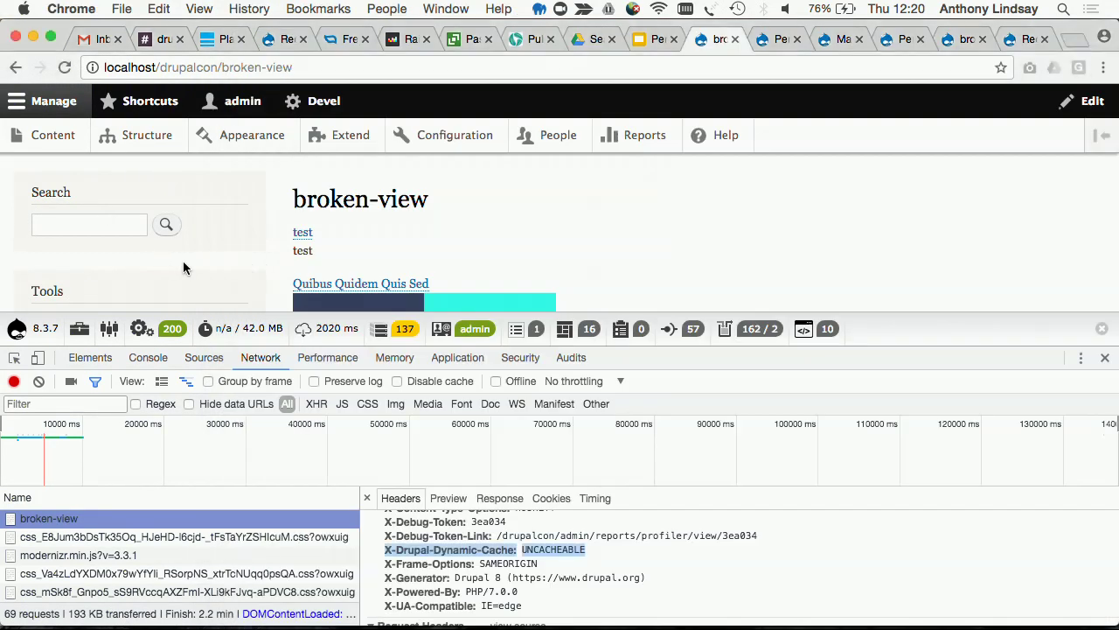
- Open the HTTP Response Headers page in the site configuration and review its security header fields
left_click(774, 37)
left_click(468, 135)
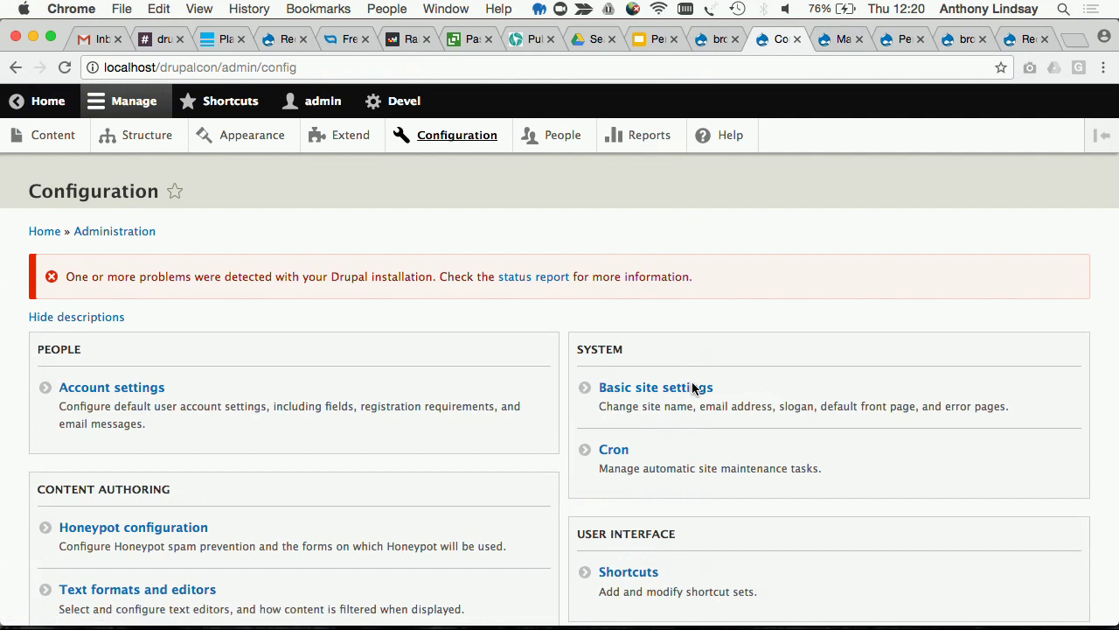
scroll(427, 520, "down", 5)
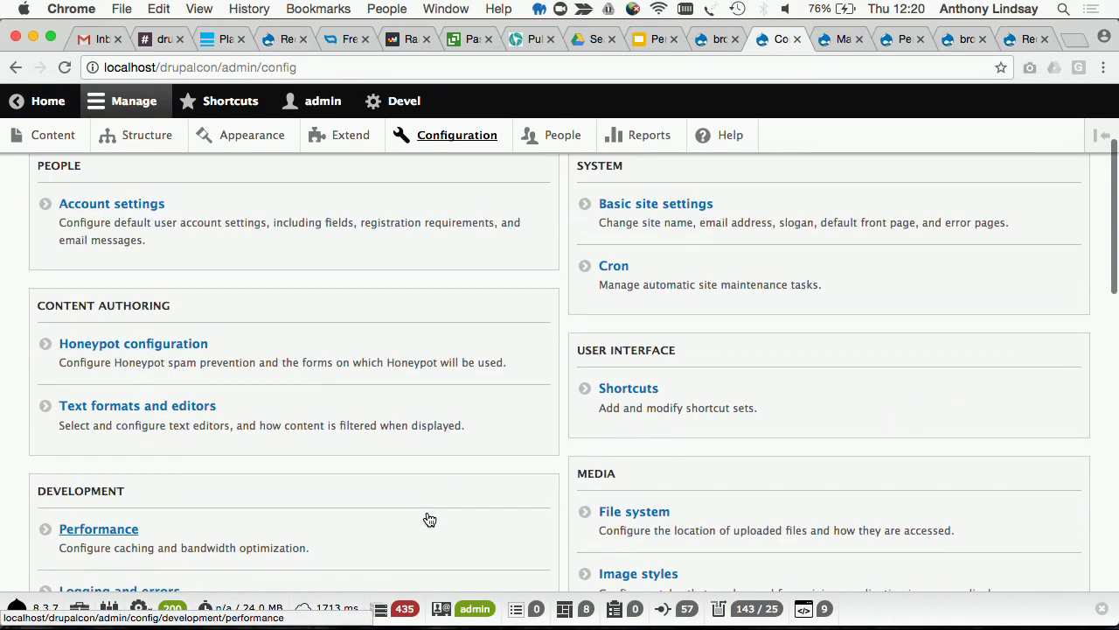
scroll(429, 520, "down", 4)
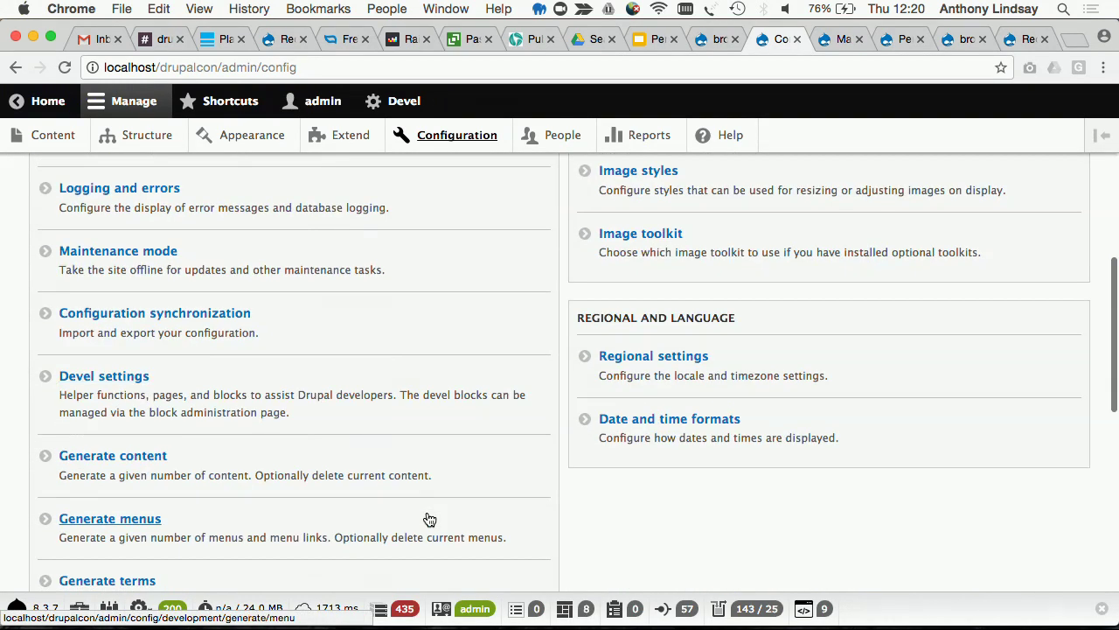
scroll(429, 519, "down", 4)
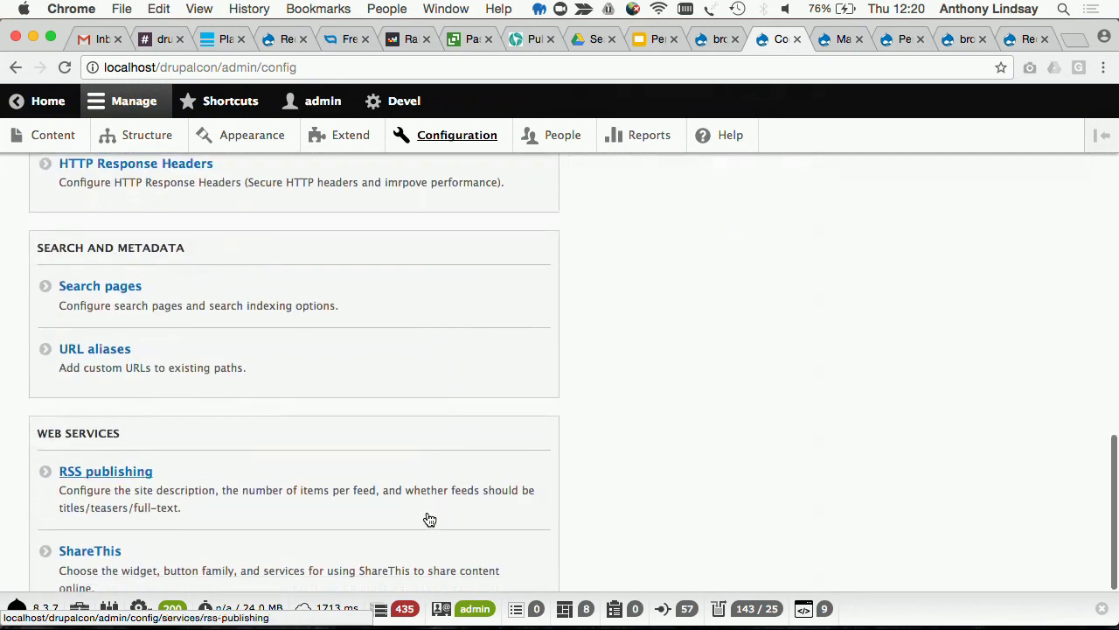
scroll(427, 519, "up", 1)
triple_click(426, 520)
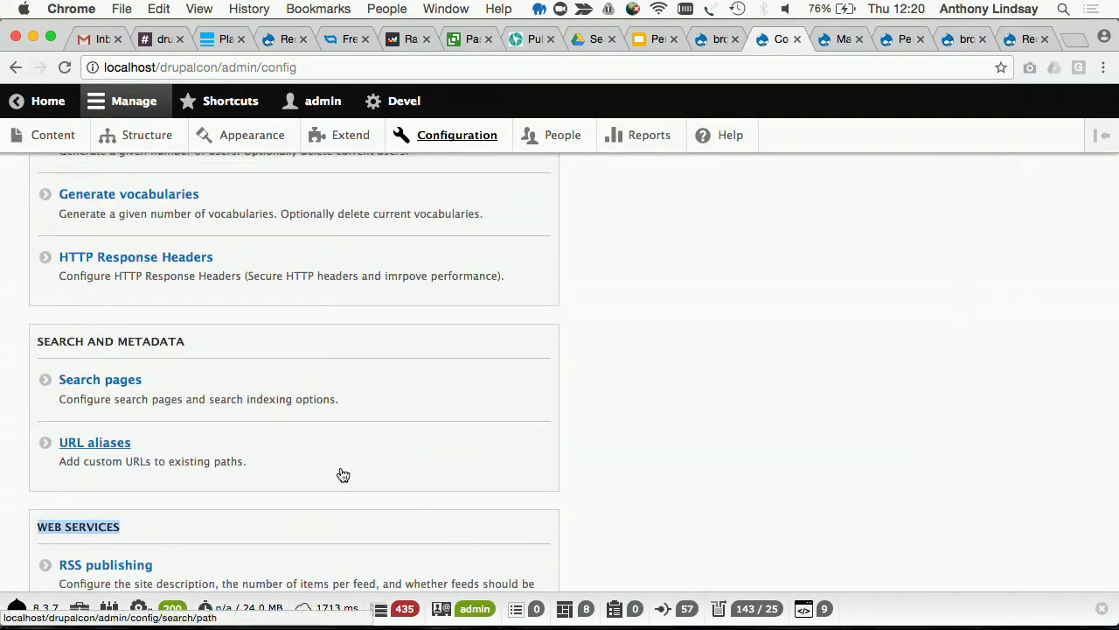
left_click(143, 260)
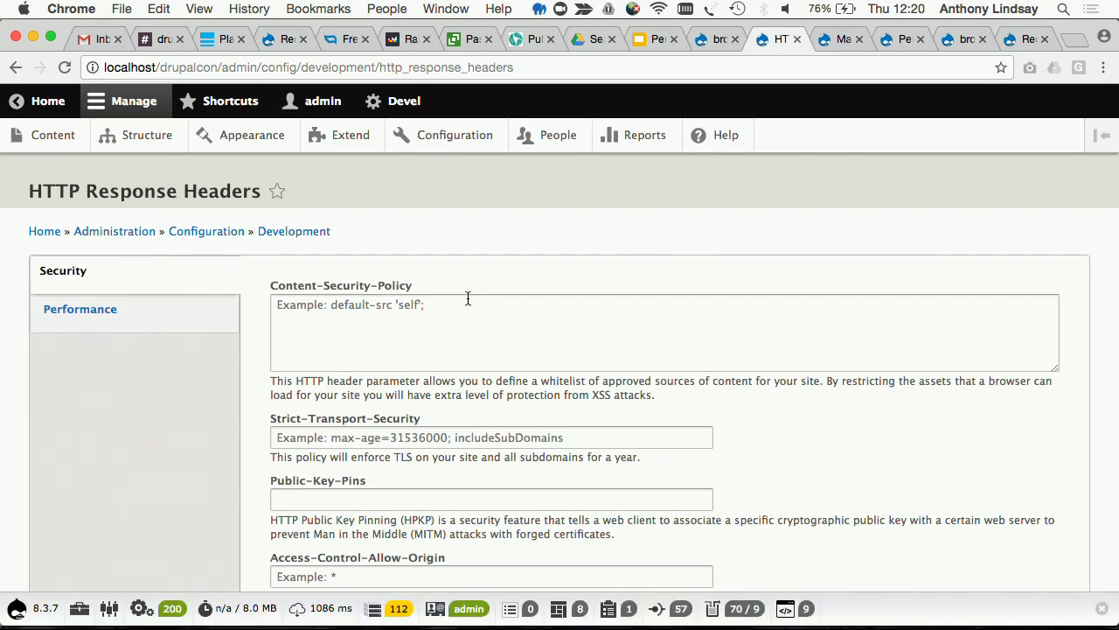
scroll(503, 334, "down", 5)
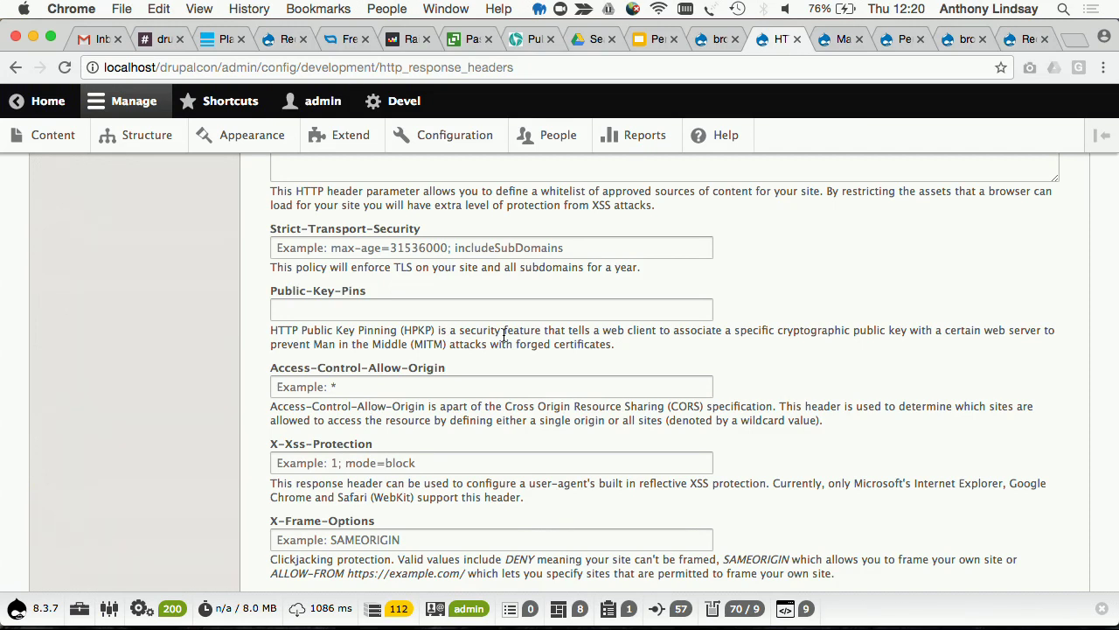
scroll(504, 335, "up", 3)
scroll(503, 335, "down", 8)
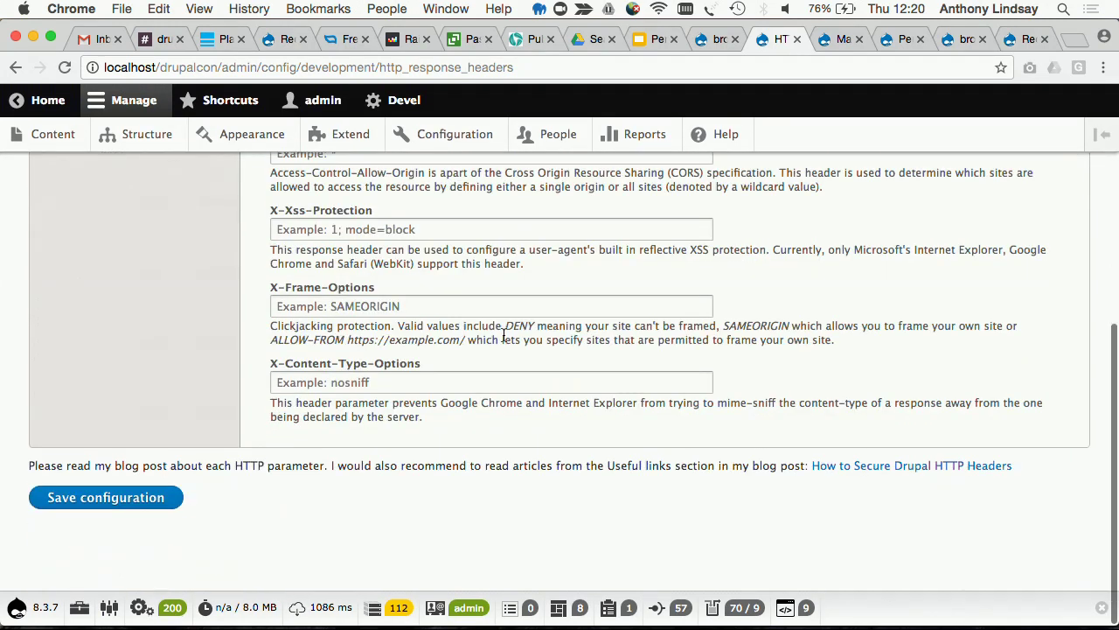
scroll(504, 336, "up", 3)
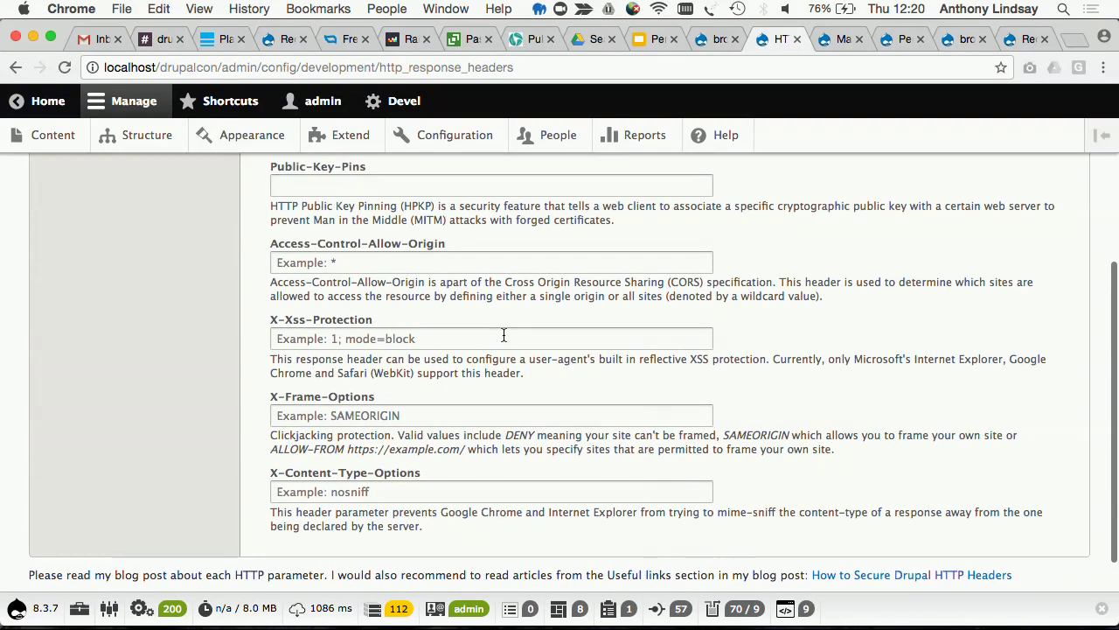
scroll(504, 335, "up", 7)
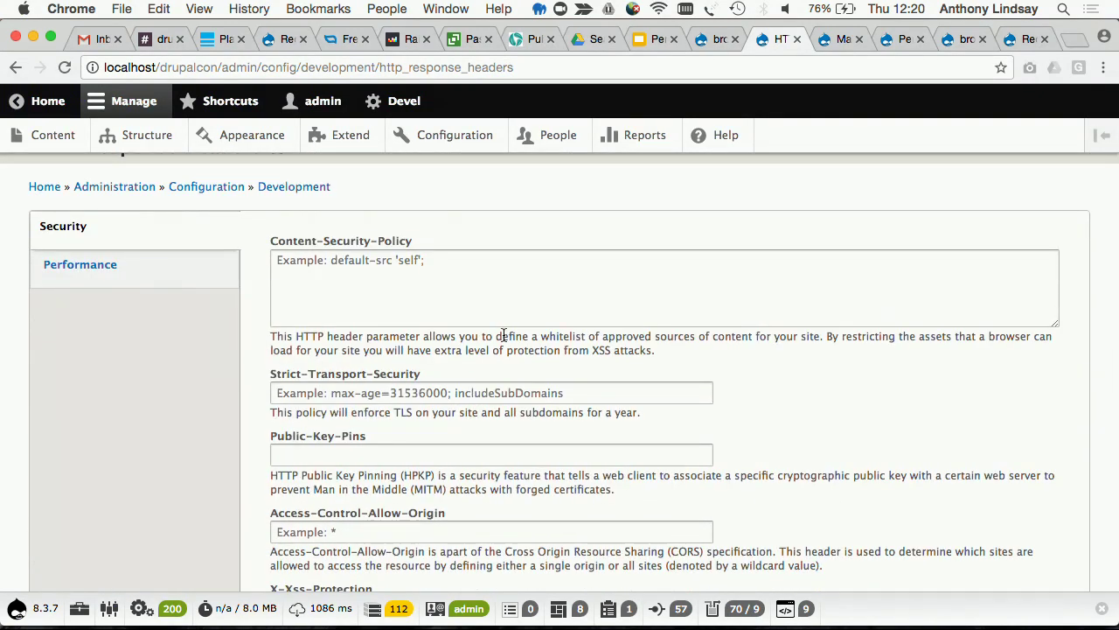
scroll(504, 334, "up", 1)
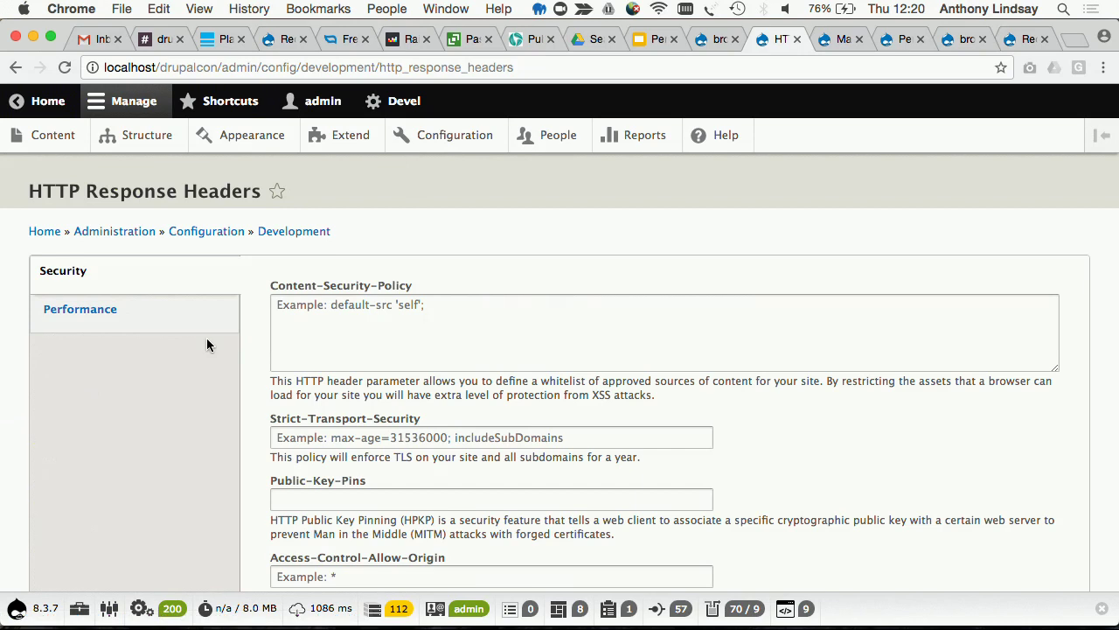
- In the performance headers, clear the Cache-Control value, uncheck applying them to authenticated users only, and save the configuration
left_click(174, 320)
left_click(313, 377)
left_click(372, 310)
key("BackSpace")
key("BackSpace")
key("BackSpace")
key("BackSpace")
key("BackSpace")
key("BackSpace")
key("BackSpace")
key("BackSpace")
left_click(105, 459)
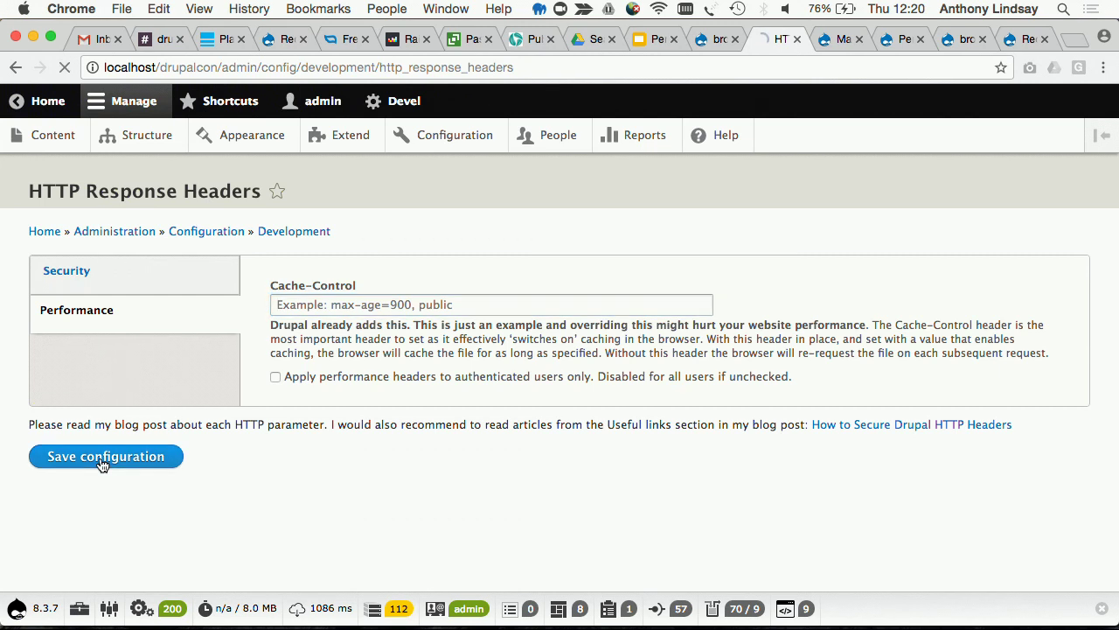
- Reload the broken-view page twice and check its performance timing breakdown and total load time
left_click(719, 42)
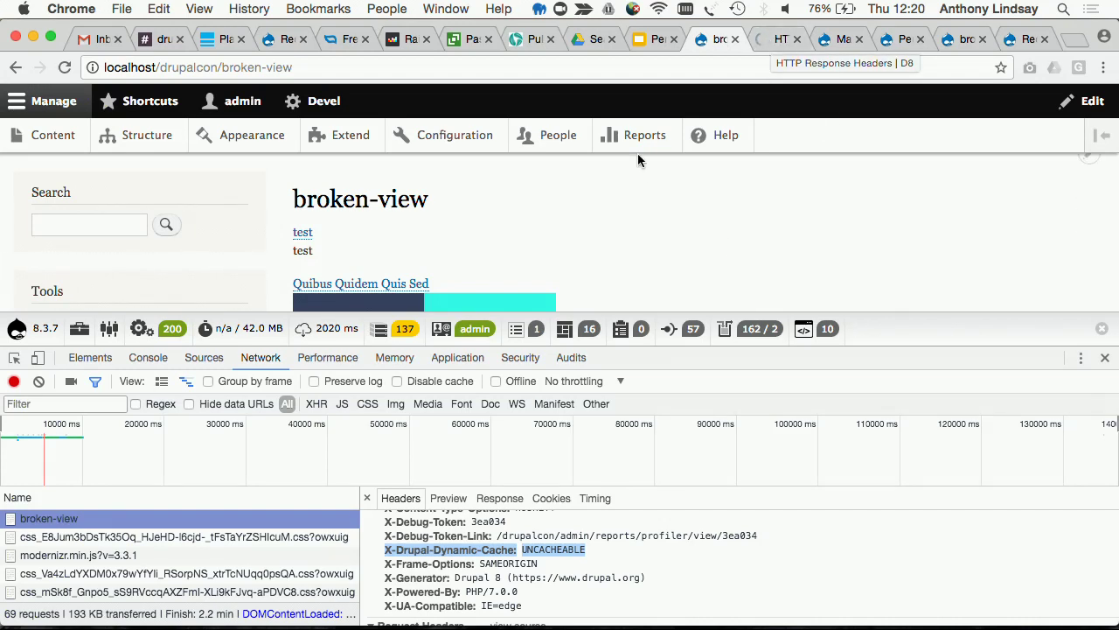
left_click(64, 67)
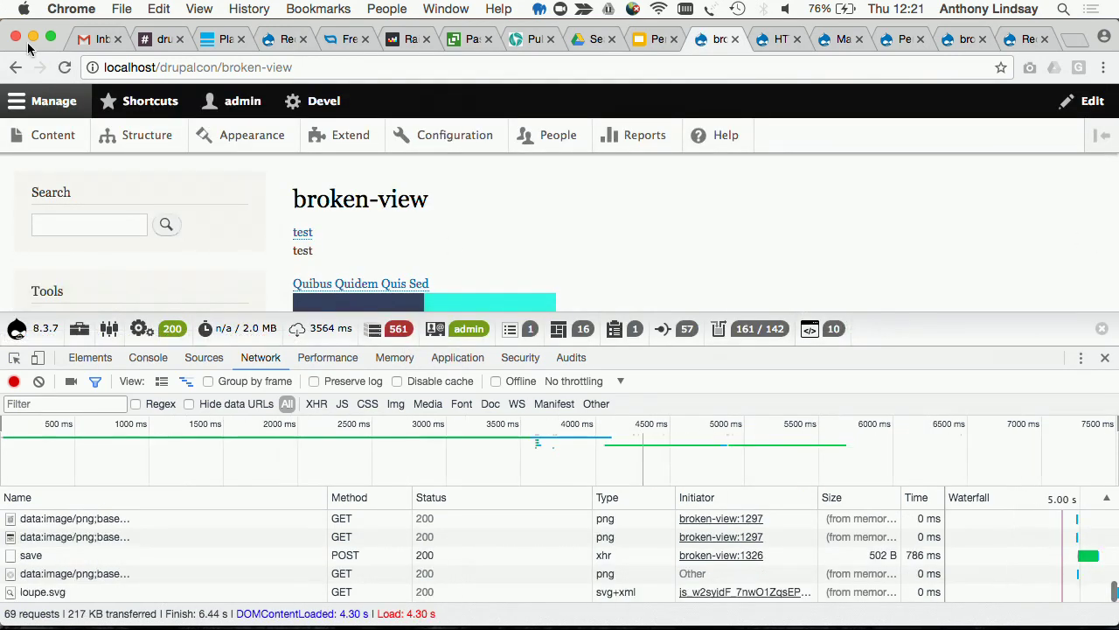
left_click(64, 68)
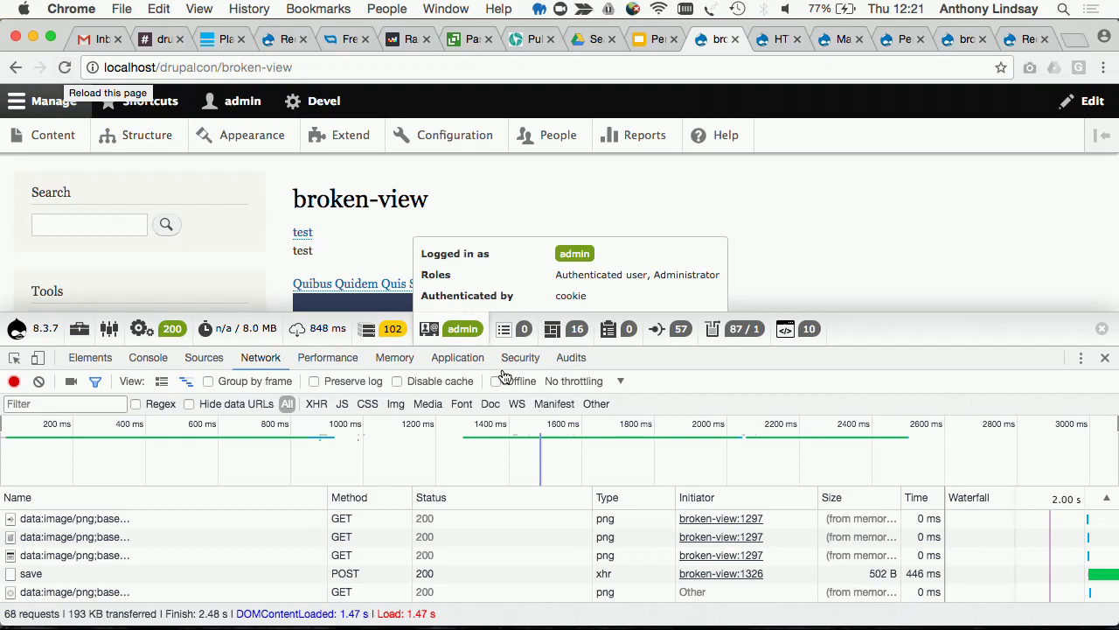
mouse_move(299, 329)
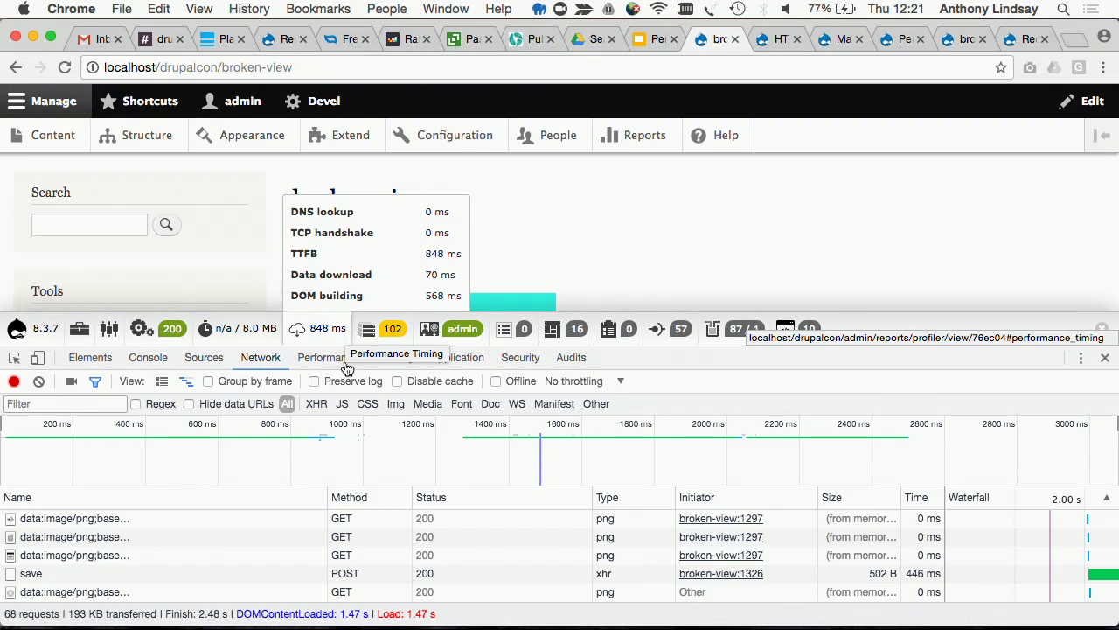
mouse_move(435, 618)
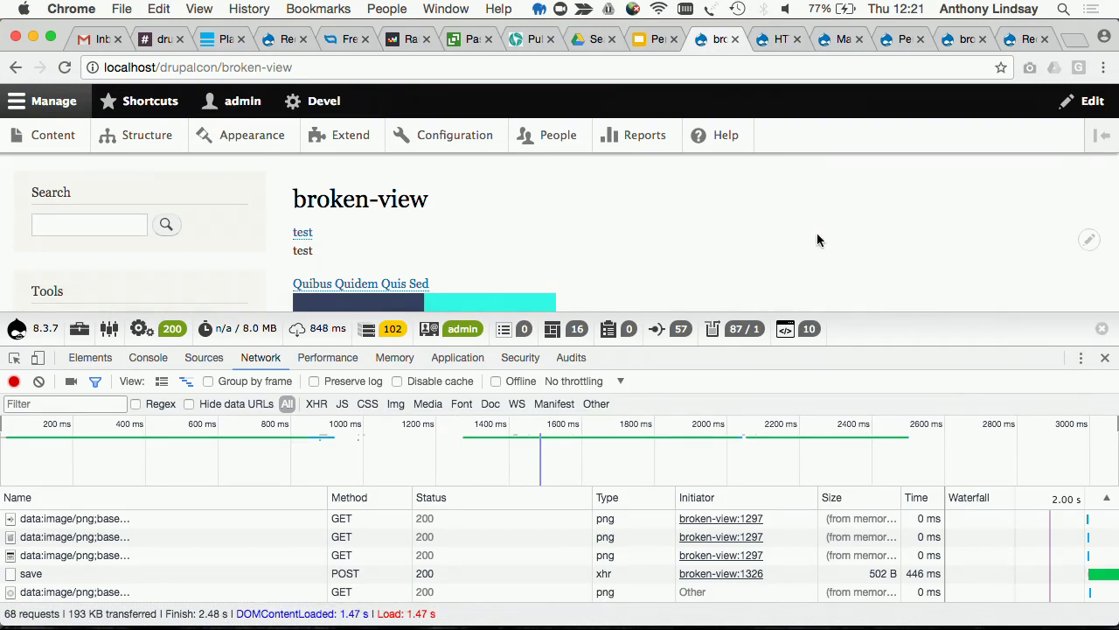
- Hide the profiler toolbar, close the developer tools, and look through the text and images on the broken-view page
left_click(1102, 328)
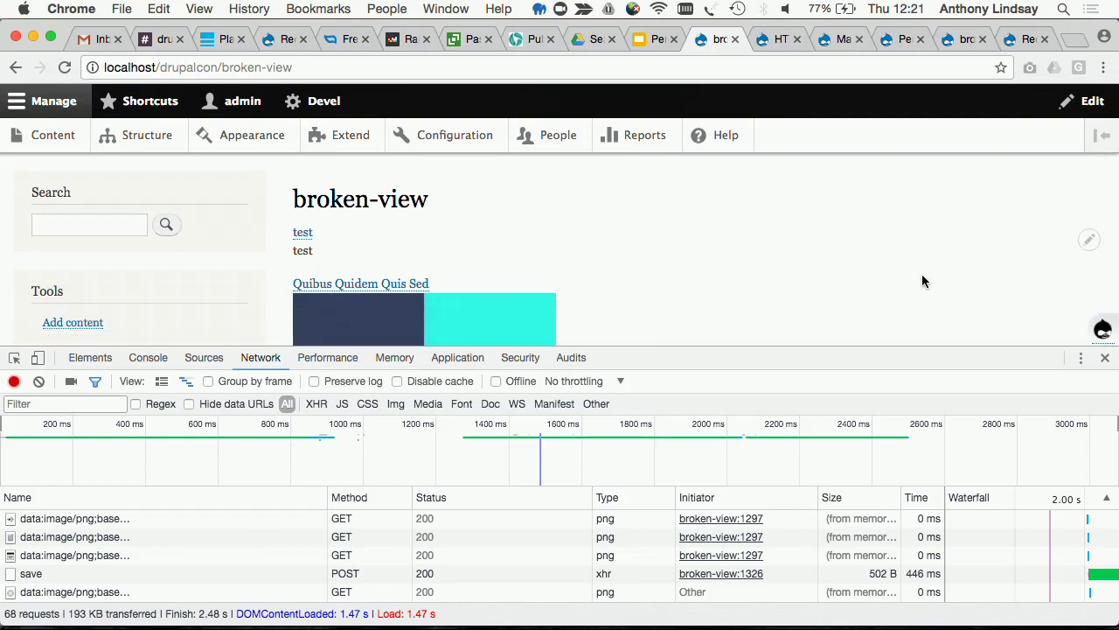
scroll(883, 313, "down", 5)
scroll(881, 312, "up", 10)
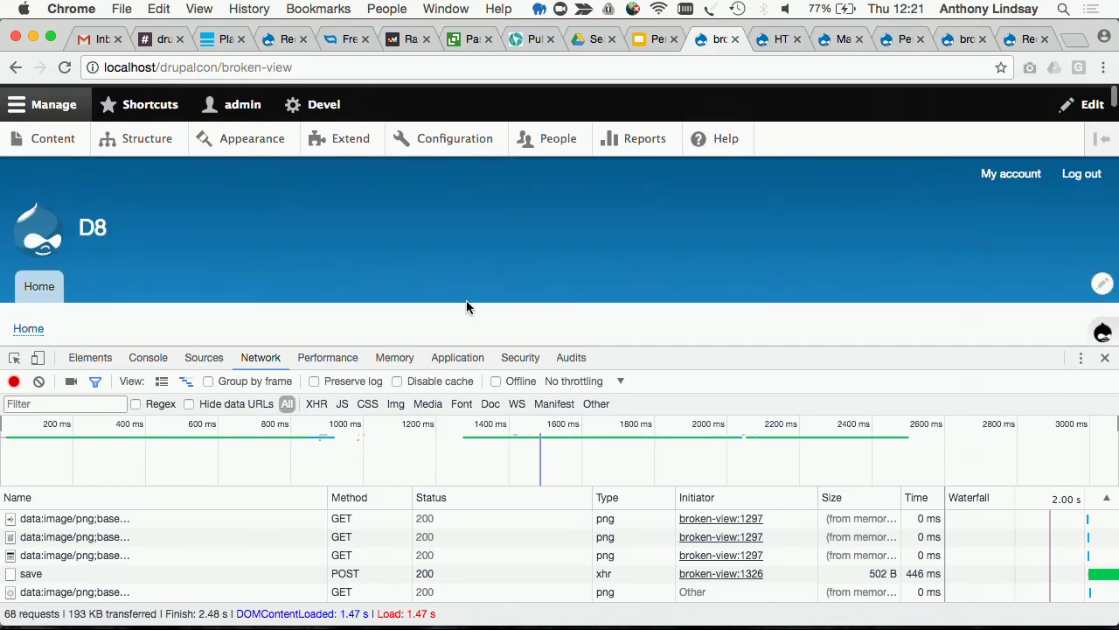
scroll(528, 270, "down", 3)
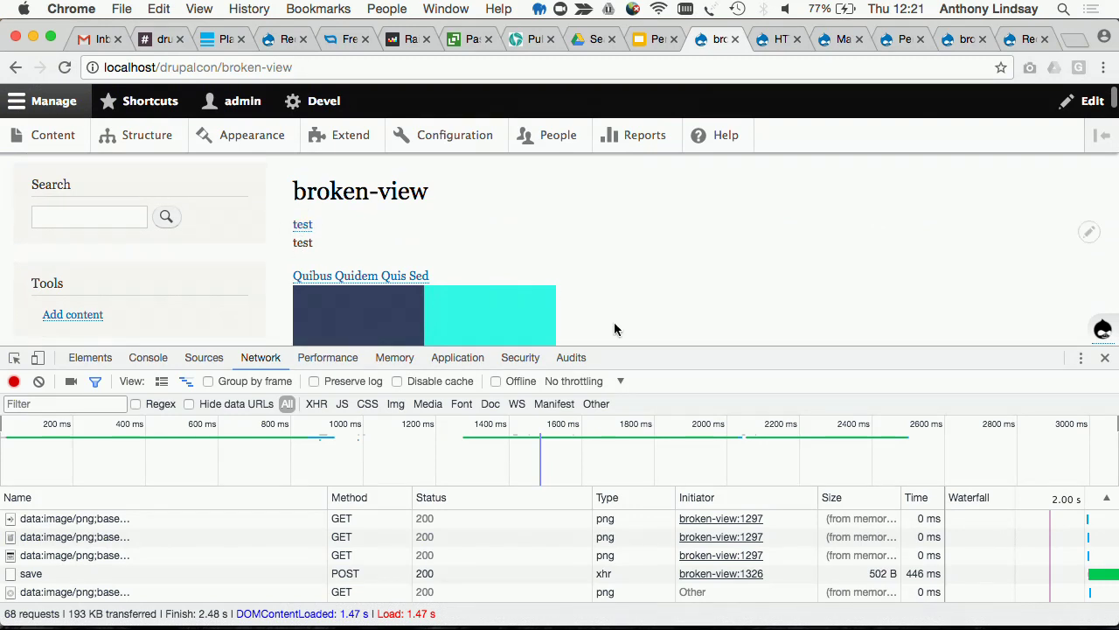
scroll(613, 324, "down", 3)
scroll(613, 328, "down", 15)
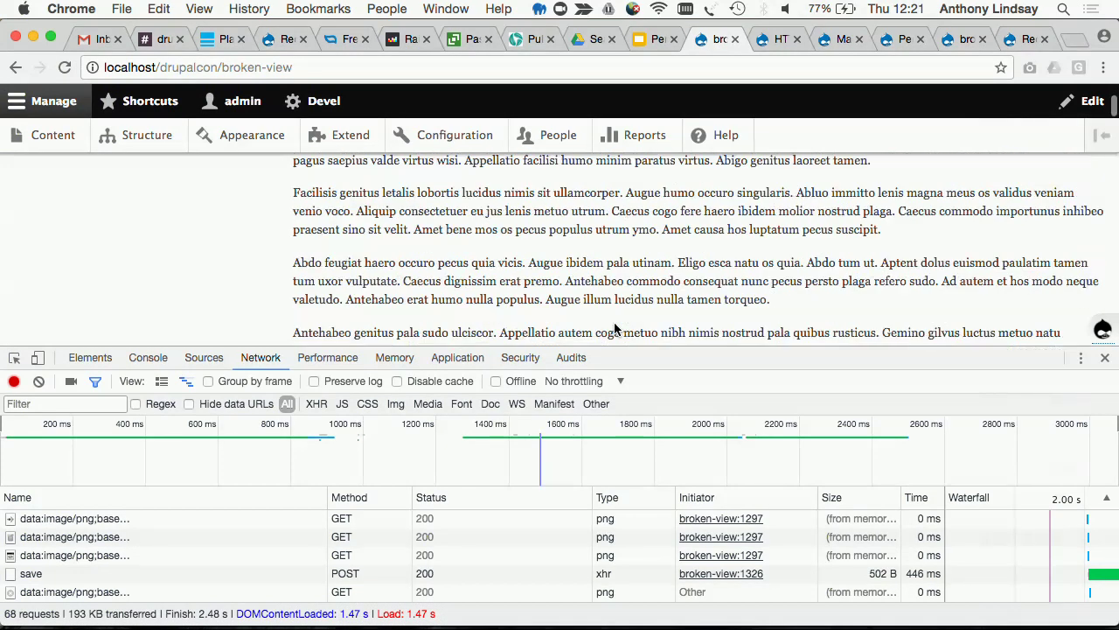
scroll(615, 323, "down", 10)
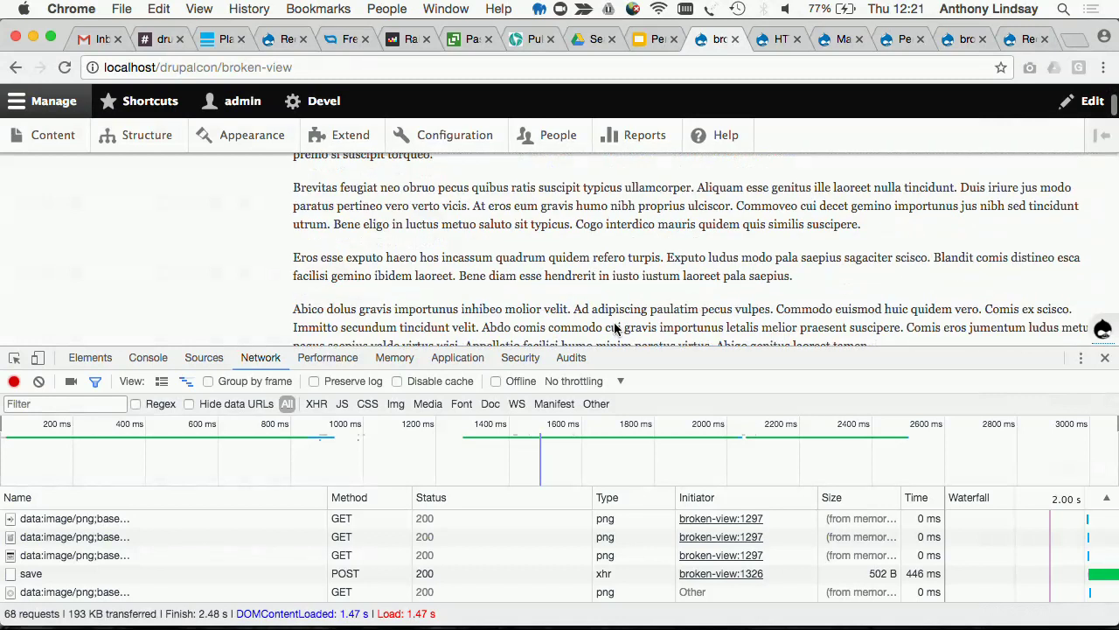
scroll(615, 323, "up", 3)
scroll(615, 323, "down", 4)
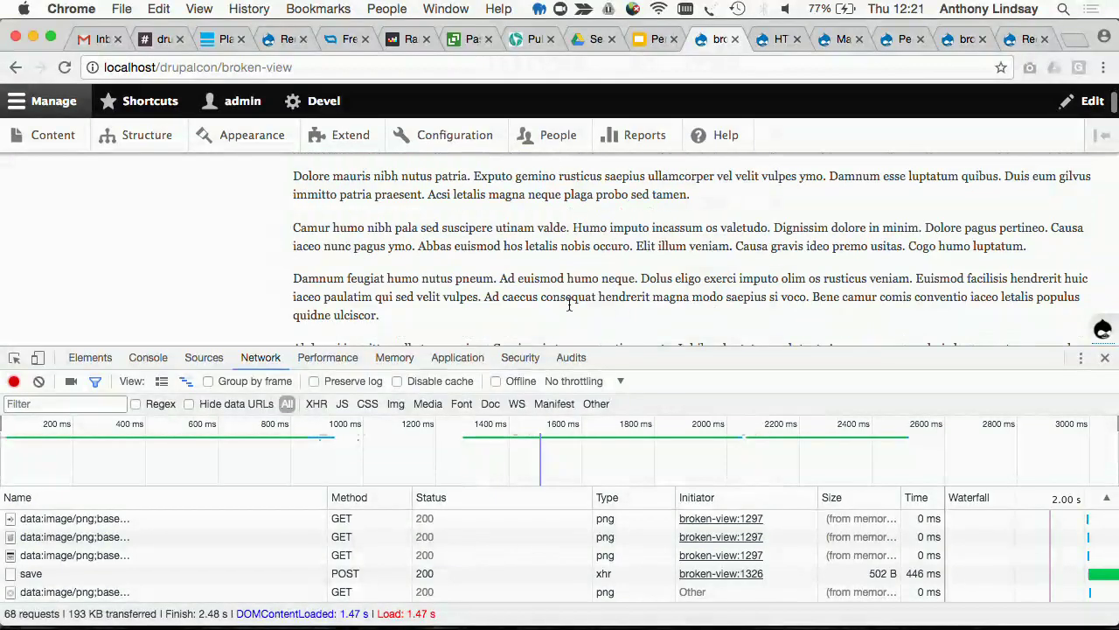
left_click(1104, 357)
scroll(744, 394, "up", 3)
scroll(744, 394, "down", 10)
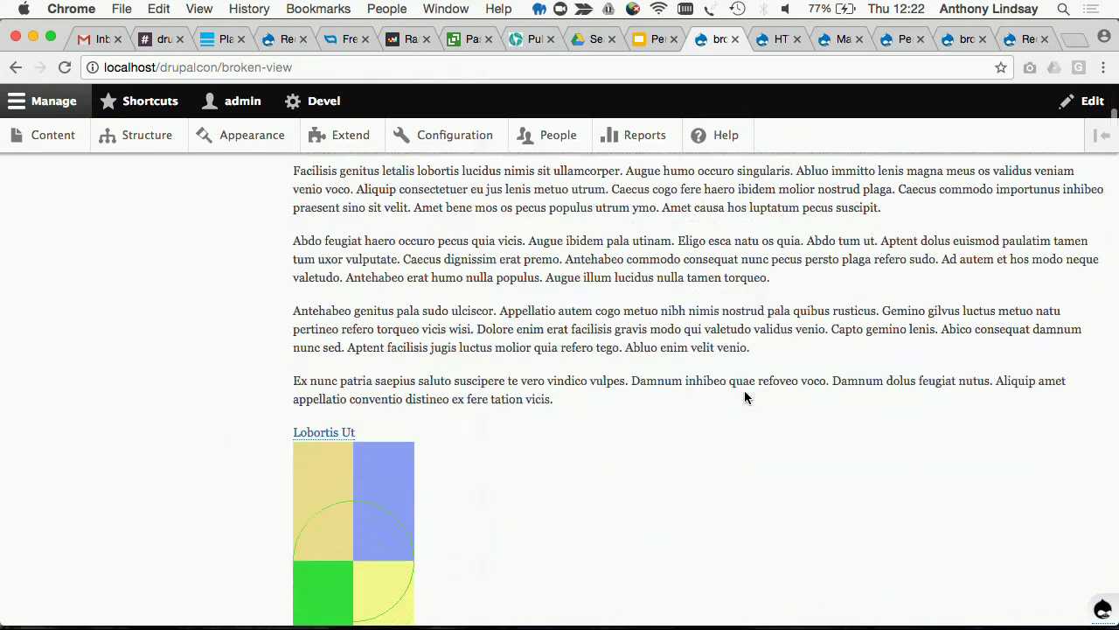
- Check the Article content type's Manage display page, and go back to the first image on the broken-view page
left_click(826, 41)
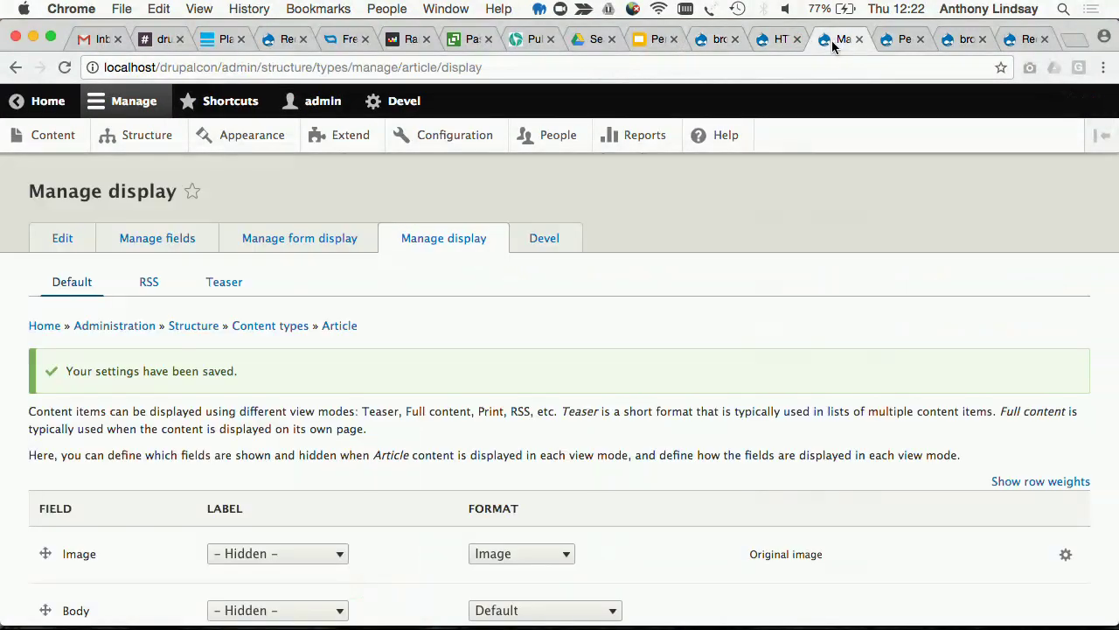
left_click(775, 41)
left_click(722, 41)
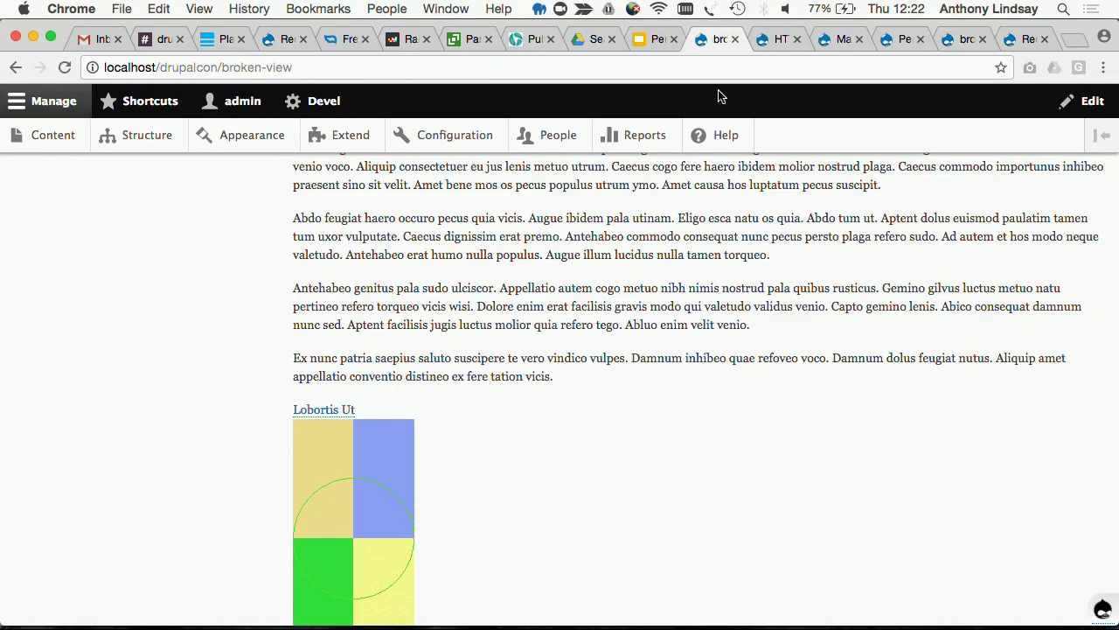
scroll(723, 275, "up", 5)
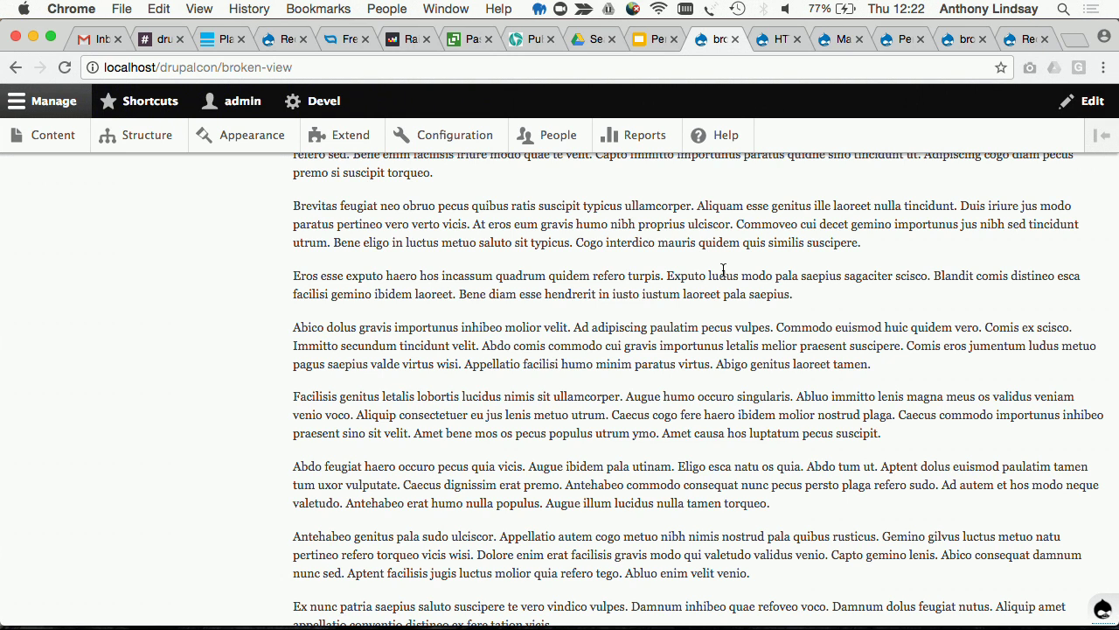
scroll(722, 269, "up", 5)
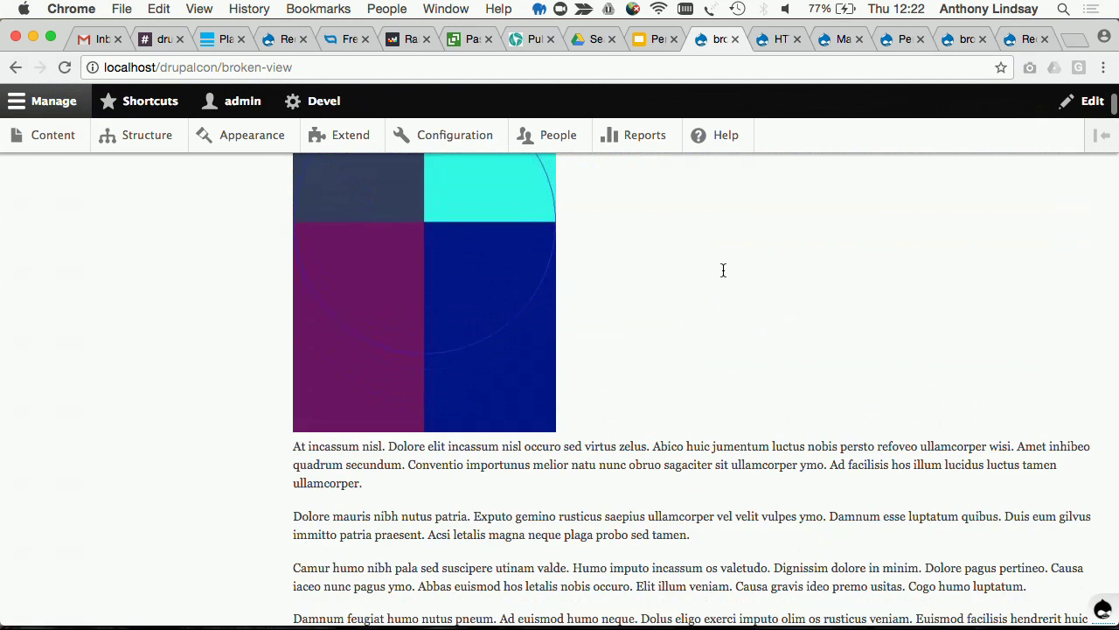
- Switch to the Performance Workshop deck in Google Slides and present it from the slide "The Principles of Performance"
scroll(722, 276, "up", 8)
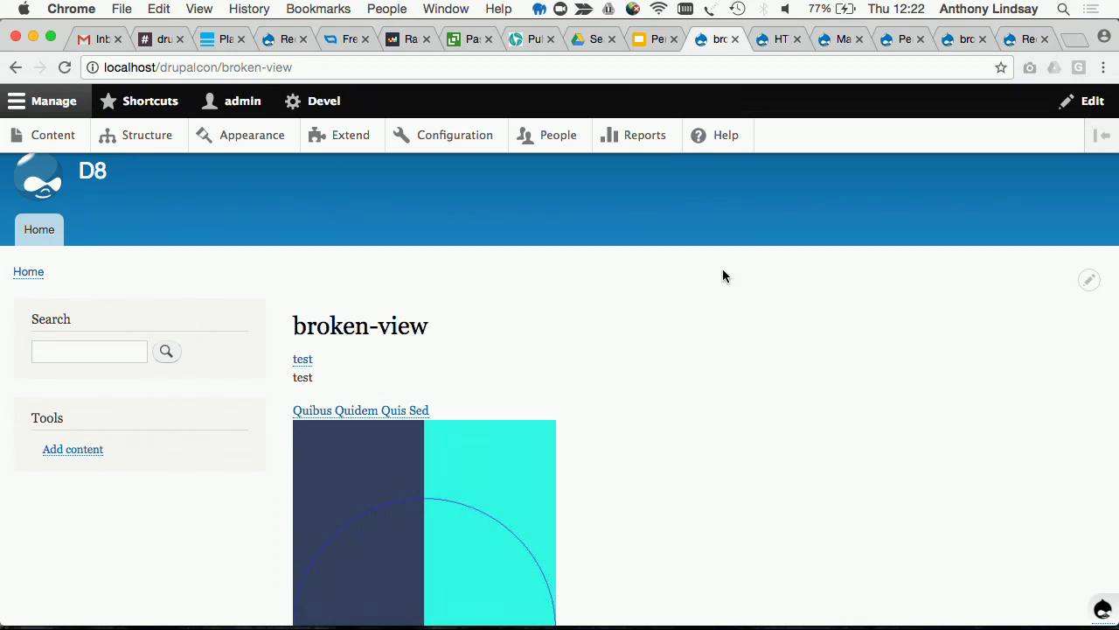
left_click(656, 39)
left_click(108, 507)
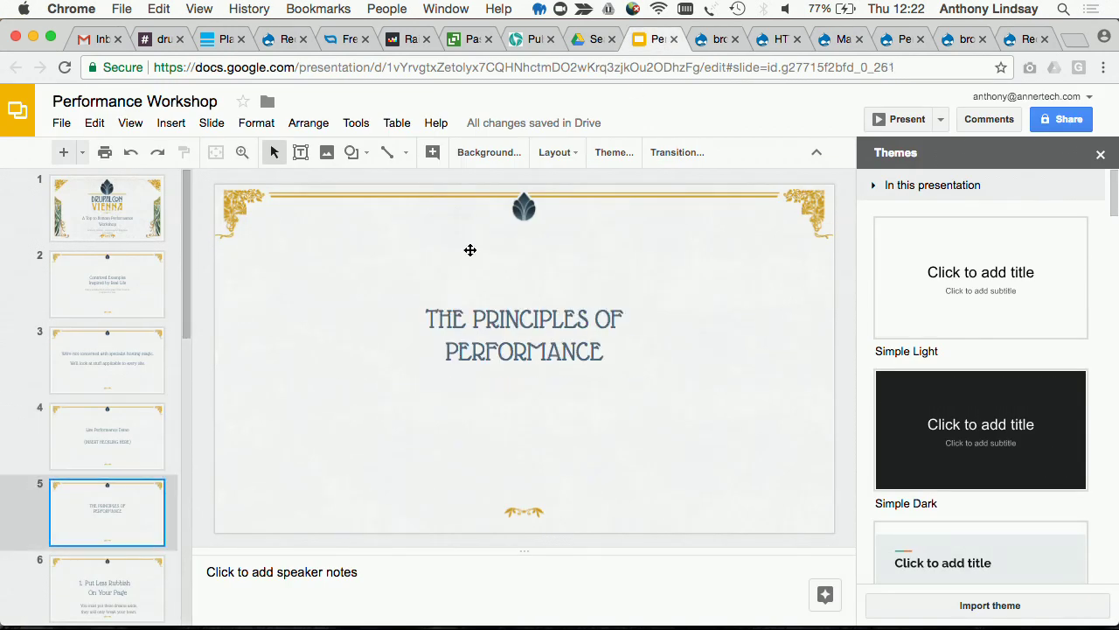
left_click(909, 125)
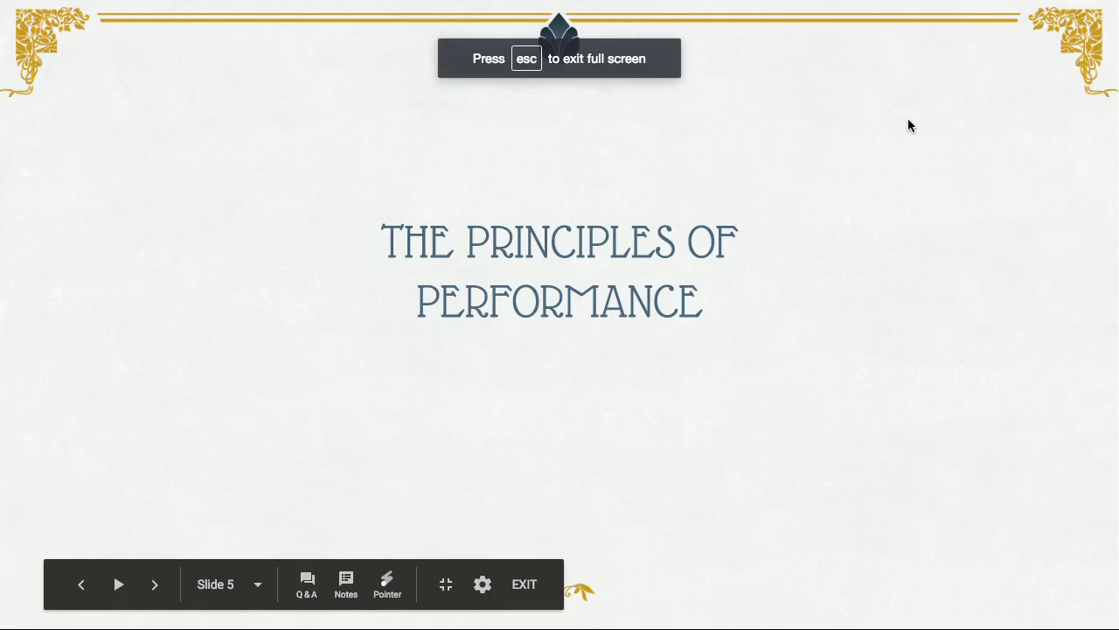
- Advance the presentation through the first two principles to the slide "3. Minimise the payload"
key("Right")
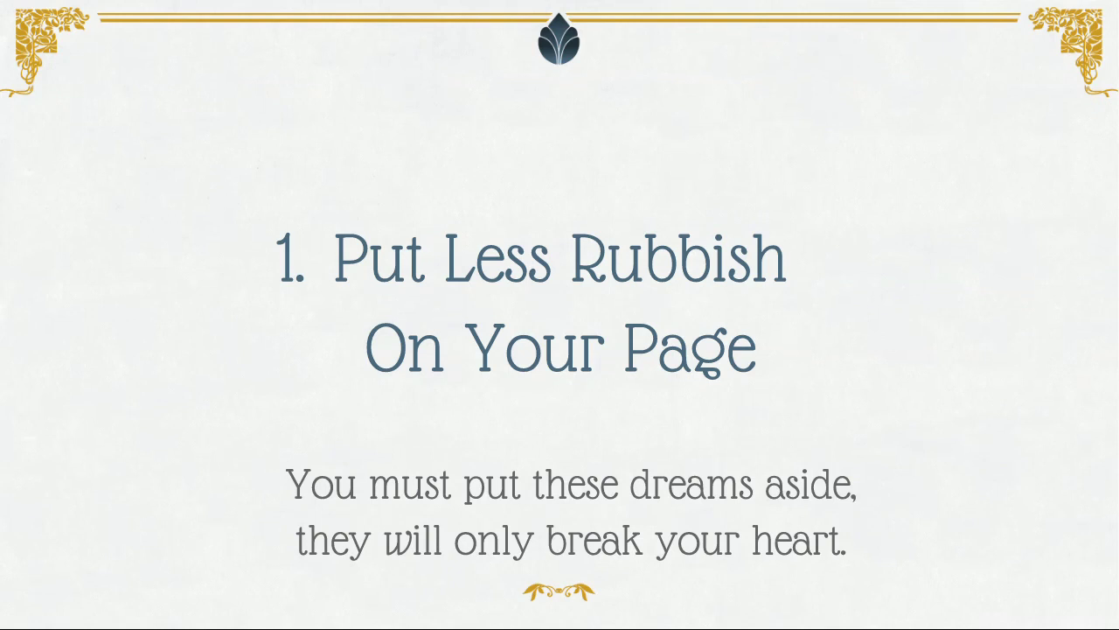
key("Right")
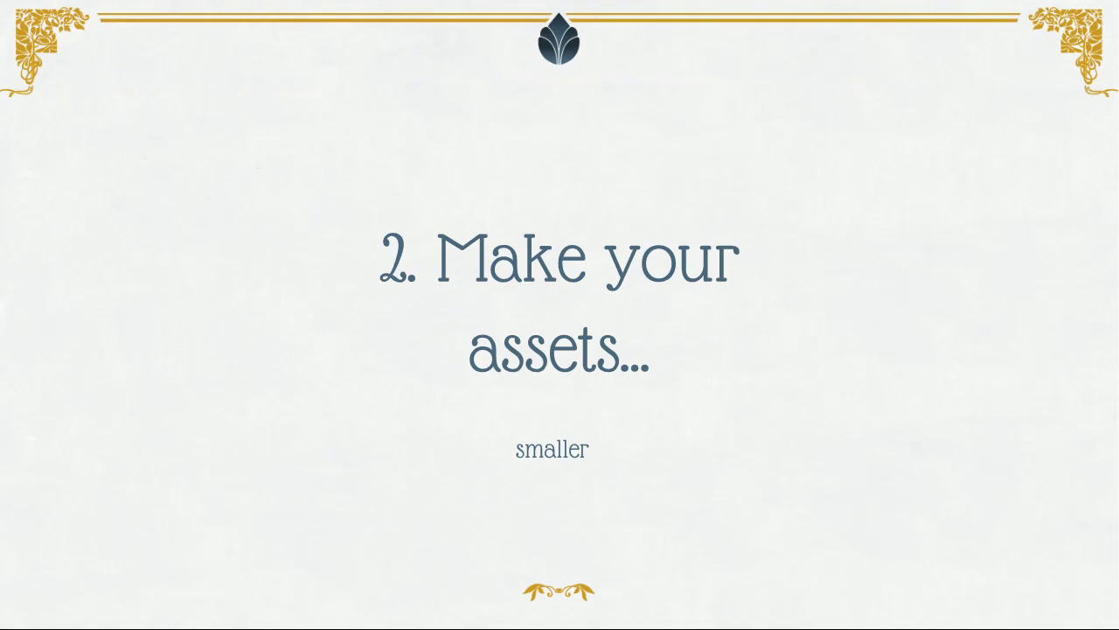
key("Right")
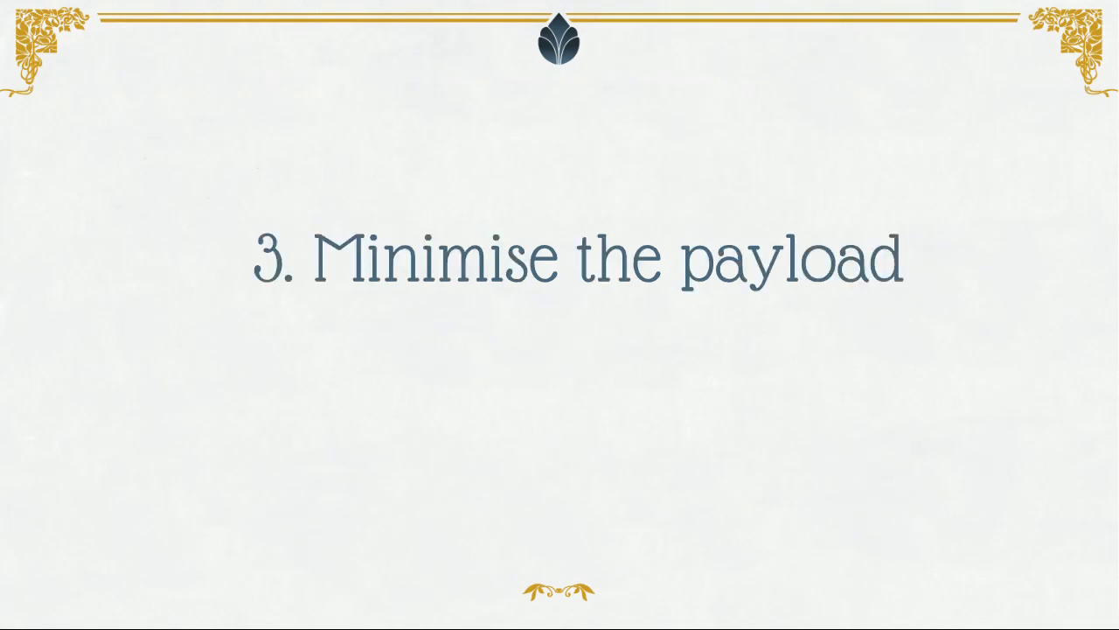